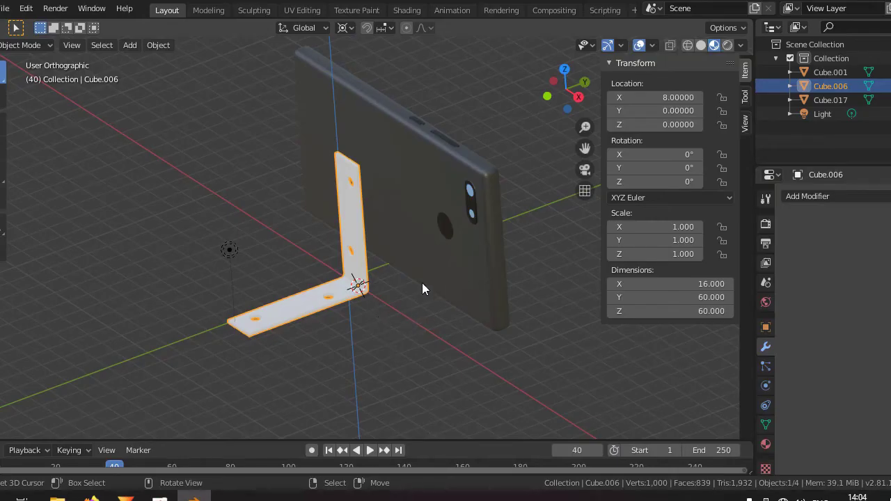
# Look over the phone and bracket, then reselect the L-bracket Cube.006.
pyautogui.scroll(4, 289, 338)
pyautogui.scroll(-4, 289, 338)
pyautogui.click(426, 268)
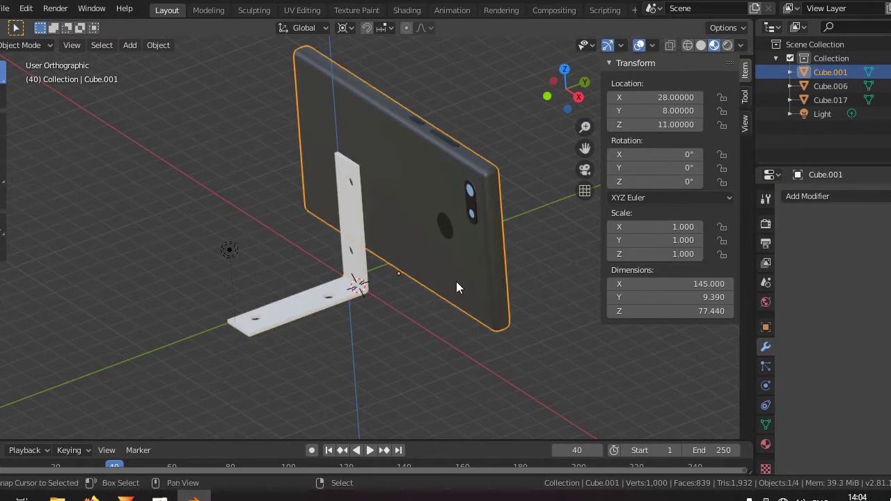
pyautogui.keyDown('shift'); pyautogui.moveTo(444, 288); pyautogui.dragTo(404, 288, button='middle'); pyautogui.keyUp('shift')
pyautogui.scroll(3, 403, 256)
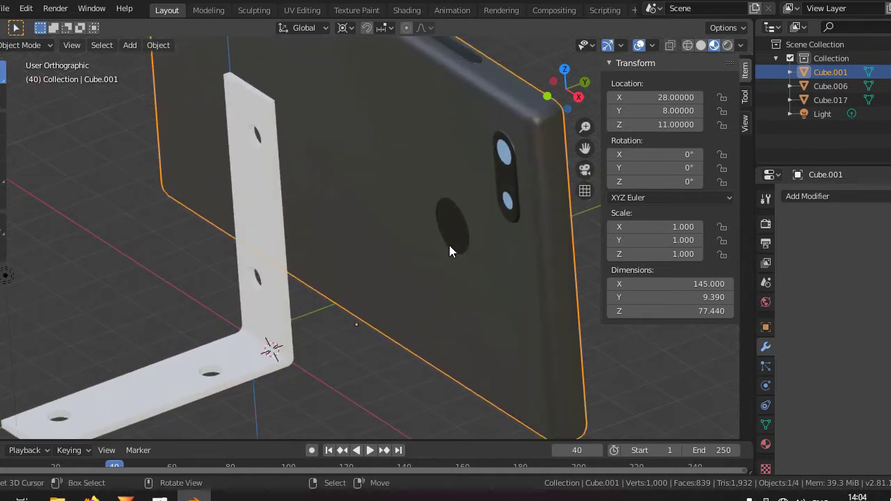
pyautogui.moveTo(436, 238); pyautogui.dragTo(419, 243, button='middle')
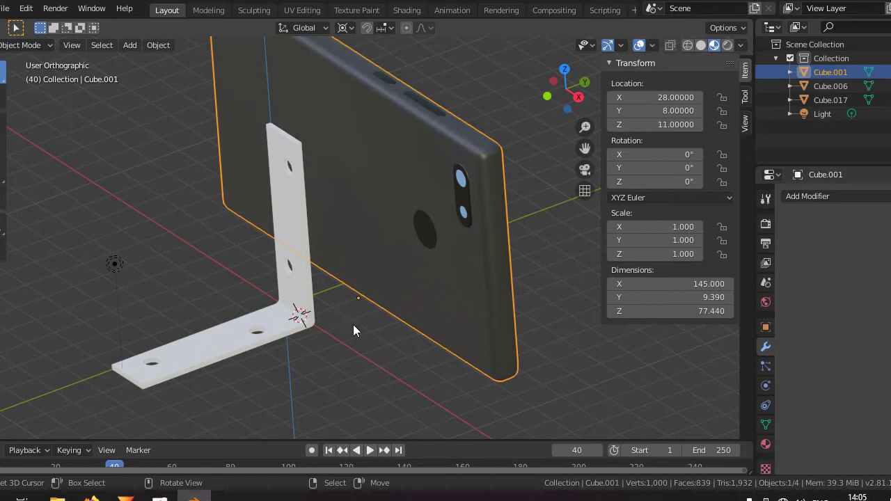
pyautogui.click(311, 327)
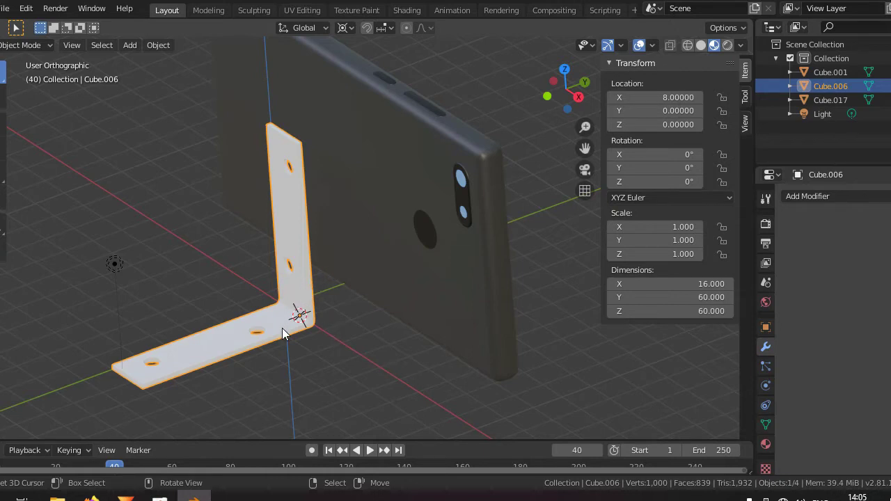
# From a side view, enter Edit Mode on Cube.006 and select its vertical arm.
pyautogui.keyDown('alt'); pyautogui.moveTo(295, 277); pyautogui.dragTo(404, 276, button='middle'); pyautogui.keyUp('alt')
pyautogui.scroll(2, 342, 309)
pyautogui.keyDown('shift'); pyautogui.moveTo(342, 309); pyautogui.dragTo(342, 283, button='middle'); pyautogui.keyUp('shift')
pyautogui.scroll(-1, 317, 322)
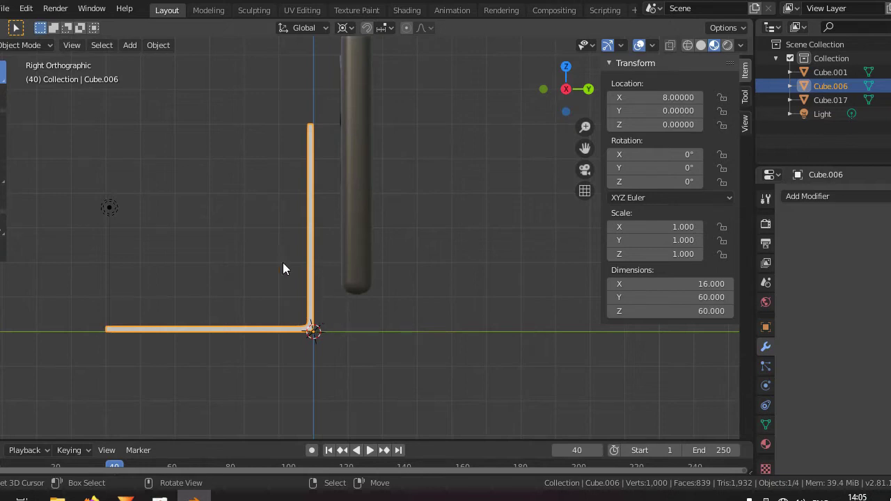
pyautogui.press('Tab')
pyautogui.moveTo(288, 292); pyautogui.dragTo(402, 255, button='middle')
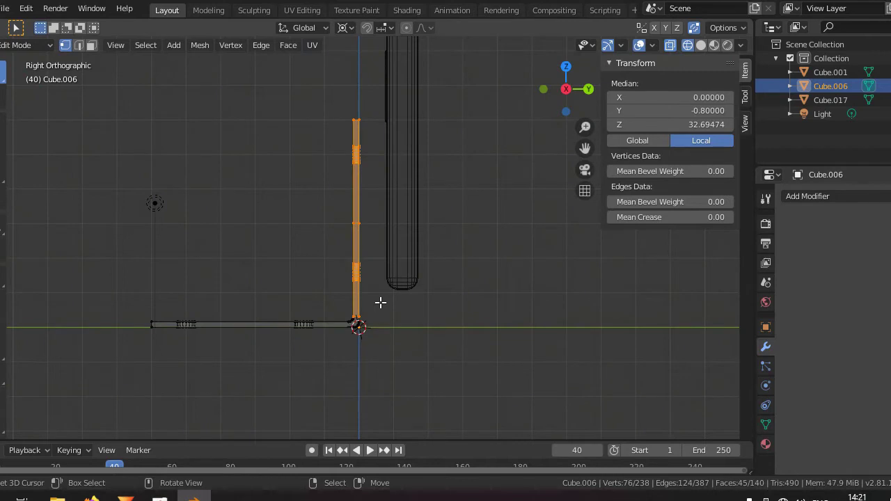
# Duplicate the bracket's vertical arm in place and separate it into new object Cube.000.
pyautogui.hotkey('shift', 'd')
pyautogui.press('Escape')
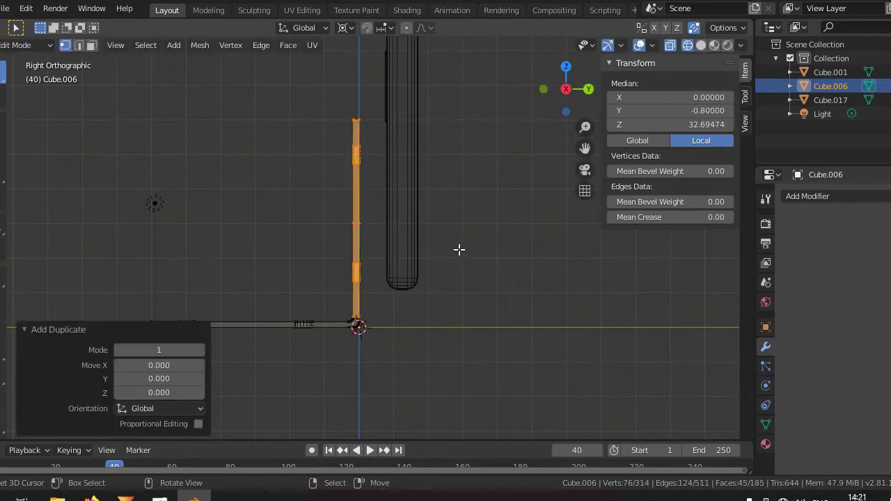
pyautogui.press('p')
pyautogui.click(417, 338)
pyautogui.press('Tab')
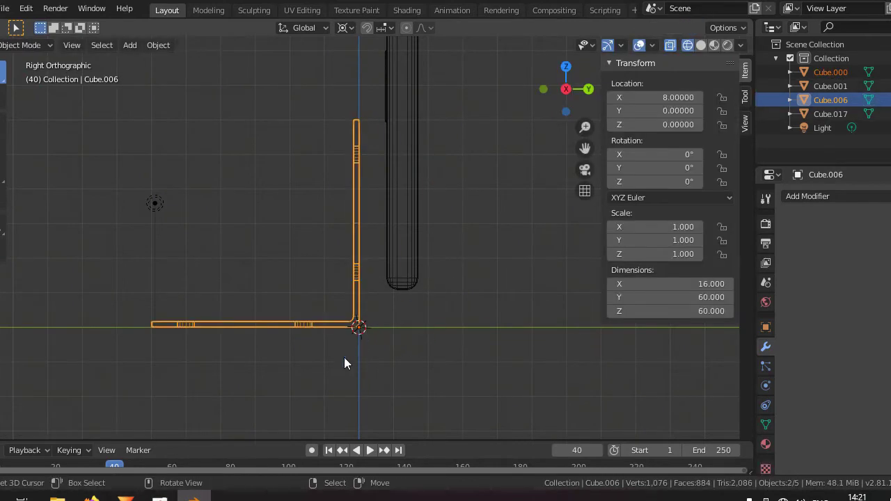
pyautogui.click(314, 333)
pyautogui.click(357, 292)
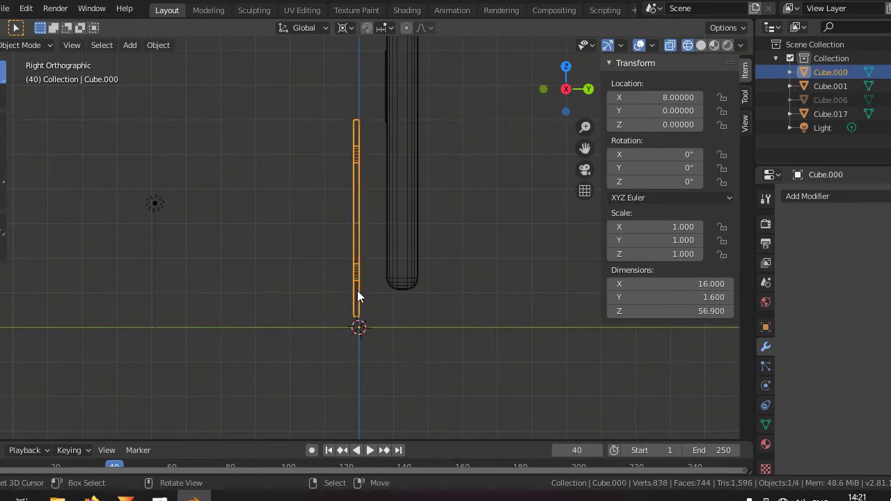
pyautogui.moveTo(357, 292); pyautogui.dragTo(404, 297, button='middle')
pyautogui.press('KP_7')
# Delete the faces along the edge of Cube.000.
pyautogui.press('Tab')
pyautogui.scroll(2, 410, 278)
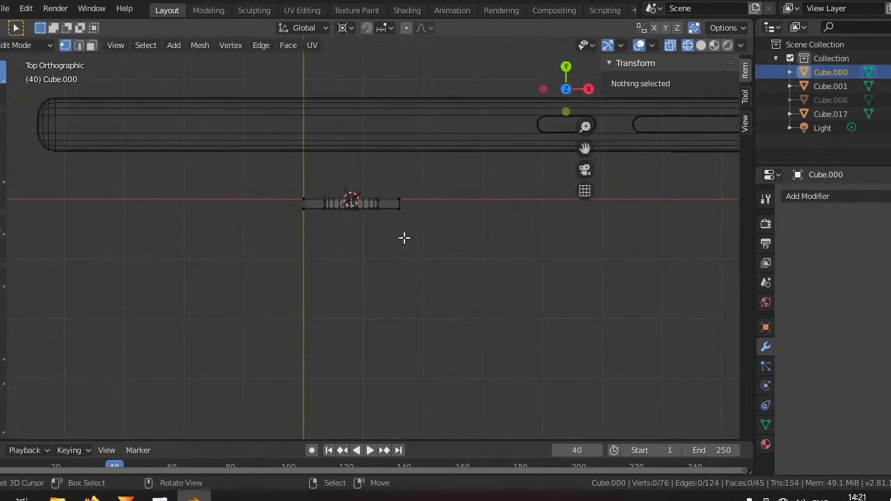
pyautogui.scroll(3, 410, 232)
pyautogui.press('b')
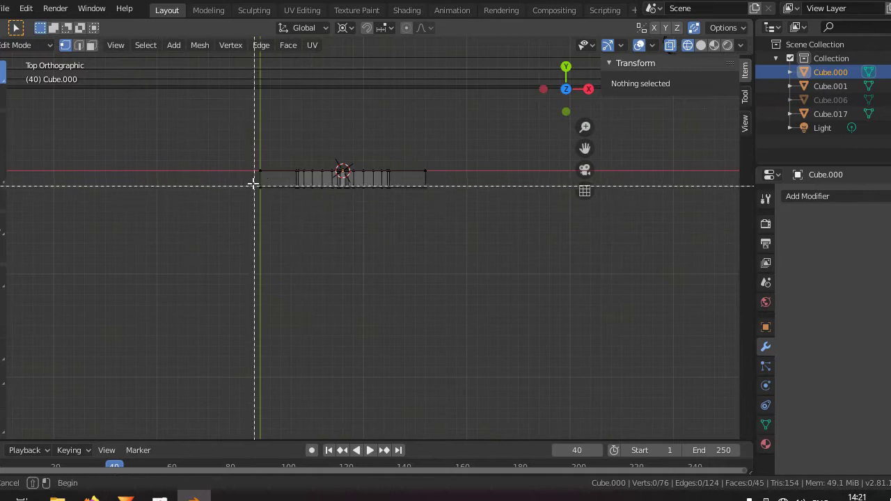
pyautogui.moveTo(245, 181); pyautogui.dragTo(535, 256)
pyautogui.press('x')
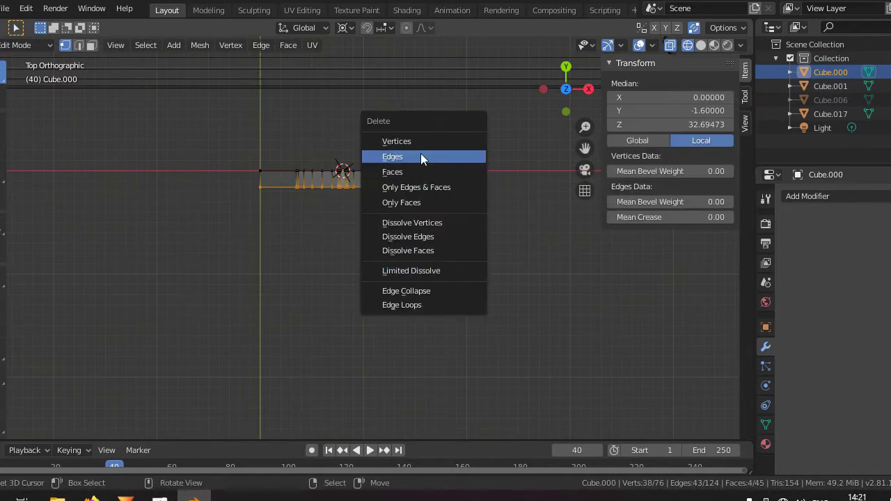
pyautogui.click(413, 165)
pyautogui.moveTo(412, 165)
pyautogui.mouseDown(button='middle')
pyautogui.moveTo(356, 222)
pyautogui.moveTo(364, 163)
pyautogui.moveTo(369, 243)
pyautogui.moveTo(411, 235)
pyautogui.mouseUp(button='middle')
pyautogui.hotkey('shift', 'z')
# Delete the edge across the top between the two corner vertices.
pyautogui.click(421, 177)
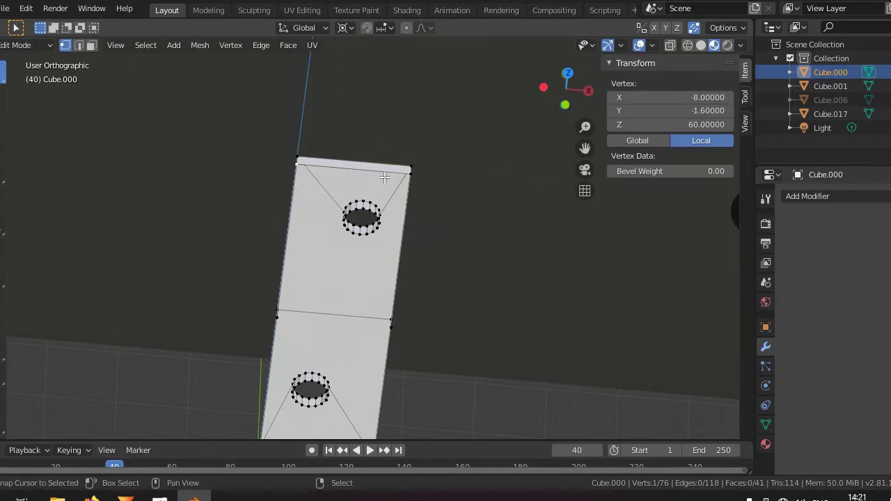
pyautogui.keyDown('shift'); pyautogui.click(297, 161); pyautogui.keyUp('shift')
pyautogui.press('x')
pyautogui.click(383, 174)
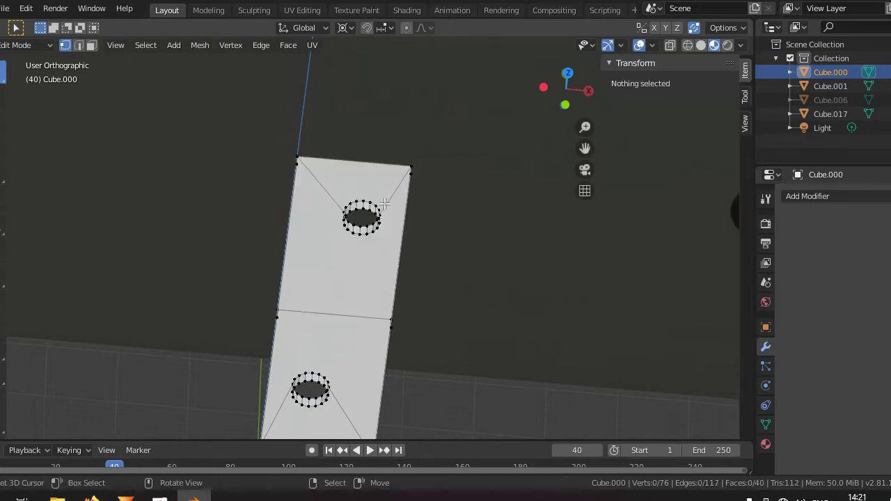
# Extrude the open edge loop and scale it threefold along X (S X 3).
pyautogui.moveTo(396, 266); pyautogui.dragTo(459, 288, button='middle')
pyautogui.keyDown('alt'); pyautogui.click(352, 288); pyautogui.keyUp('alt')
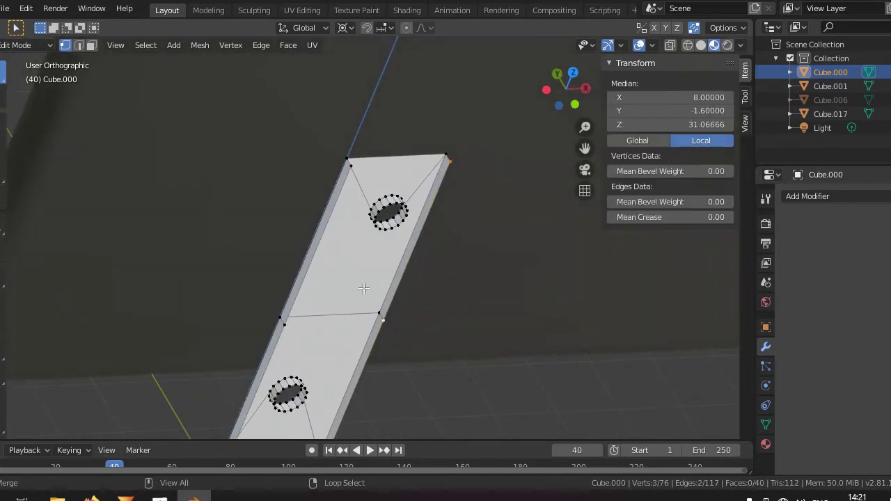
pyautogui.press('KP_7')
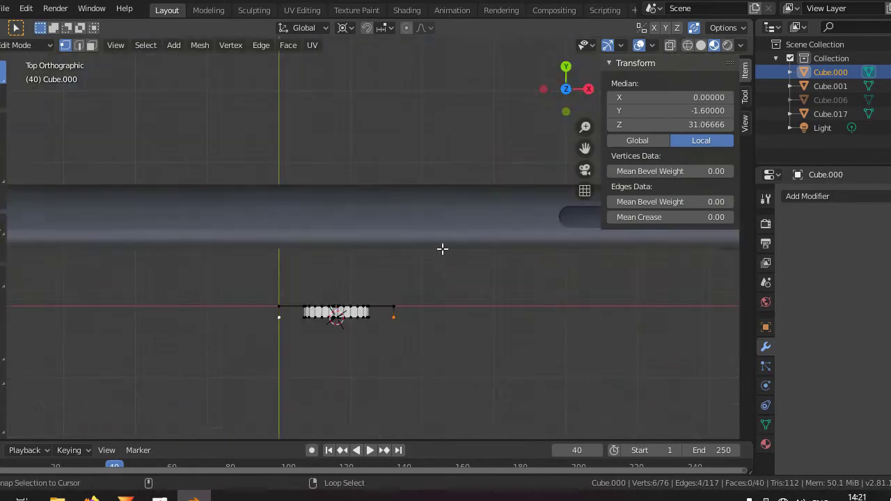
pyautogui.keyDown('shift'); pyautogui.moveTo(453, 354); pyautogui.dragTo(406, 284, button='middle'); pyautogui.keyUp('shift')
pyautogui.press('e')
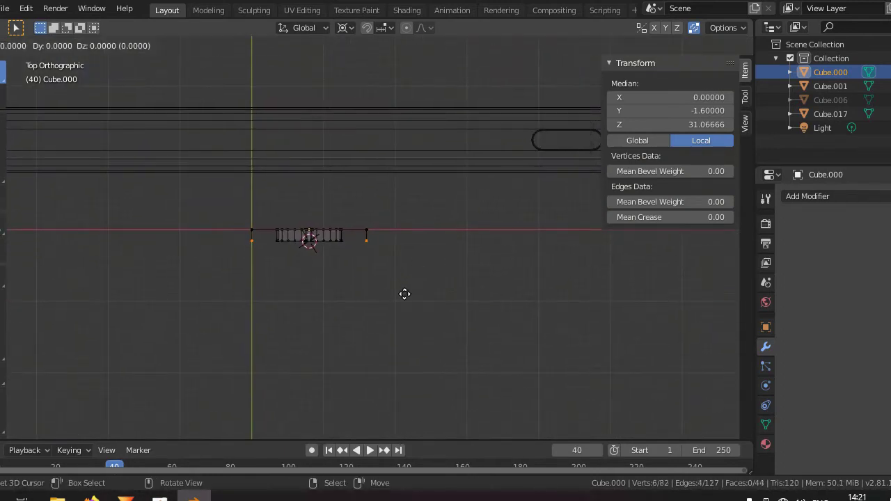
pyautogui.write('sx3')
# Confirm the threefold X scaling, making Cube.000 48 wide, and resume editing it.
pyautogui.press('Return')
pyautogui.press('Tab')
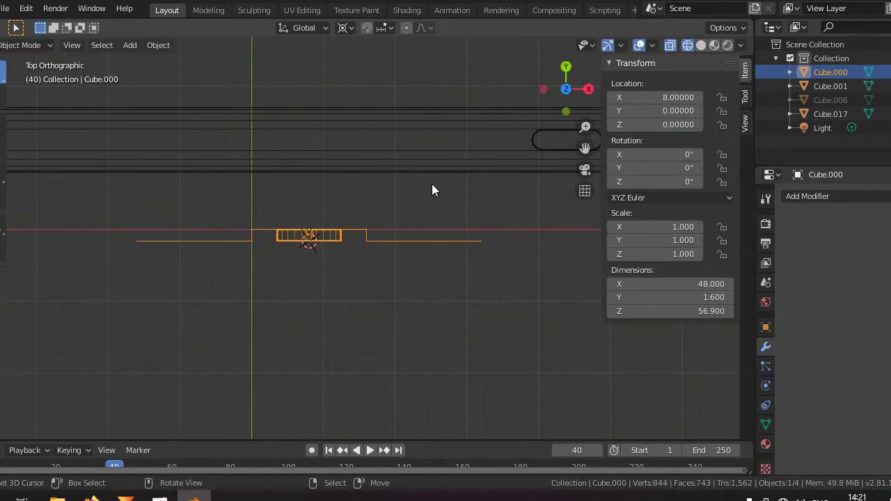
pyautogui.rightClick(435, 167)
pyautogui.click(452, 172)
pyautogui.press('Tab')
pyautogui.press('Tab')
pyautogui.press('Tab')
pyautogui.press('Tab')
pyautogui.rightClick(450, 247)
pyautogui.press('Tab')
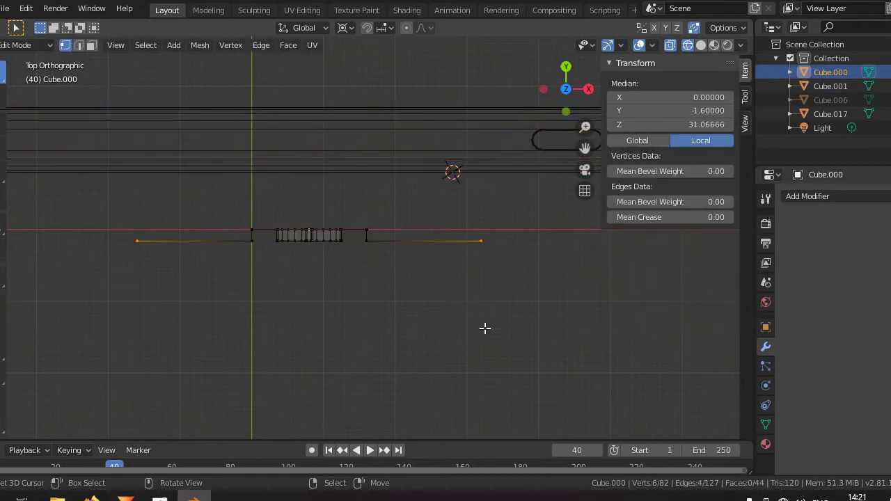
# Extrude the two side edges 8 units along Y and snap the cursor to them.
pyautogui.press('e')
pyautogui.press('y')
pyautogui.press('8')
pyautogui.press('Return')
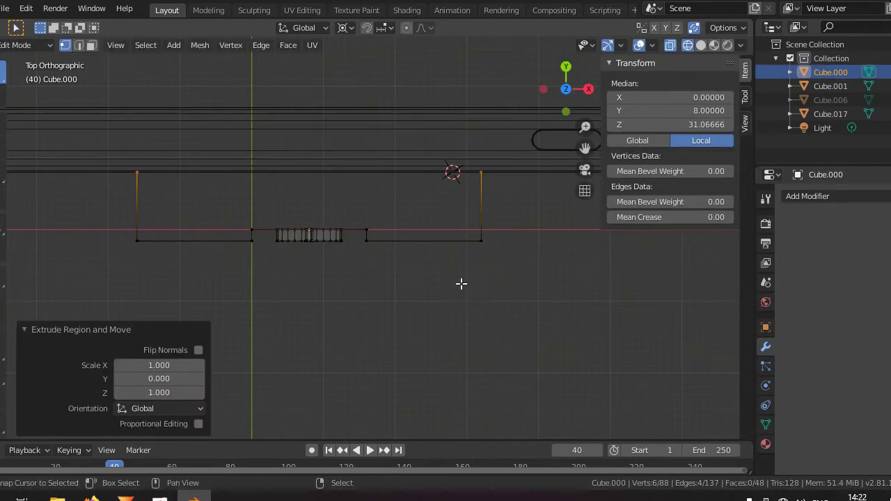
pyautogui.hotkey('shift', 's')
pyautogui.press('2')
# Flatten the bottom edges to zero along Y.
pyautogui.hotkey('alt', 'a')
pyautogui.press('b')
pyautogui.moveTo(111, 215); pyautogui.dragTo(491, 312)
pyautogui.press('s')
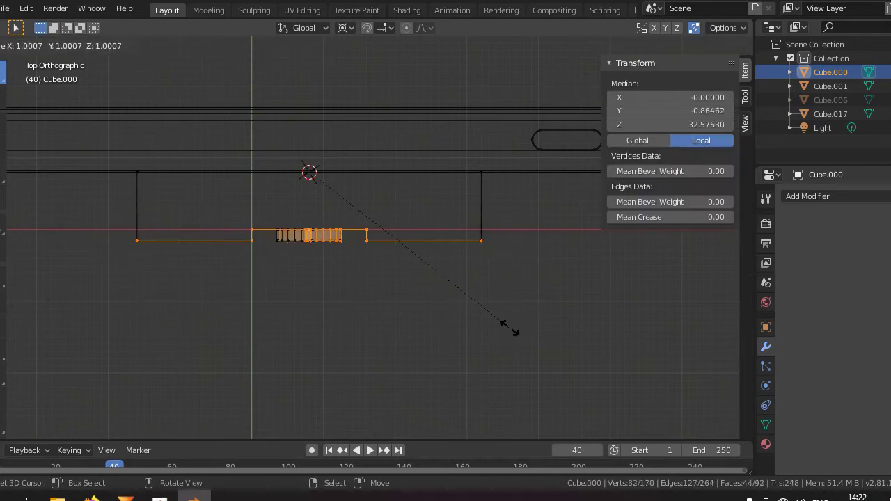
pyautogui.press('y')
pyautogui.press('0')
pyautogui.press('Return')
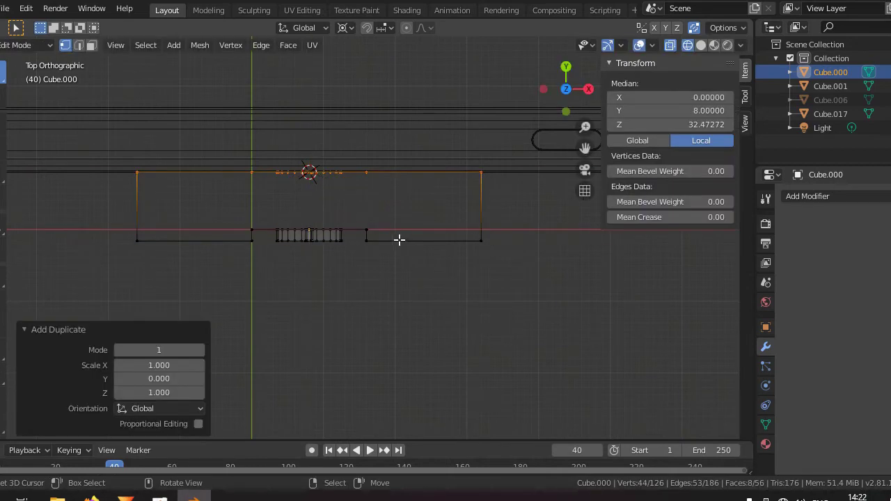
# Extrude the small teeth edges along Y and flatten them to zero along Y.
pyautogui.hotkey('alt', 'a')
pyautogui.moveTo(275, 231); pyautogui.dragTo(360, 262)
pyautogui.press('e')
pyautogui.press('y')
pyautogui.press('Return')
pyautogui.press('s')
pyautogui.press('y')
pyautogui.press('0')
pyautogui.press('Return')
# Select the top edge loop of Cube.000.
pyautogui.moveTo(345, 271); pyautogui.dragTo(326, 245, button='middle')
pyautogui.hotkey('alt', 'z')
pyautogui.keyDown('ctrl'); pyautogui.click(388, 318); pyautogui.keyUp('ctrl')
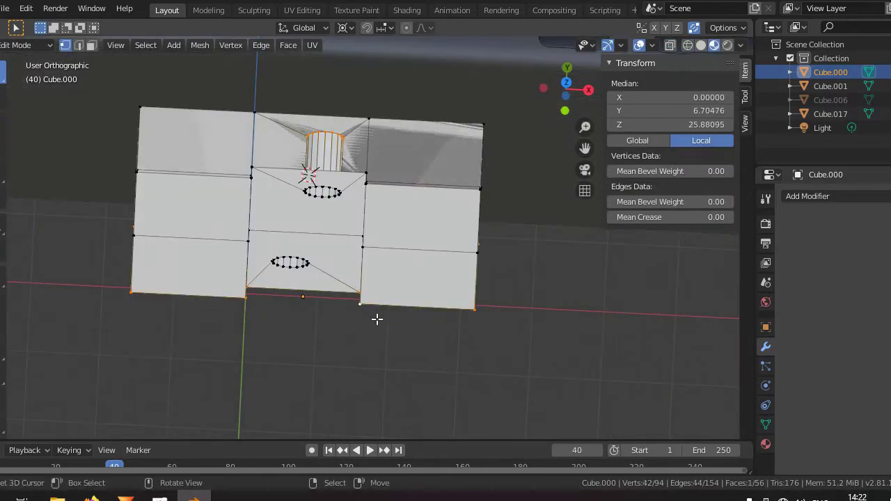
pyautogui.moveTo(376, 319); pyautogui.dragTo(384, 302, button='middle')
pyautogui.scroll(-3, 383, 302)
pyautogui.hotkey('alt', 'a')
pyautogui.keyDown('alt'); pyautogui.click(394, 195); pyautogui.keyUp('alt')
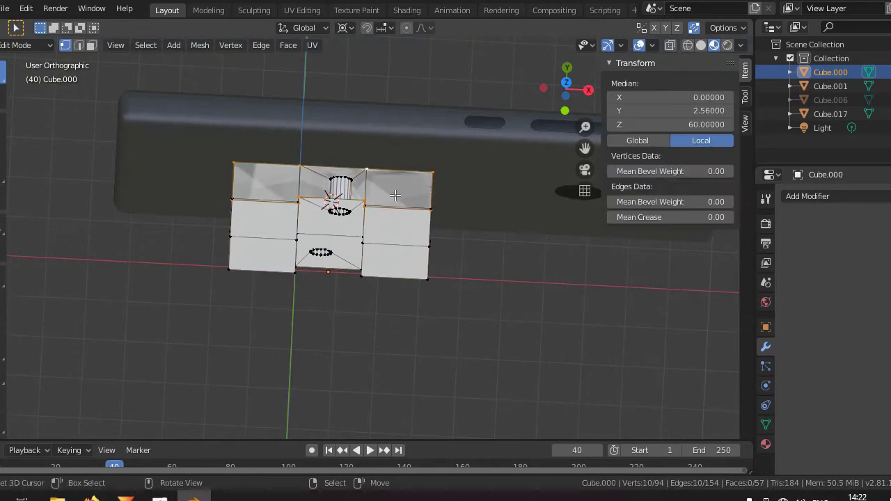
# Fill the top edge loop with a face.
pyautogui.press('f')
pyautogui.press('KP_3')
pyautogui.scroll(2, 452, 243)
pyautogui.scroll(-3, 423, 288)
pyautogui.keyDown('shift'); pyautogui.scroll(-3, 390, 300); pyautogui.keyUp('shift')
# Raise the box-selected vertices, including the bottom ones, 8 units along Z.
pyautogui.press('b')
pyautogui.moveTo(282, 321); pyautogui.dragTo(375, 336)
pyautogui.scroll(3, 418, 344)
pyautogui.keyDown('shift'); pyautogui.scroll(-3, 466, 306); pyautogui.keyUp('shift')
pyautogui.press('g')
pyautogui.press('z')
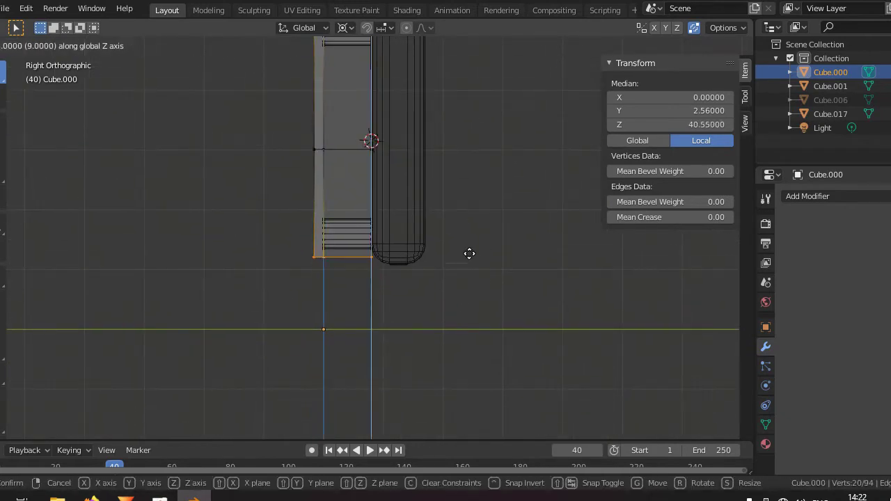
pyautogui.click(462, 259)
pyautogui.scroll(-4, 459, 243)
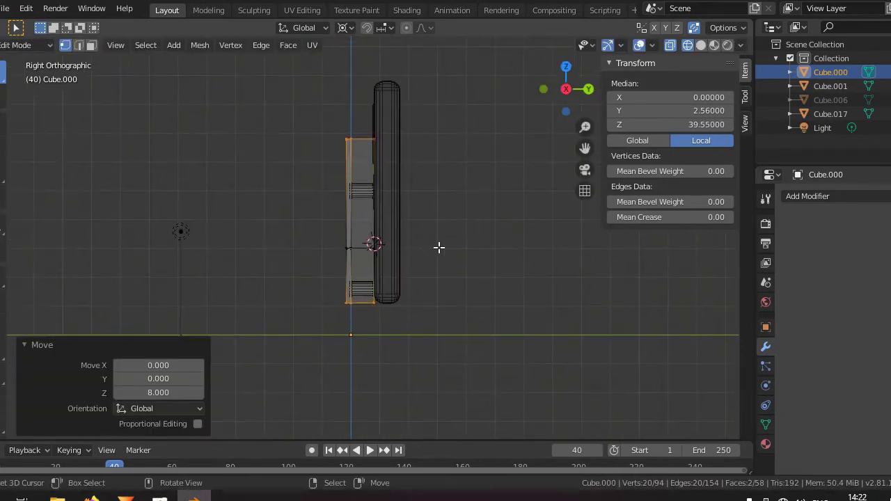
# Raise only the top vertices a further 20 units along Z, to Z 88.
pyautogui.keyDown('ctrl'); pyautogui.moveTo(527, 243); pyautogui.dragTo(278, 364); pyautogui.keyUp('ctrl')
pyautogui.scroll(3, 382, 284)
pyautogui.keyDown('shift'); pyautogui.scroll(4, 371, 332); pyautogui.keyUp('shift')
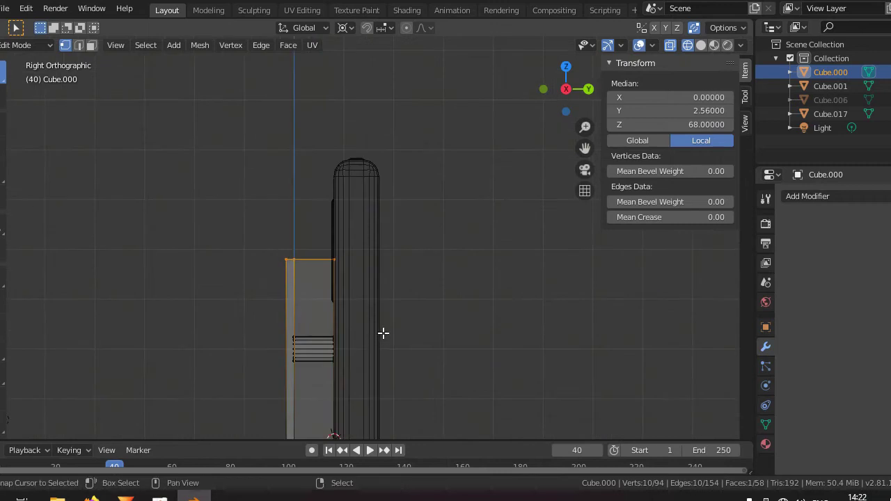
pyautogui.press('g')
pyautogui.press('z')
pyautogui.press('Return')
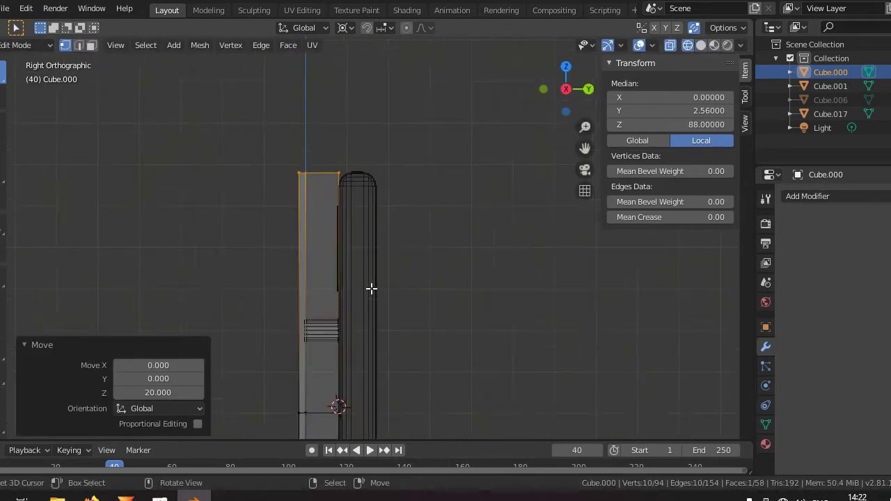
pyautogui.scroll(-3, 371, 290)
pyautogui.hotkey('shift', 'z')
pyautogui.hotkey('shift', 'z')
pyautogui.scroll(4, 427, 311)
pyautogui.scroll(-2, 427, 283)
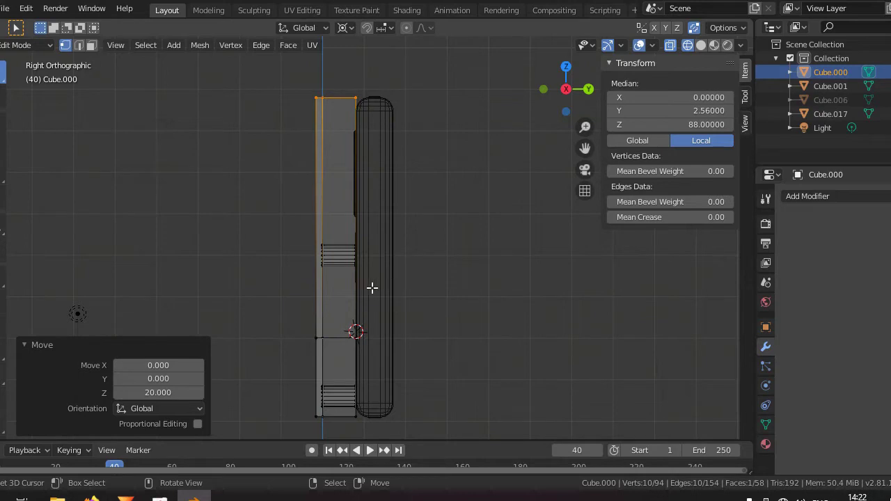
# Lower the lower section's top by 1 unit along Z and fill it with a face.
pyautogui.press('b')
pyautogui.moveTo(399, 344); pyautogui.dragTo(241, 86)
pyautogui.keyDown('shift'); pyautogui.moveTo(422, 280); pyautogui.dragTo(429, 272, button='middle'); pyautogui.keyUp('shift')
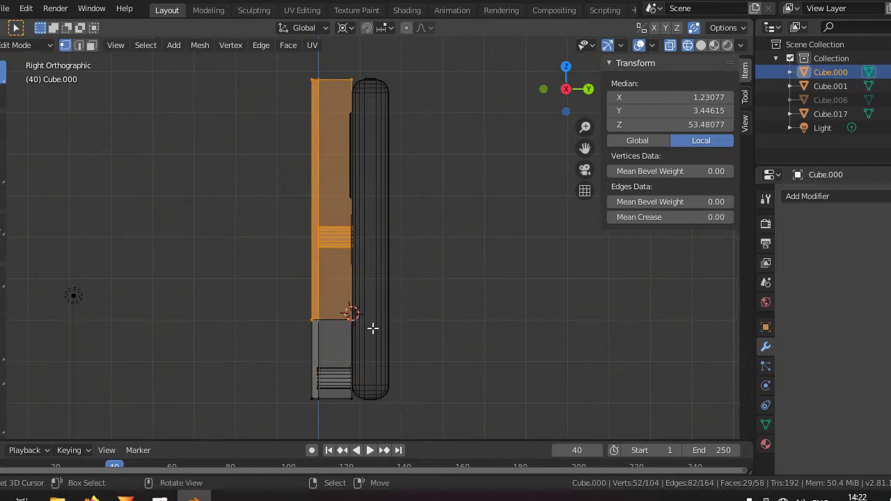
pyautogui.hotkey('ctrl', 'i')
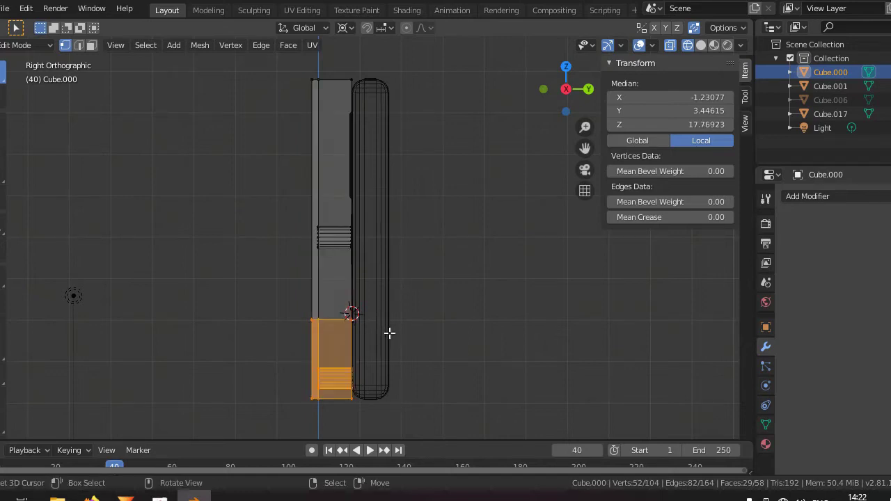
pyautogui.press('b')
pyautogui.moveTo(292, 370); pyautogui.dragTo(452, 427, button='middle')
pyautogui.keyDown('shift'); pyautogui.moveTo(416, 393); pyautogui.dragTo(423, 366, button='middle'); pyautogui.keyUp('shift')
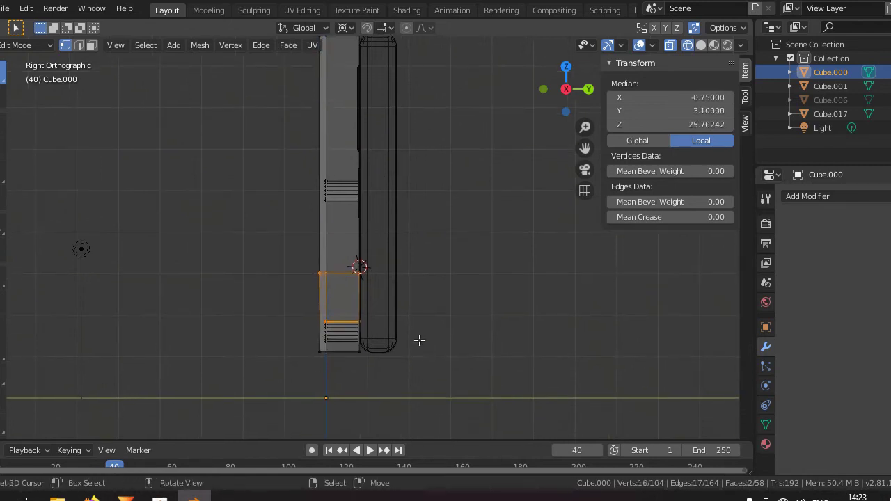
pyautogui.moveTo(433, 344); pyautogui.dragTo(324, 301)
pyautogui.scroll(3, 299, 388)
pyautogui.press('g')
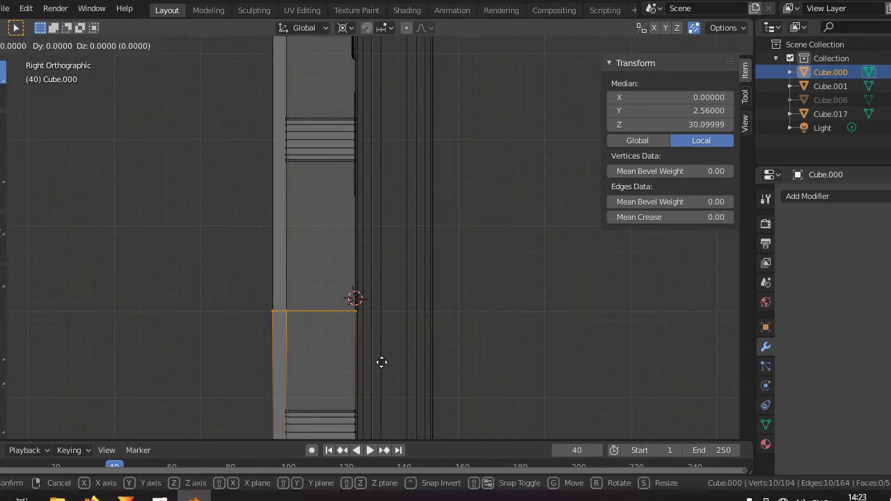
pyautogui.click(380, 370)
pyautogui.press('f')
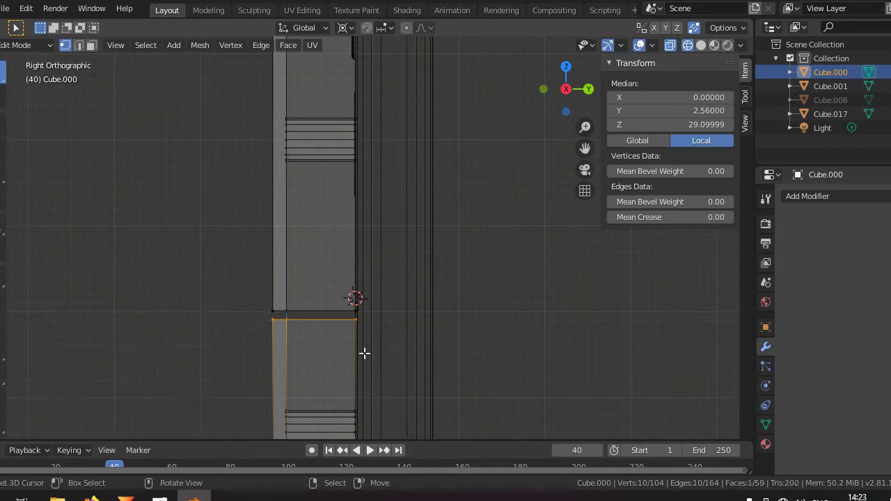
# Cap the upper section's open bottom edge with a new face.
pyautogui.press('q')
pyautogui.hotkey('alt', 'a')
pyautogui.moveTo(392, 314); pyautogui.dragTo(152, 305)
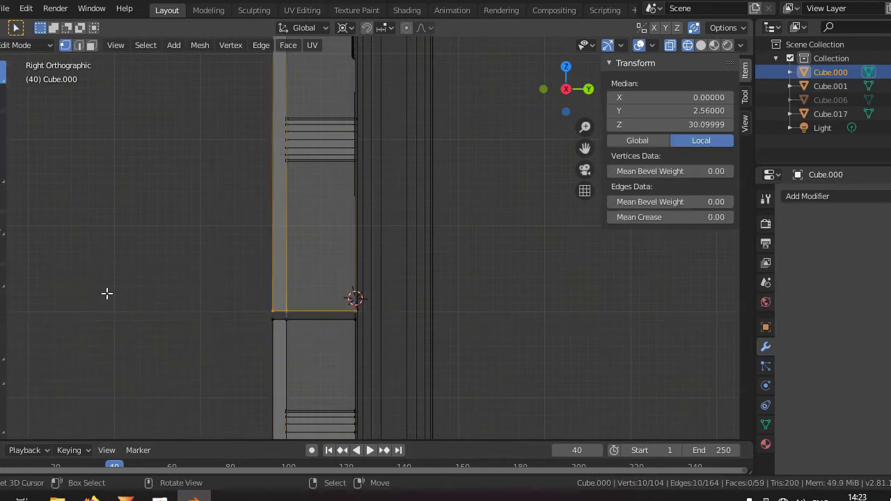
pyautogui.moveTo(336, 318); pyautogui.dragTo(484, 313, button='middle')
pyautogui.hotkey('alt', 'z')
# In see-through front view, snap the 3D cursor to the round hole's centre.
pyautogui.scroll(-3, 485, 313)
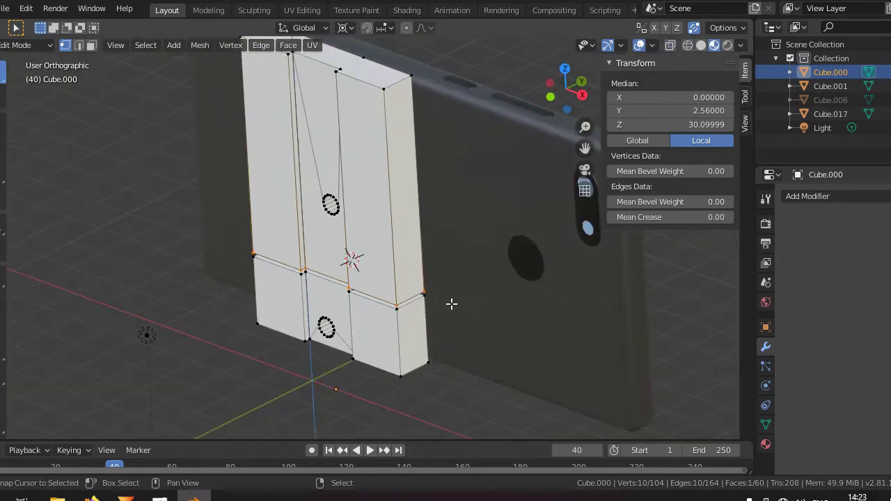
pyautogui.press('KP_1')
pyautogui.hotkey('alt', 'z')
pyautogui.scroll(4, 362, 268)
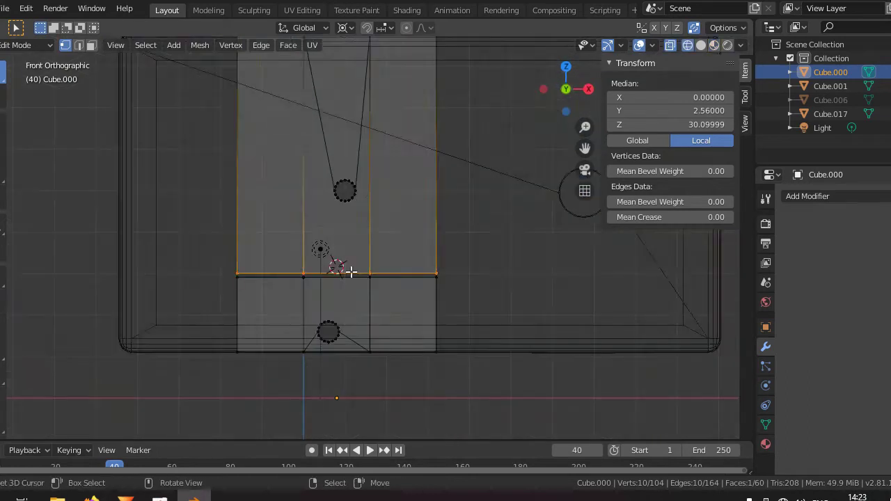
pyautogui.click(379, 220)
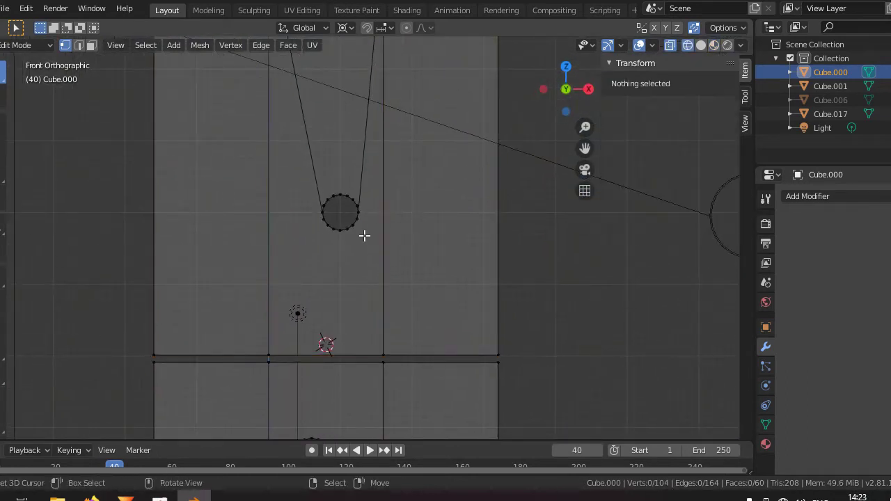
pyautogui.moveTo(365, 244); pyautogui.dragTo(306, 199)
pyautogui.keyDown('shift'); pyautogui.moveTo(333, 242); pyautogui.dragTo(318, 274, button='middle'); pyautogui.keyUp('shift')
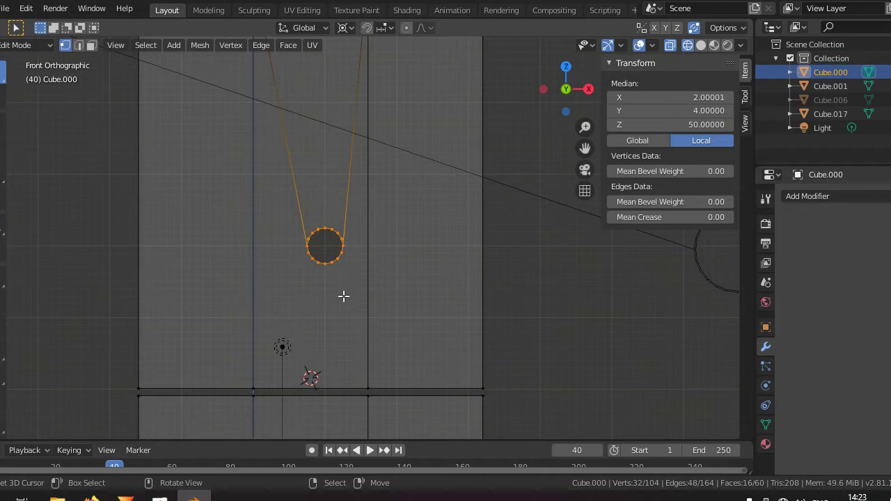
pyautogui.hotkey('shift', 's')
pyautogui.press('2')
pyautogui.scroll(-2, 346, 328)
pyautogui.scroll(3, 347, 313)
# Delete the lower half of the hole's circle vertices.
pyautogui.hotkey('alt', 'a')
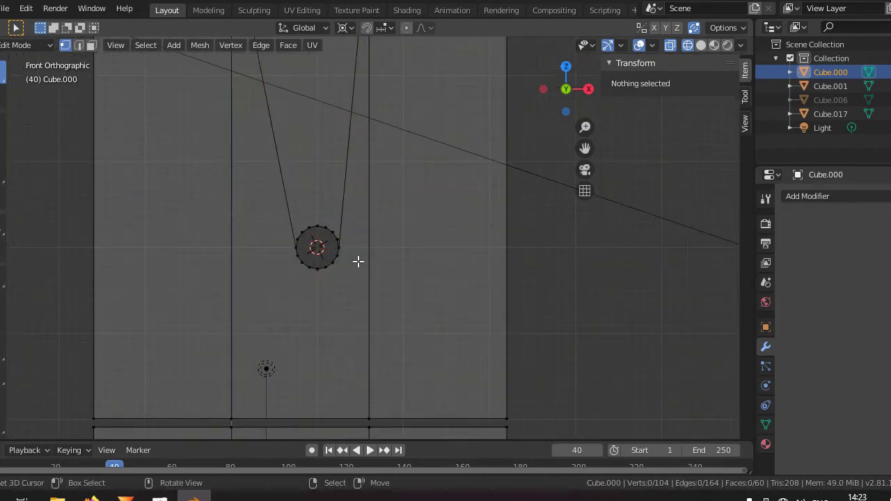
pyautogui.moveTo(360, 250); pyautogui.dragTo(219, 179)
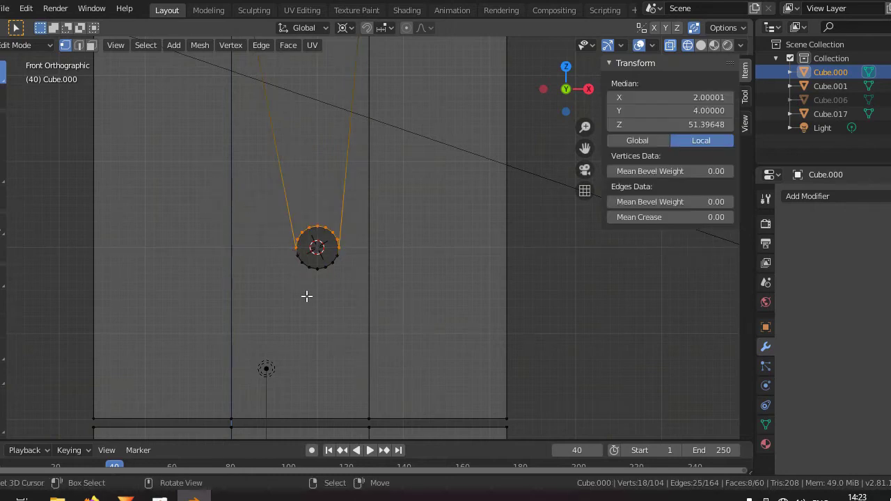
pyautogui.hotkey('alt', 'a')
pyautogui.press('b')
pyautogui.moveTo(246, 253); pyautogui.dragTo(373, 281)
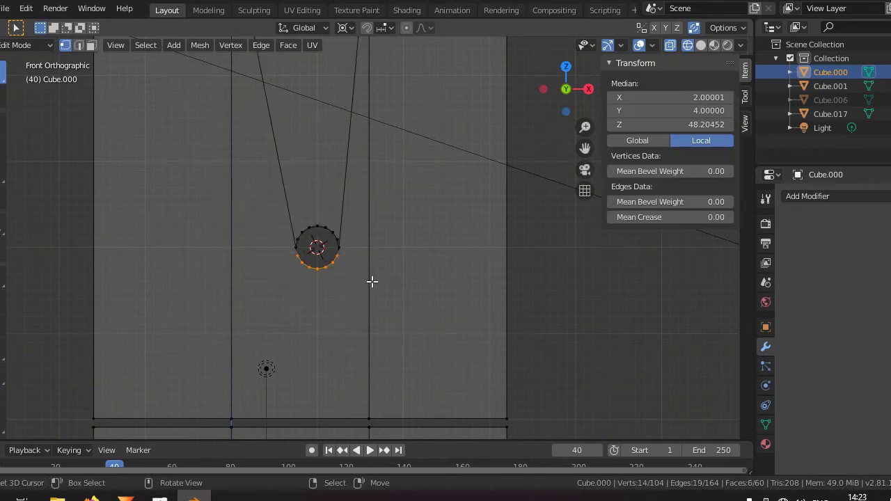
pyautogui.press('x')
pyautogui.click(359, 276)
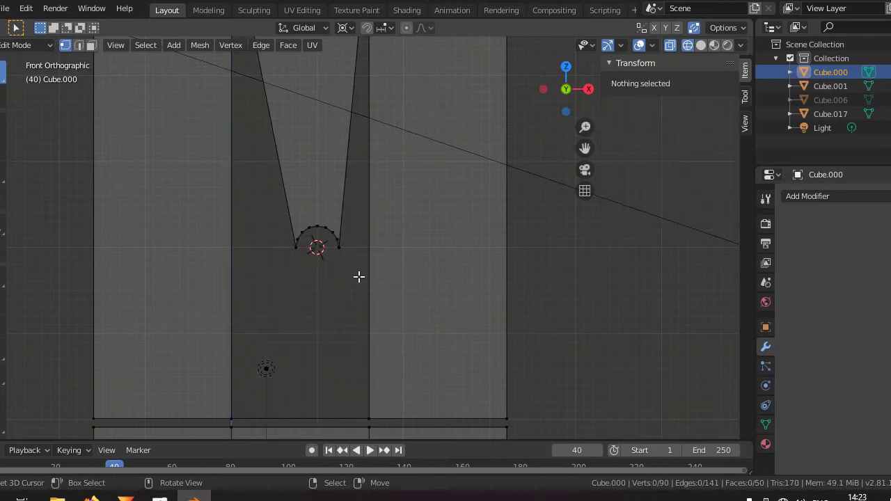
# Move the remaining upper arc 8 units up along Z.
pyautogui.moveTo(372, 271); pyautogui.dragTo(205, 218)
pyautogui.scroll(-2, 298, 275)
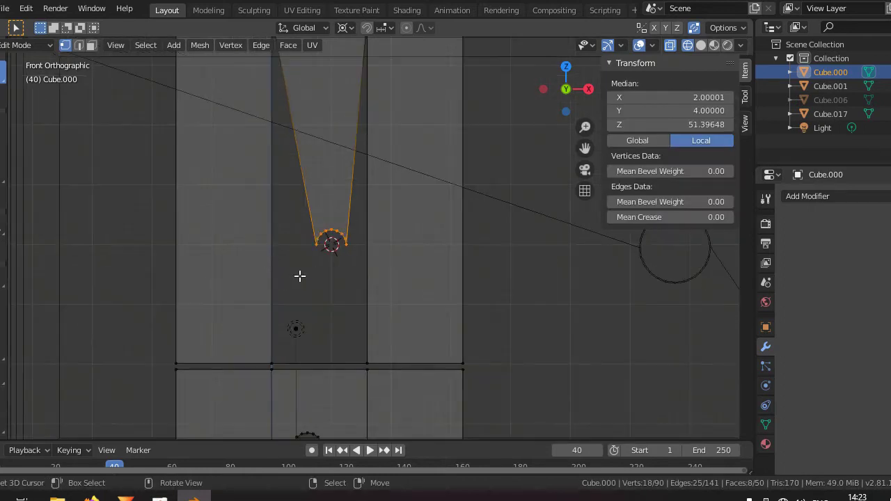
pyautogui.press('g')
pyautogui.press('z')
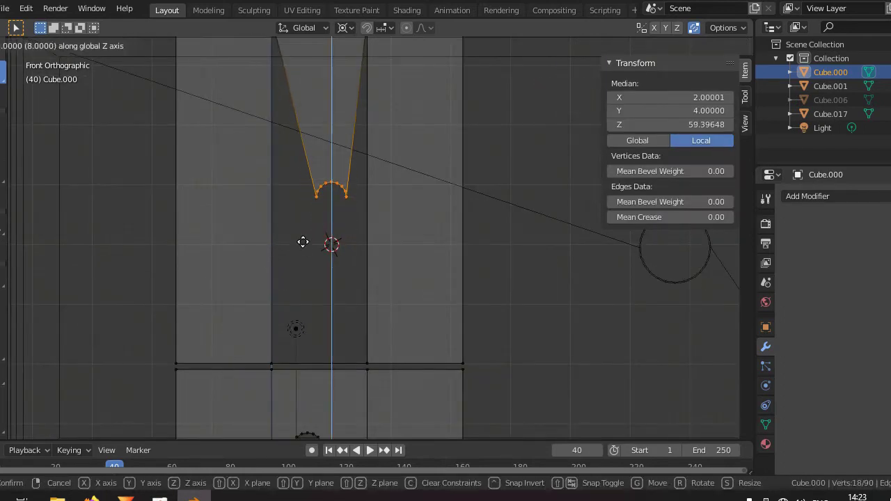
pyautogui.click(302, 242)
# Duplicate the raised arc and mirror the copy with a Z scale of -1.
pyautogui.press('g')
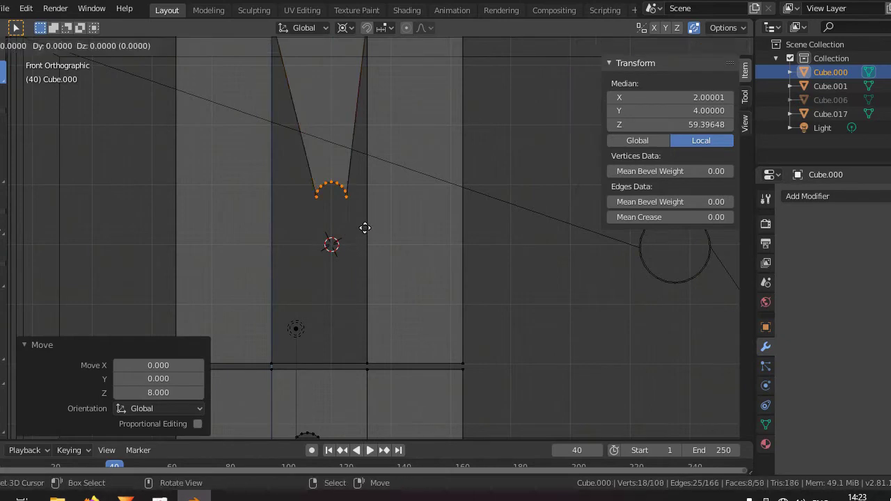
pyautogui.press('s')
pyautogui.press('z')
pyautogui.press('-')
pyautogui.press('1')
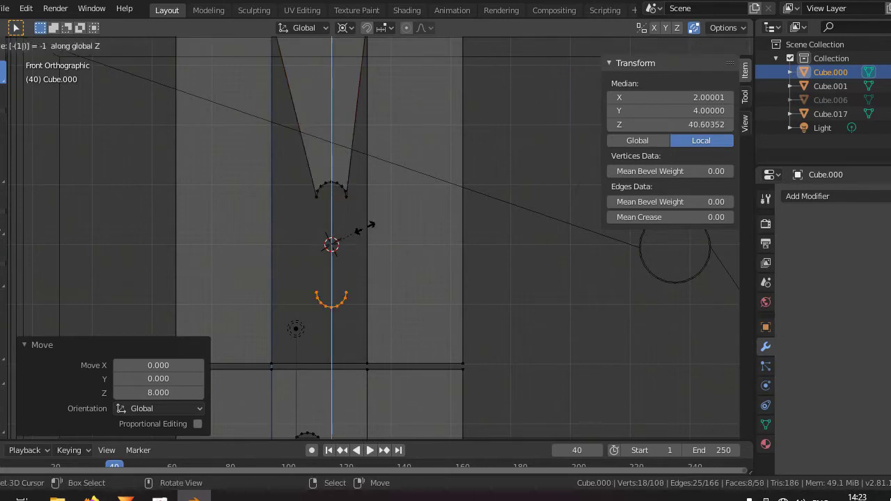
pyautogui.press('Return')
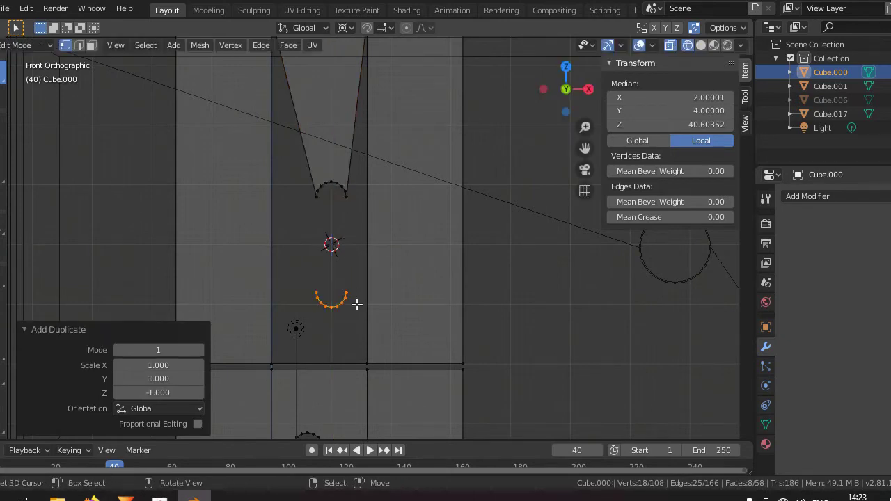
# Extrude the copied arc's end points with Z scale -1 to join both arcs into a capsule.
pyautogui.press('b')
pyautogui.moveTo(382, 295); pyautogui.dragTo(286, 331, button='middle')
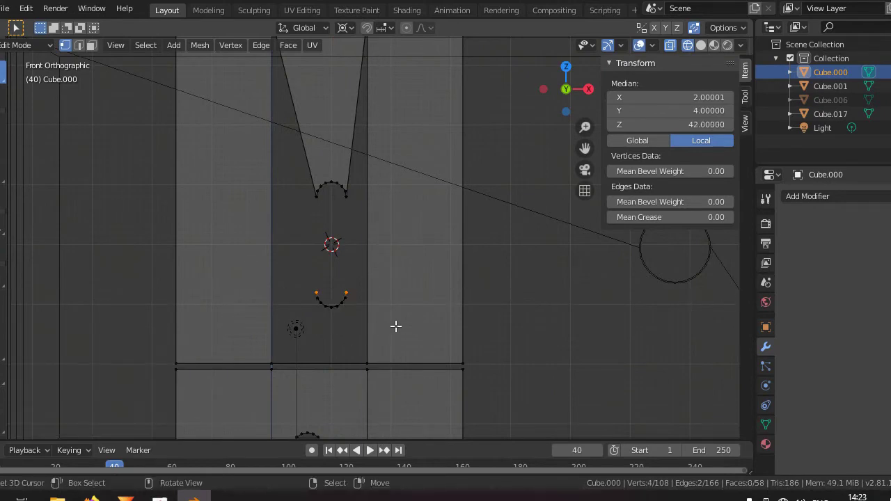
pyautogui.write('esz')
pyautogui.write('-1')
pyautogui.press('Return')
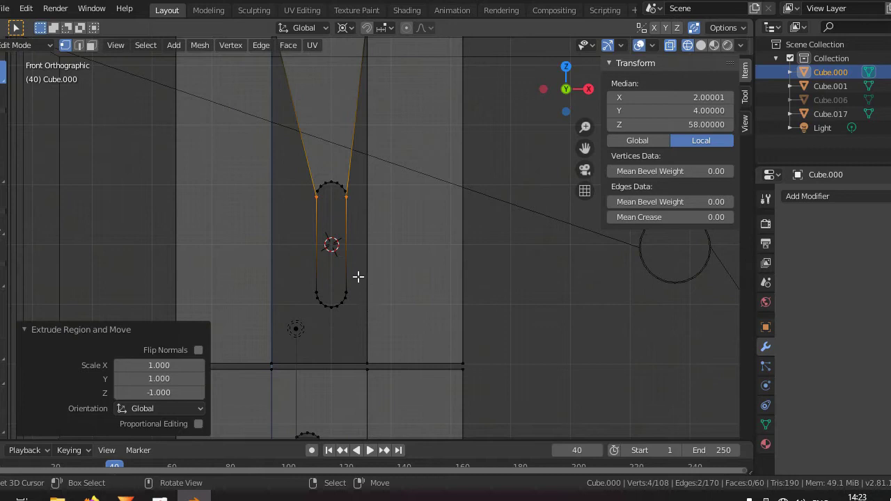
pyautogui.moveTo(359, 259)
pyautogui.mouseDown(button='middle')
pyautogui.moveTo(294, 292)
pyautogui.moveTo(302, 277)
pyautogui.mouseUp(button='middle')
pyautogui.hotkey('shift', 'z')
# Fill the area around the oval slot with a new face up to the top edge.
pyautogui.hotkey('ctrl', 'l')
pyautogui.hotkey('shift', 'z')
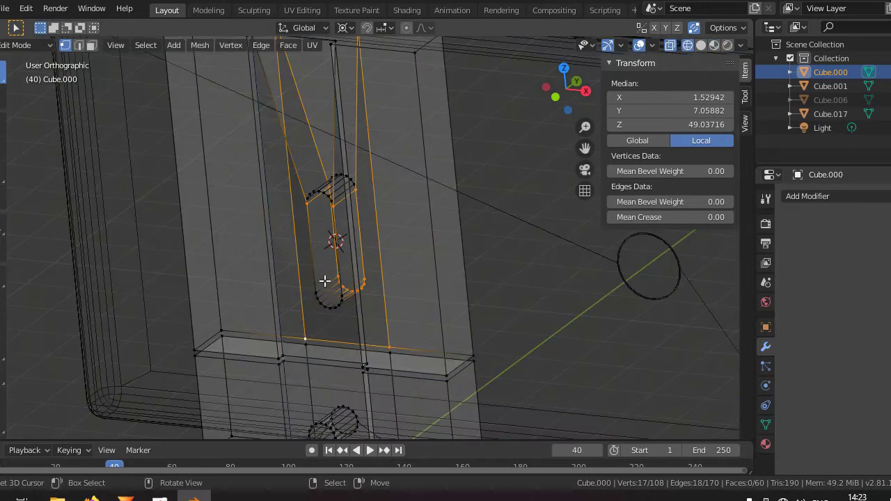
pyautogui.press('f')
pyautogui.hotkey('shift', 'z')
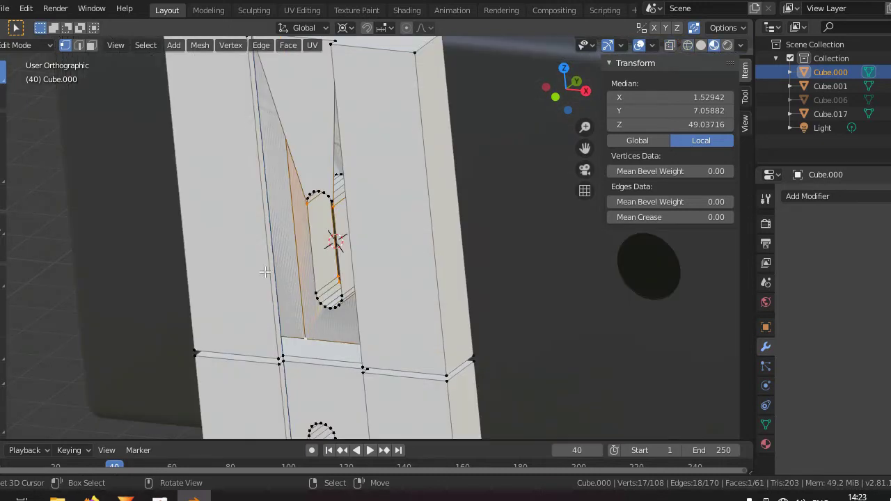
pyautogui.hotkey('alt', 'a')
pyautogui.keyDown('alt'); pyautogui.click(280, 270); pyautogui.keyUp('alt')
# Hide the phone body, leaving the clamp part selected.
pyautogui.scroll(-5, 436, 307)
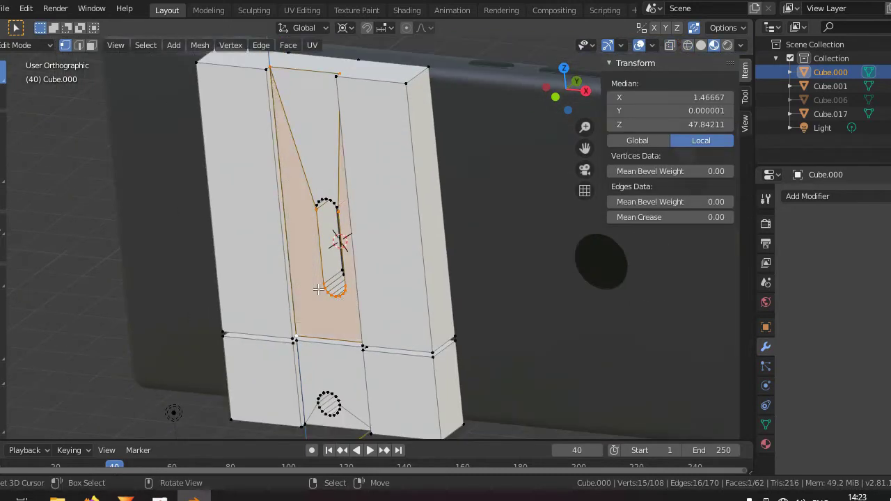
pyautogui.press('Tab')
pyautogui.scroll(-3, 435, 308)
pyautogui.click(498, 304)
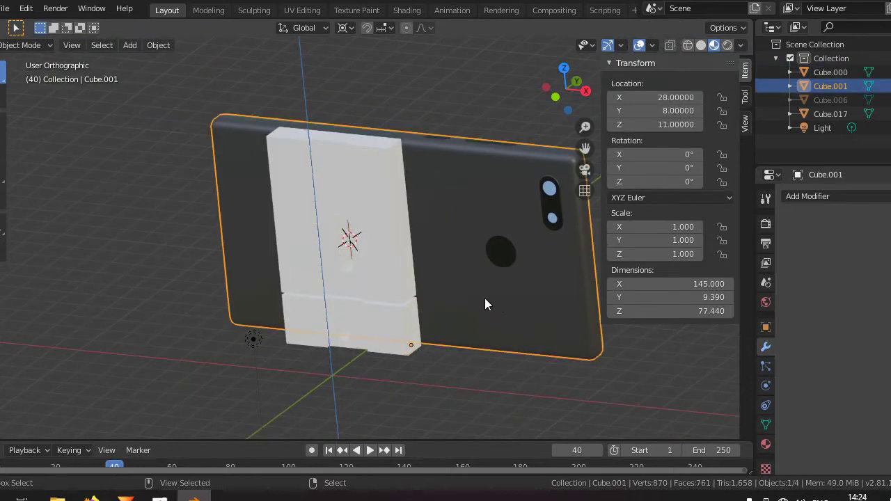
pyautogui.press('h')
pyautogui.click(368, 277)
pyautogui.press('Tab')
pyautogui.scroll(2, 376, 285)
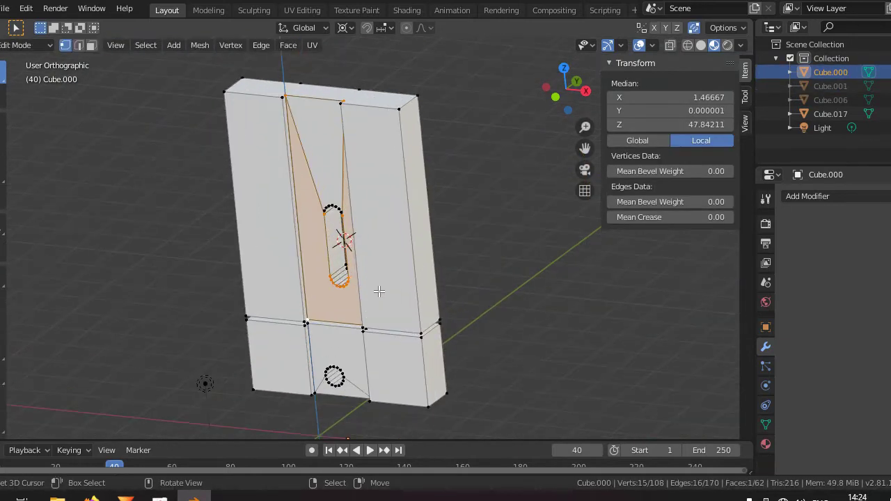
pyautogui.press('Tab')
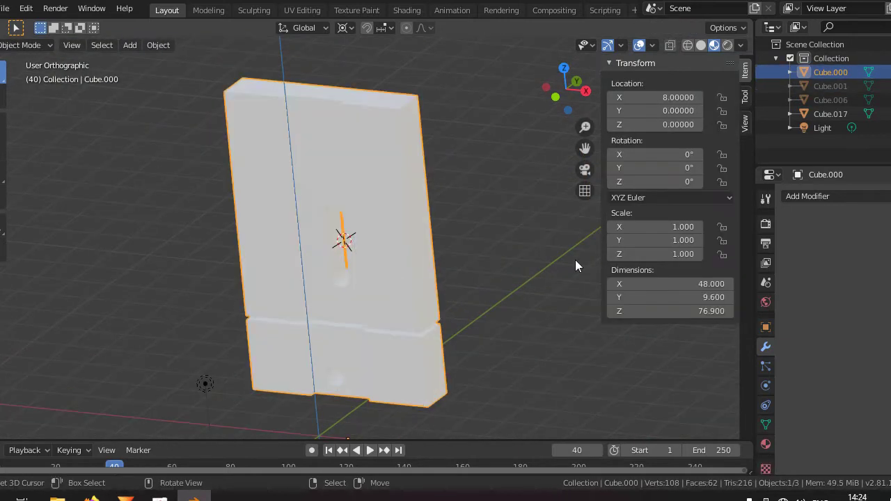
# Replace the clamp part's Silver material with Blue.
pyautogui.click(765, 443)
pyautogui.click(790, 255)
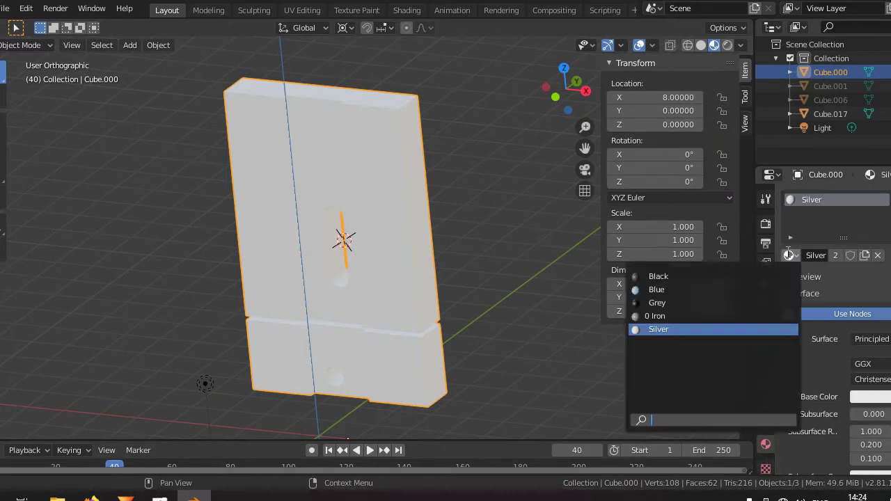
pyautogui.click(661, 286)
pyautogui.moveTo(399, 292); pyautogui.dragTo(372, 340, button='middle')
# In see-through right side view, box-select the upper block's bottom edge loop.
pyautogui.press('Tab')
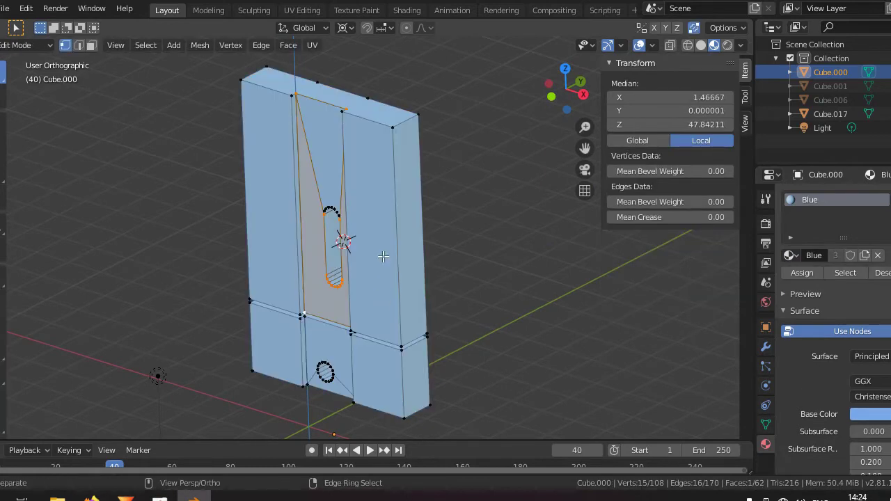
pyautogui.press('ctrl+KP_Add')
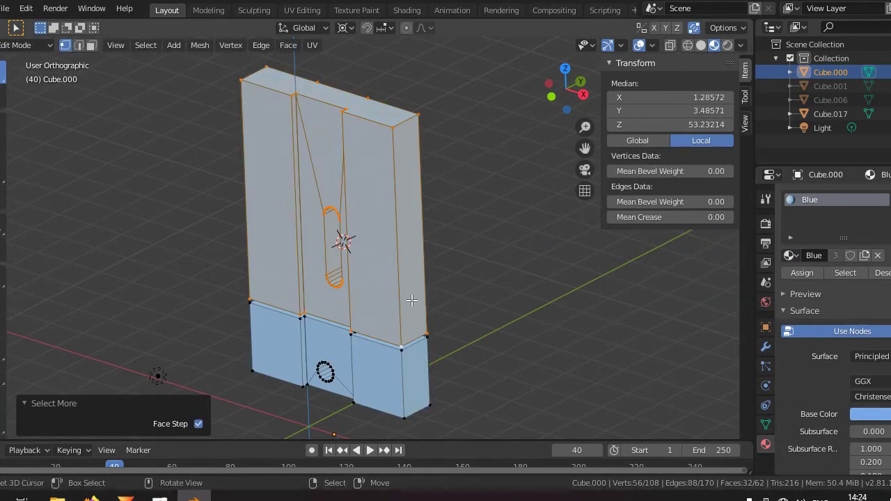
pyautogui.press('g')
pyautogui.press('z')
pyautogui.press('Escape')
pyautogui.press('KP_3')
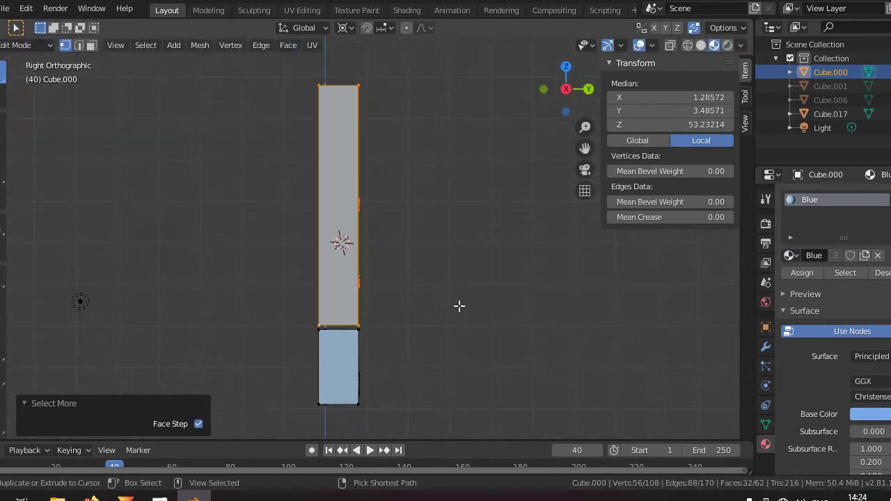
pyautogui.hotkey('alt', 'z')
pyautogui.keyDown('ctrl'); pyautogui.moveTo(407, 313); pyautogui.dragTo(197, 89); pyautogui.keyUp('ctrl')
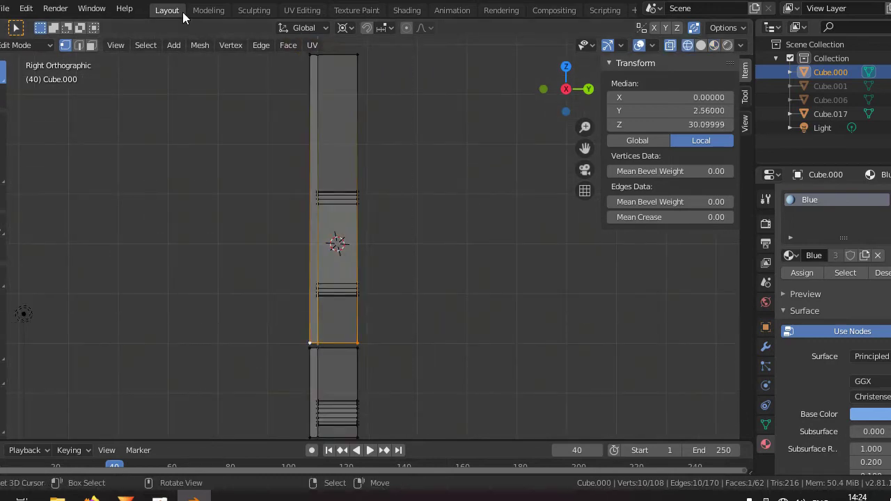
pyautogui.scroll(4, 414, 314)
# Raise the upper block's bottom edge loop 5 units along Z.
pyautogui.press('g')
pyautogui.press('z')
pyautogui.press('5')
pyautogui.press('Return')
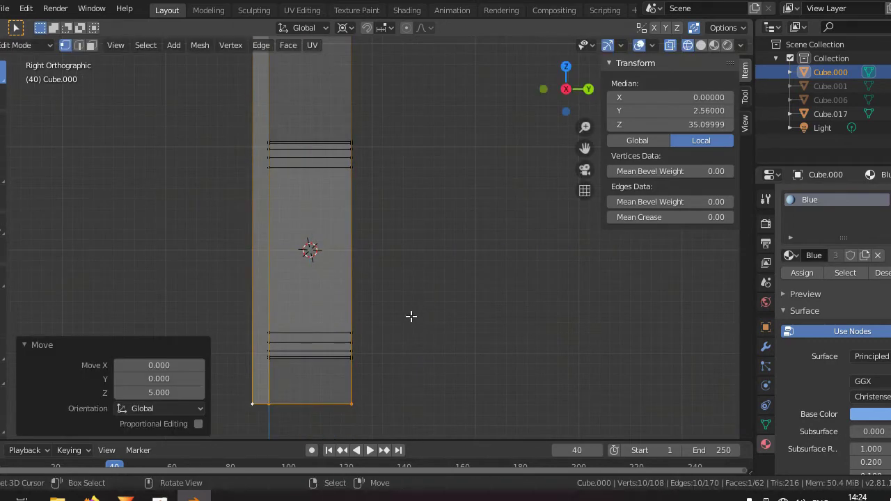
pyautogui.moveTo(402, 318); pyautogui.dragTo(428, 318, button='middle')
pyautogui.hotkey('alt', 'z')
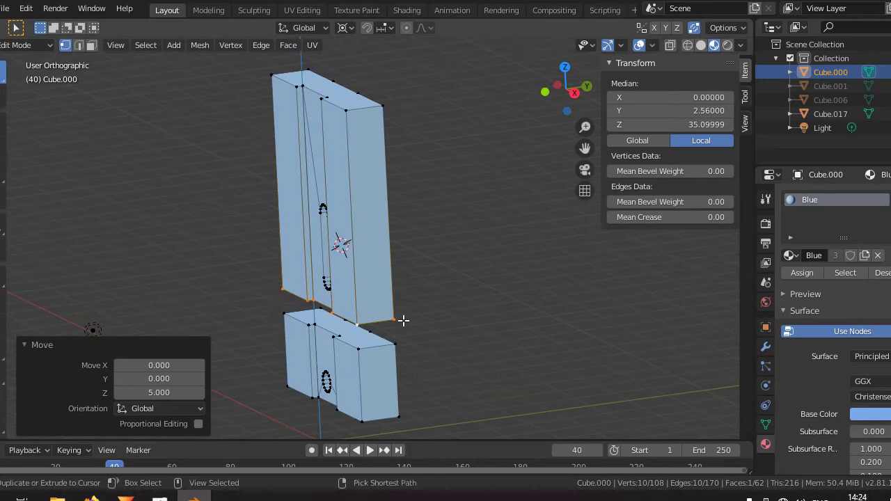
# Grow the selection to the whole upper block and move it up along Z.
pyautogui.press('ctrl+KP_Add')
pyautogui.press('g')
pyautogui.press('z')
pyautogui.press('4')
pyautogui.press('BackSpace')
pyautogui.click(410, 303)
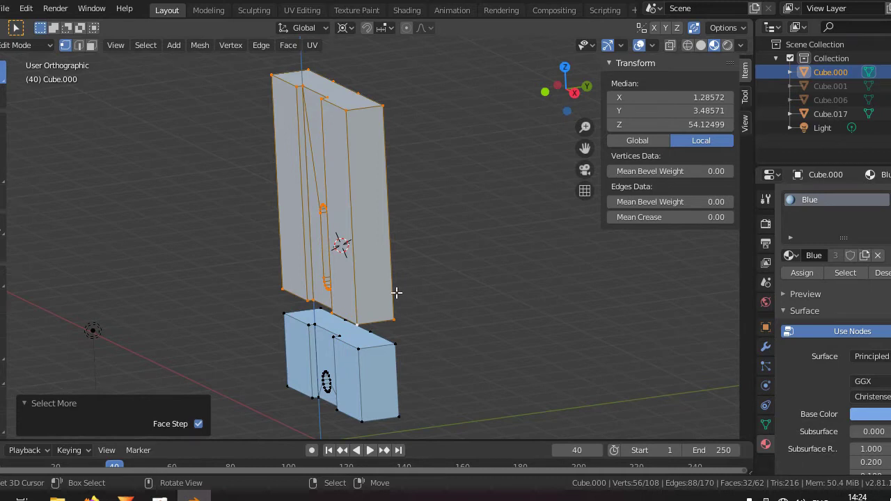
# Unhide the phone and white bracket, then return to the right side view.
pyautogui.press('Tab')
pyautogui.hotkey('alt', 'h')
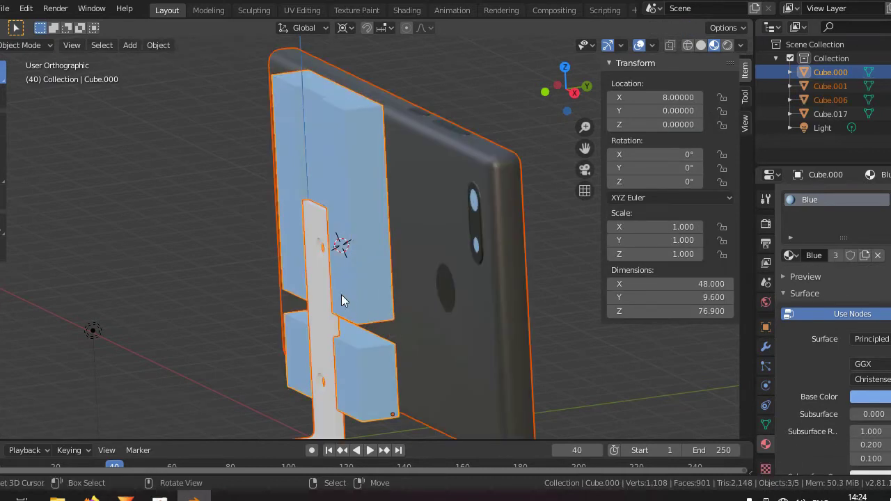
pyautogui.press('KP_3')
pyautogui.press('Tab')
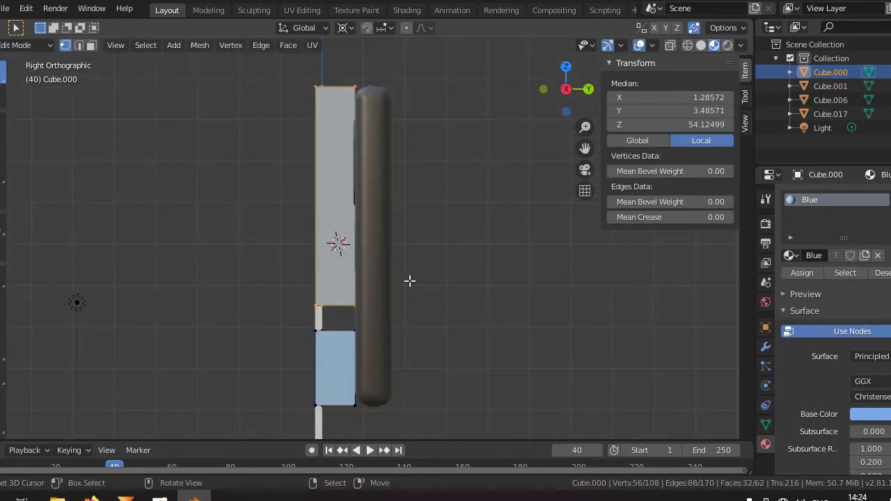
# Extrude the clamp's top face 5 units upward.
pyautogui.hotkey('alt', 'z')
pyautogui.hotkey('alt', 'a')
pyautogui.moveTo(429, 213); pyautogui.dragTo(254, 124)
pyautogui.scroll(3, 395, 290)
pyautogui.scroll(1, 395, 289)
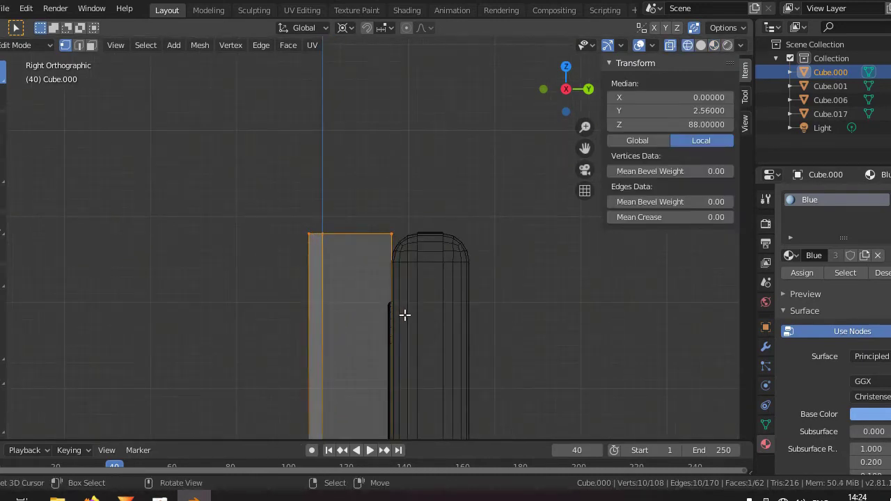
pyautogui.press('e')
pyautogui.click(401, 264)
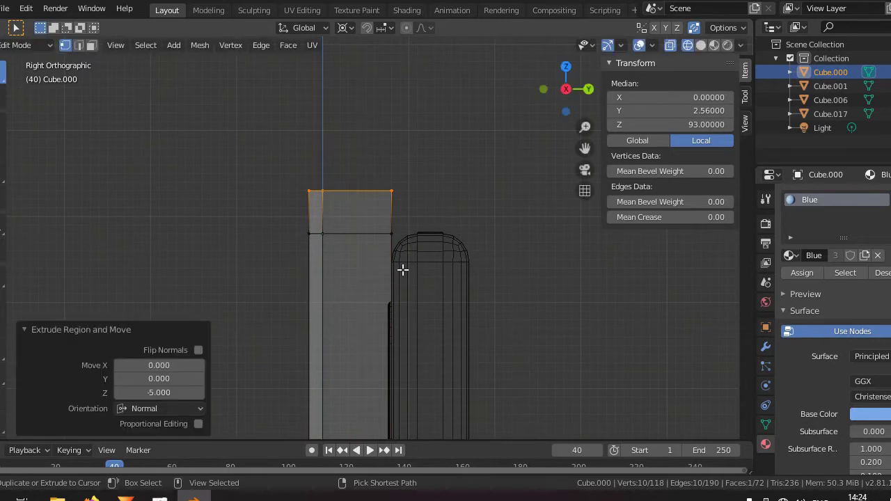
# Extrude the new top section's side face out over the phone by 9, then 5 units.
pyautogui.hotkey('alt', 'a')
pyautogui.moveTo(357, 165); pyautogui.dragTo(423, 280)
pyautogui.keyDown('shift'); pyautogui.moveTo(423, 281); pyautogui.dragTo(323, 286, button='middle'); pyautogui.keyUp('shift')
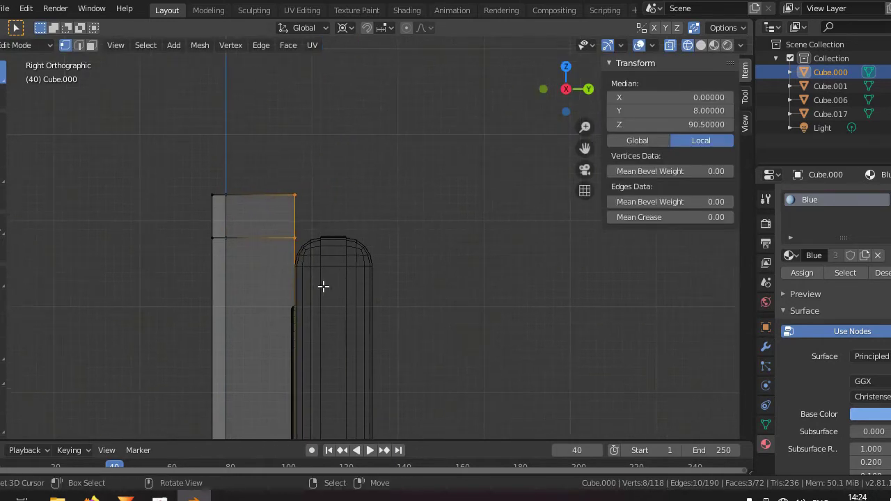
pyautogui.press('e')
pyautogui.click(400, 285)
pyautogui.scroll(-3, 400, 285)
pyautogui.press('e')
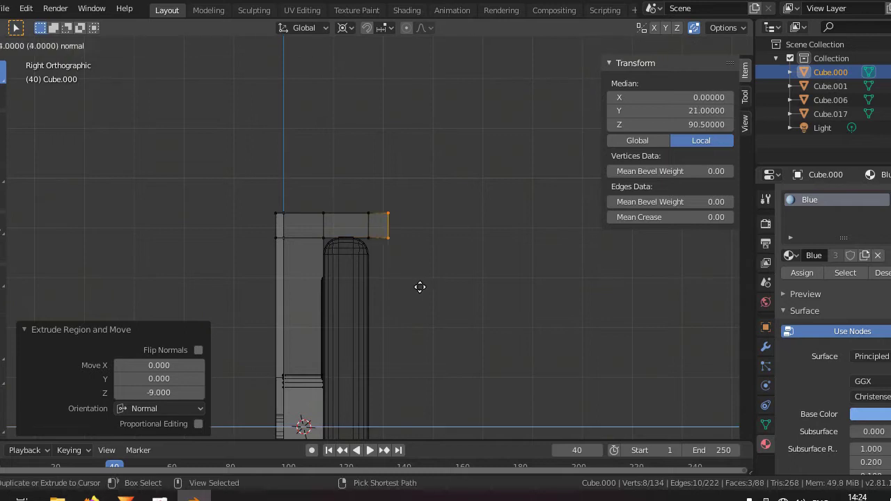
pyautogui.click(423, 287)
# Extrude the hook end's bottom edge down 5 units.
pyautogui.hotkey('alt', 'a')
pyautogui.moveTo(347, 225); pyautogui.dragTo(422, 269)
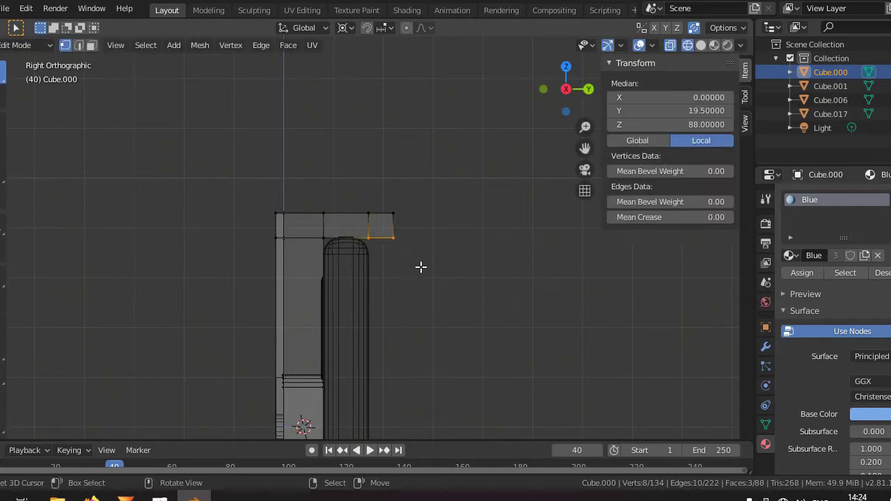
pyautogui.scroll(4, 430, 306)
pyautogui.keyDown('shift'); pyautogui.moveTo(429, 306); pyautogui.dragTo(390, 292, button='middle'); pyautogui.keyUp('shift')
pyautogui.press('g')
pyautogui.press('z')
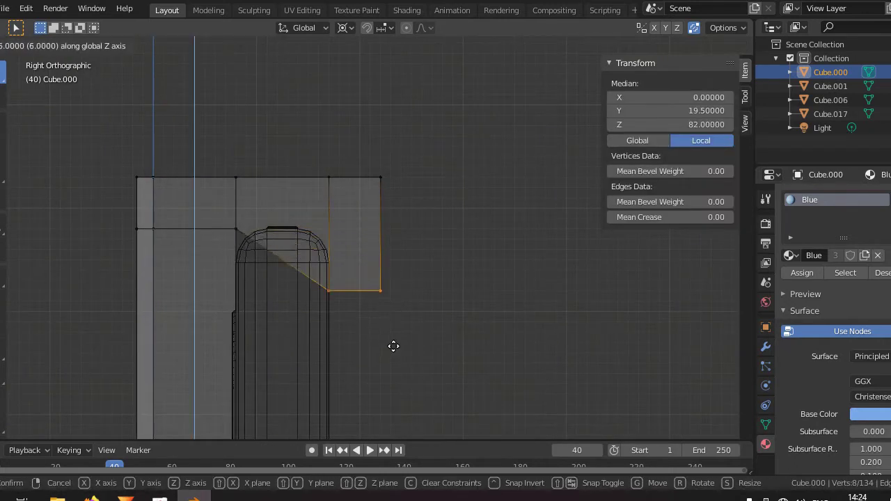
pyautogui.press('Escape')
pyautogui.press('e')
pyautogui.click(392, 364)
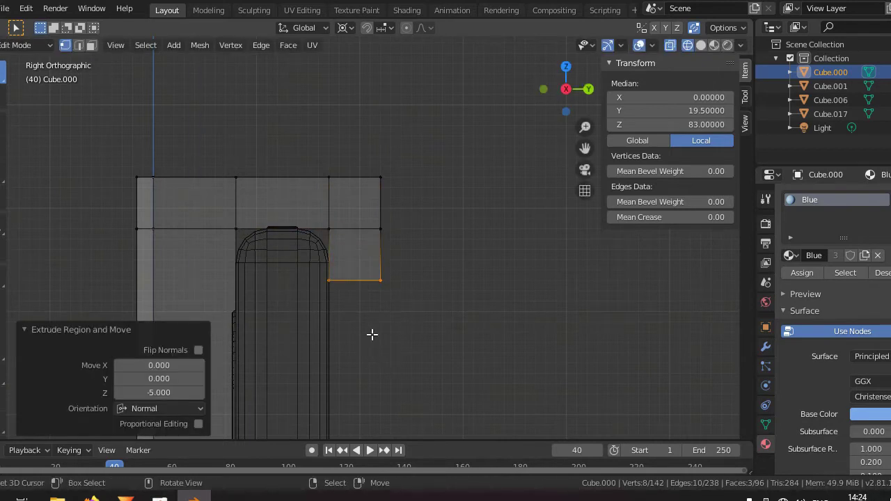
# Scale the newly extruded face to zero along Z, forming the sloped underside.
pyautogui.hotkey('shift', 's')
pyautogui.hotkey('alt', 'a')
pyautogui.moveTo(292, 203); pyautogui.dragTo(432, 315)
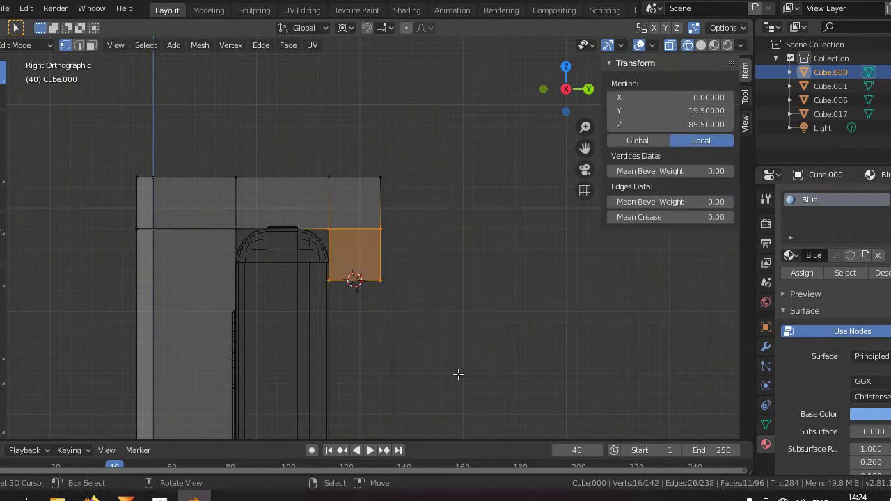
pyautogui.press('s')
pyautogui.press('z')
pyautogui.press('0')
pyautogui.press('Return')
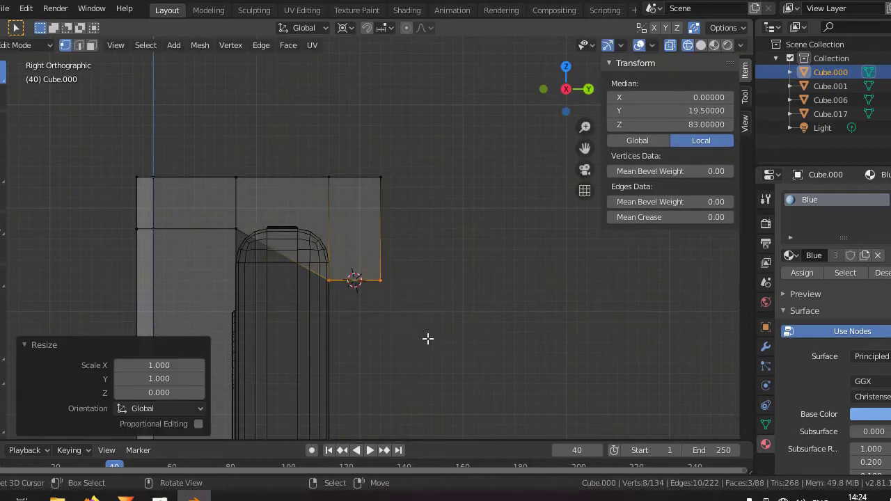
# Push the hook's outer end face 5 units along Y.
pyautogui.hotkey('alt', 'a')
pyautogui.press('b')
pyautogui.moveTo(299, 159); pyautogui.dragTo(427, 314)
pyautogui.press('g')
pyautogui.press('y')
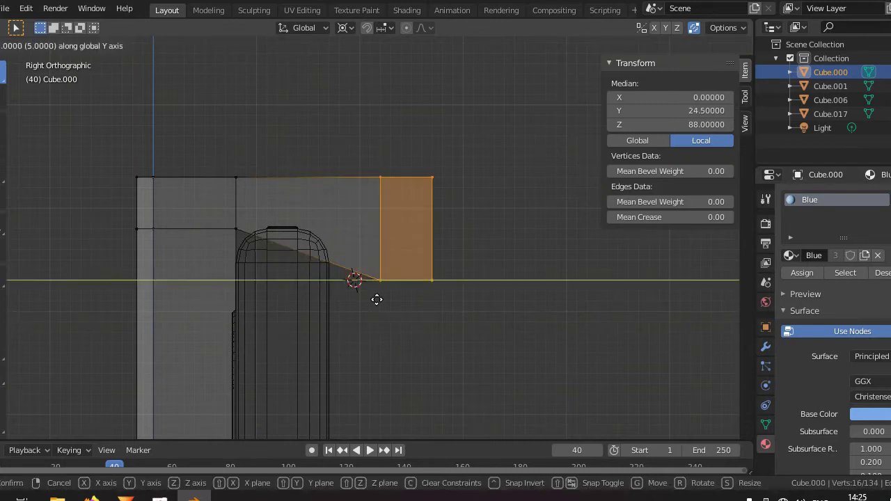
pyautogui.press('Return')
pyautogui.scroll(-7, 372, 306)
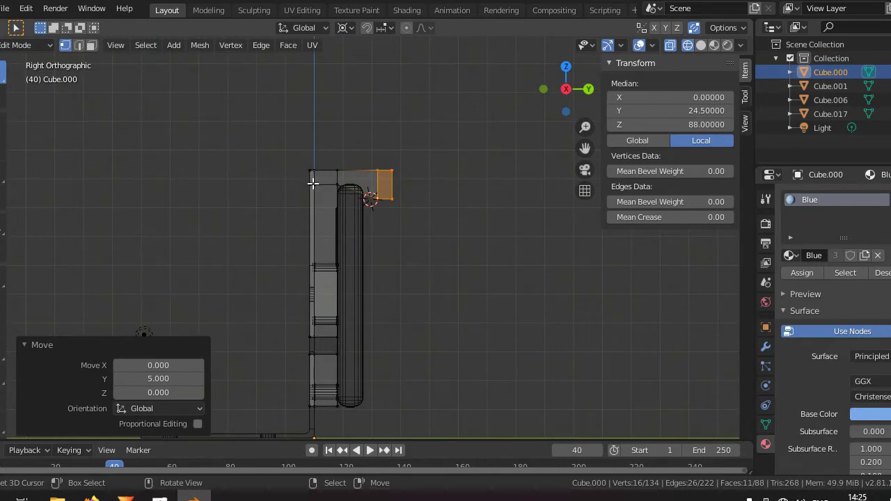
# Snap the 3D cursor to the clamp's base vertex and extrude a mirrored hook copy with S Z -1.
pyautogui.click(304, 353)
pyautogui.hotkey('shift', 's')
pyautogui.press('2')
pyautogui.hotkey('alt', 'a')
pyautogui.press('b')
pyautogui.moveTo(424, 219); pyautogui.dragTo(243, 133)
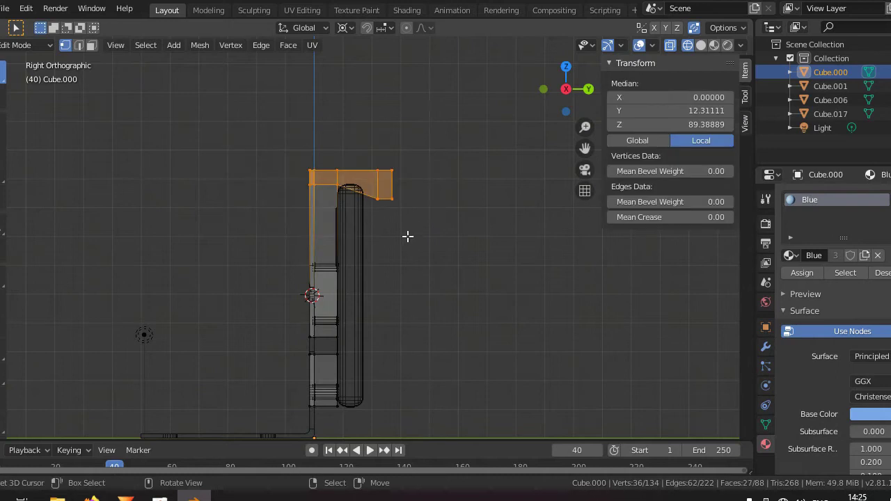
pyautogui.write('esz')
pyautogui.write('-1')
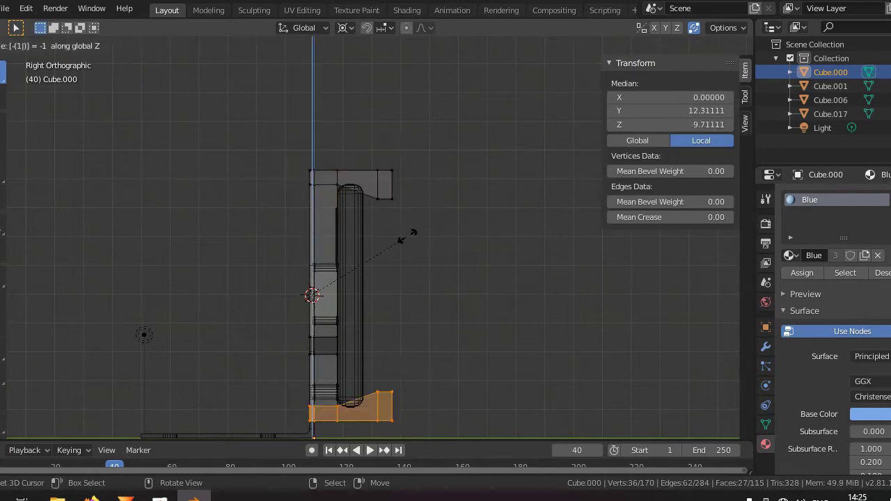
pyautogui.press('Return')
# Delete the stray edges left at the bottom-left of the mirrored hook.
pyautogui.scroll(4, 403, 292)
pyautogui.hotkey('alt', 'a')
pyautogui.moveTo(229, 332); pyautogui.dragTo(334, 348)
pyautogui.keyDown('shift'); pyautogui.moveTo(334, 349); pyautogui.dragTo(366, 274, button='middle'); pyautogui.keyUp('shift')
pyautogui.scroll(3, 362, 271)
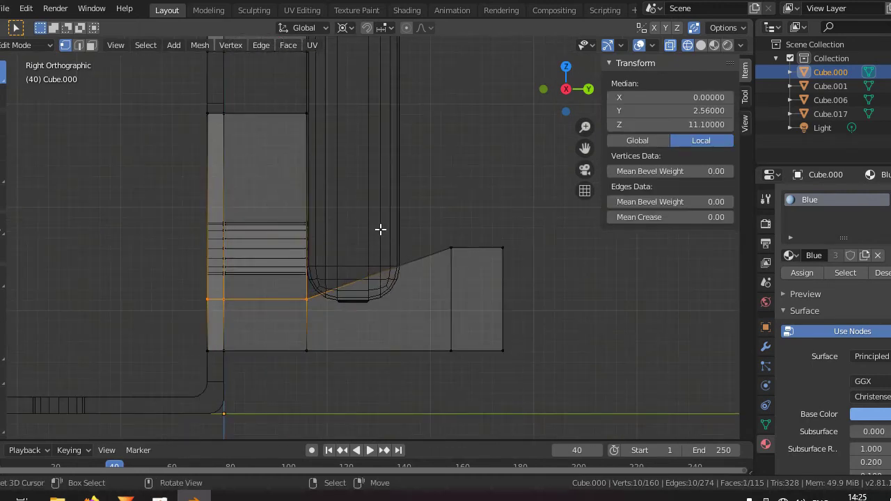
pyautogui.press('x')
pyautogui.click(364, 246)
# Limited-dissolve the whole clamp mesh at 5°, reducing it to 124 vertices and 71 faces.
pyautogui.scroll(-4, 355, 278)
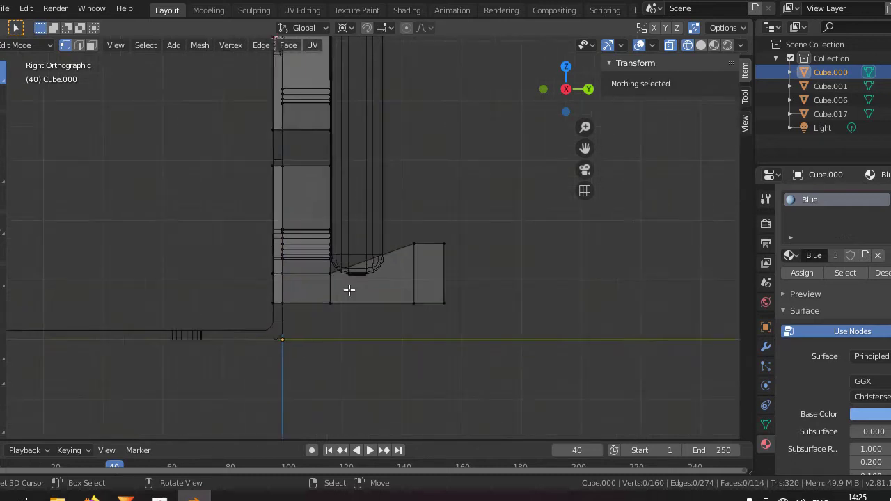
pyautogui.moveTo(346, 289)
pyautogui.mouseDown(button='middle')
pyautogui.moveTo(334, 295)
pyautogui.moveTo(357, 302)
pyautogui.moveTo(354, 241)
pyautogui.moveTo(386, 239)
pyautogui.mouseUp(button='middle')
pyautogui.hotkey('alt', 'z')
pyautogui.scroll(2, 379, 268)
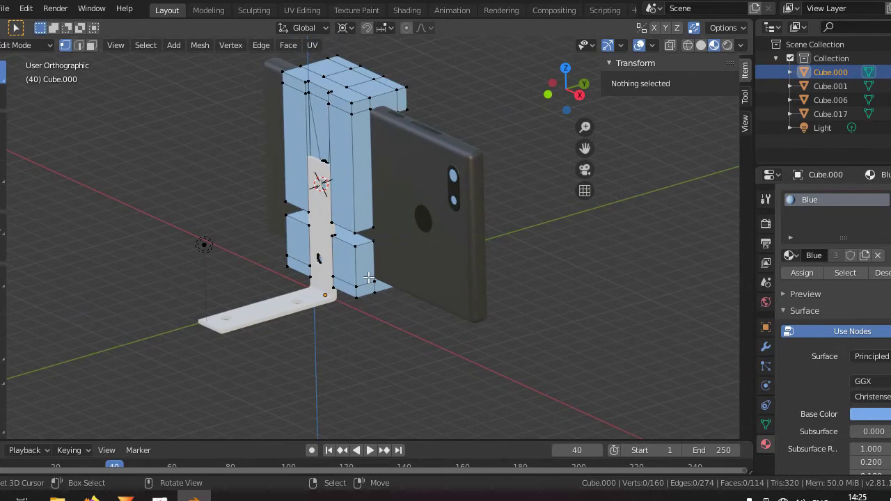
pyautogui.press('a')
pyautogui.press('x')
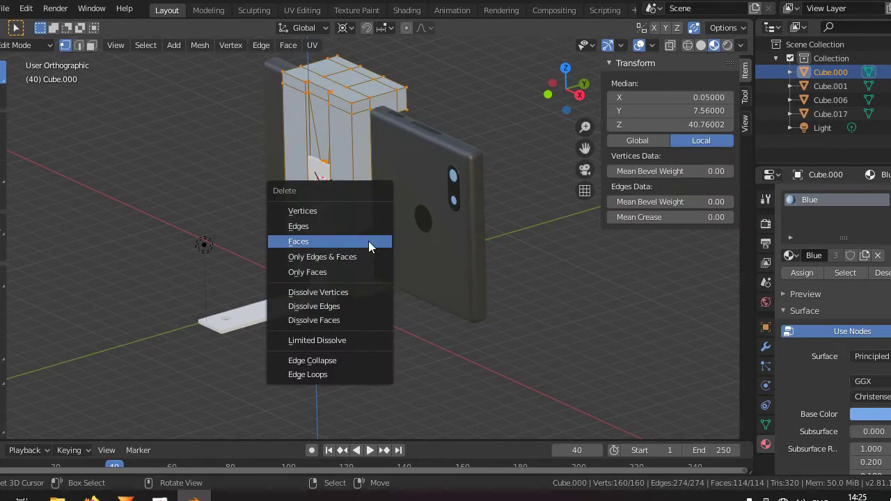
pyautogui.click(339, 339)
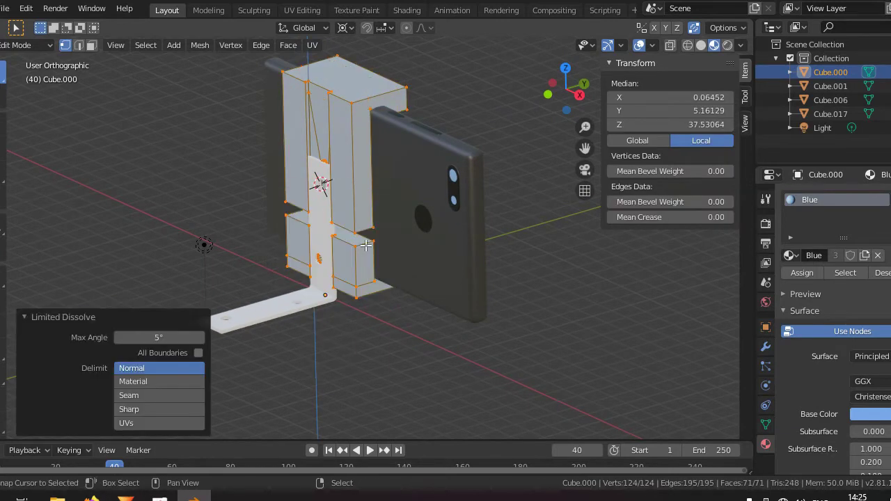
pyautogui.scroll(3, 362, 294)
pyautogui.scroll(-3, 363, 288)
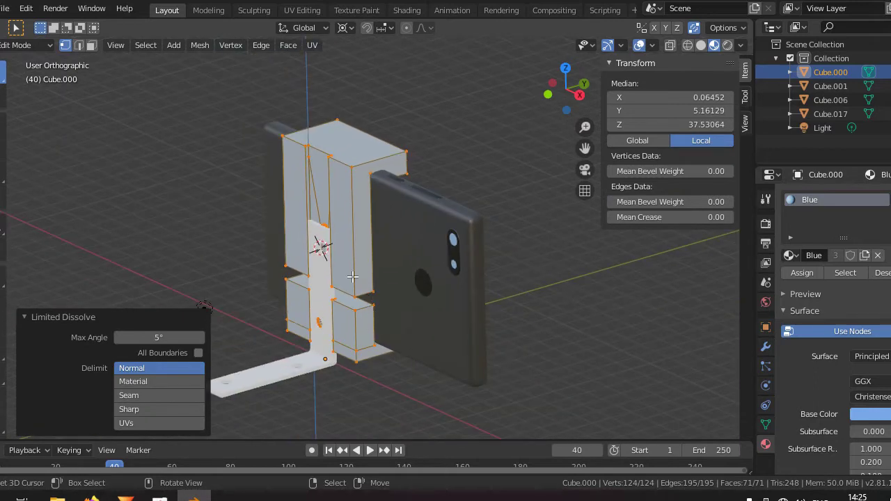
# Select a face loop on the upper clamp block.
pyautogui.keyDown('alt'); pyautogui.click(357, 263); pyautogui.keyUp('alt')
pyautogui.moveTo(355, 284); pyautogui.dragTo(318, 283, button='middle')
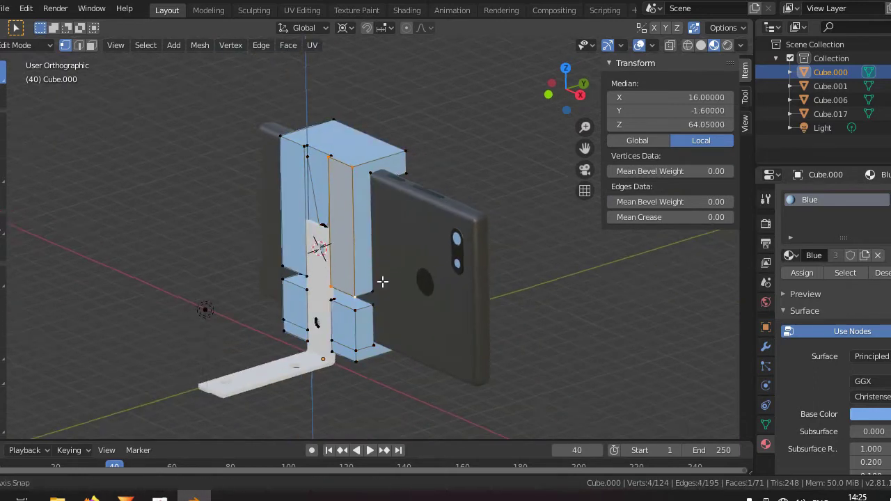
pyautogui.scroll(3, 318, 283)
# Grow the face-loop selection with Select More to cover the upper block and its oval slot.
pyautogui.scroll(-2, 324, 284)
pyautogui.press('ctrl+KP_Add')
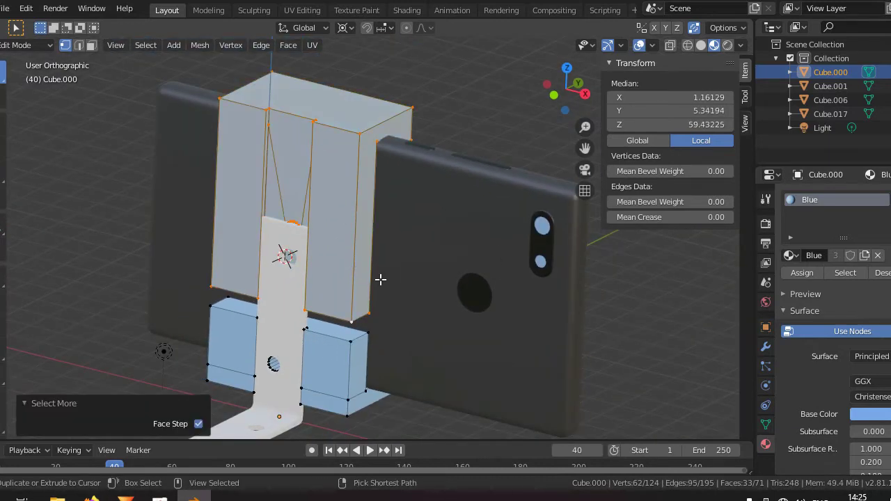
pyautogui.press('g')
pyautogui.press('Escape')
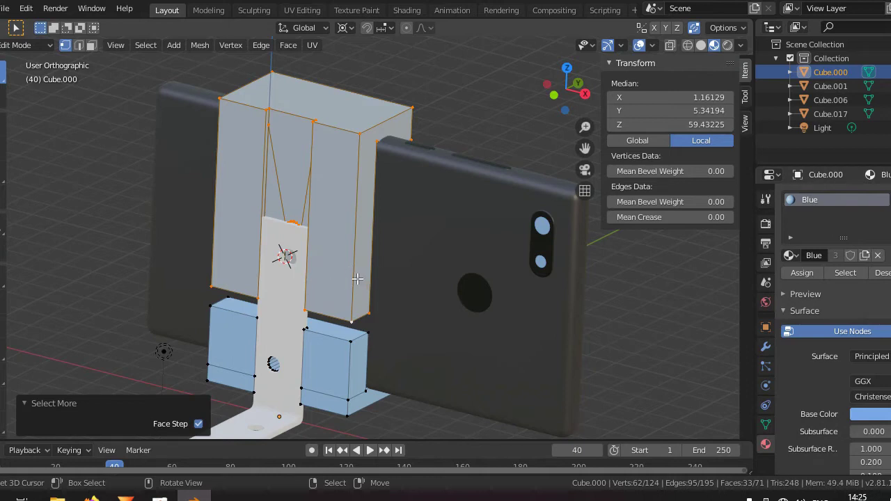
pyautogui.moveTo(382, 258); pyautogui.dragTo(332, 245, button='middle')
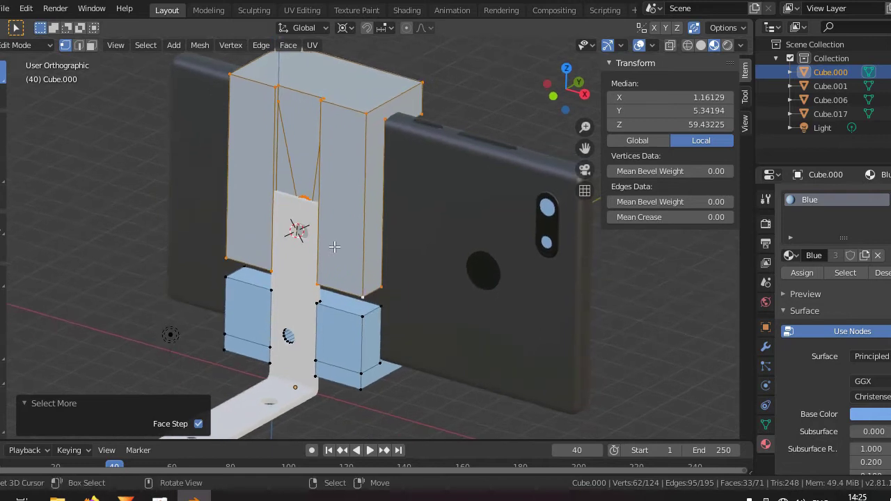
pyautogui.scroll(2, 328, 252)
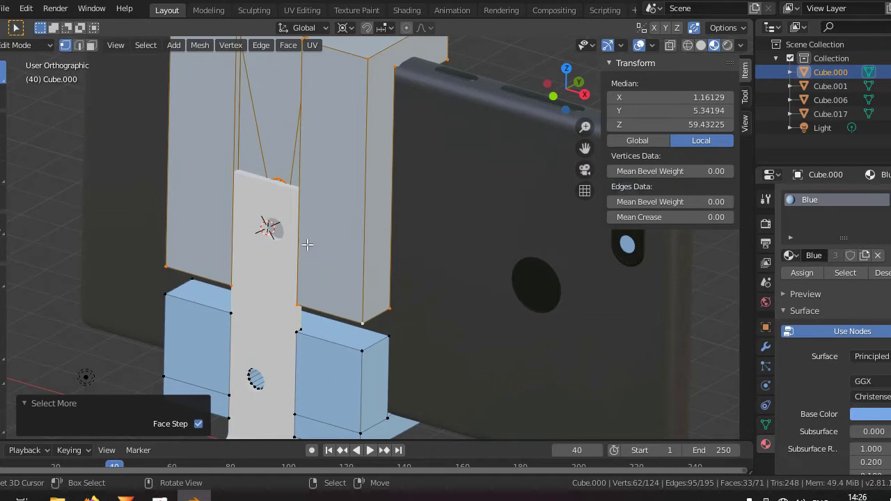
pyautogui.scroll(-2, 353, 254)
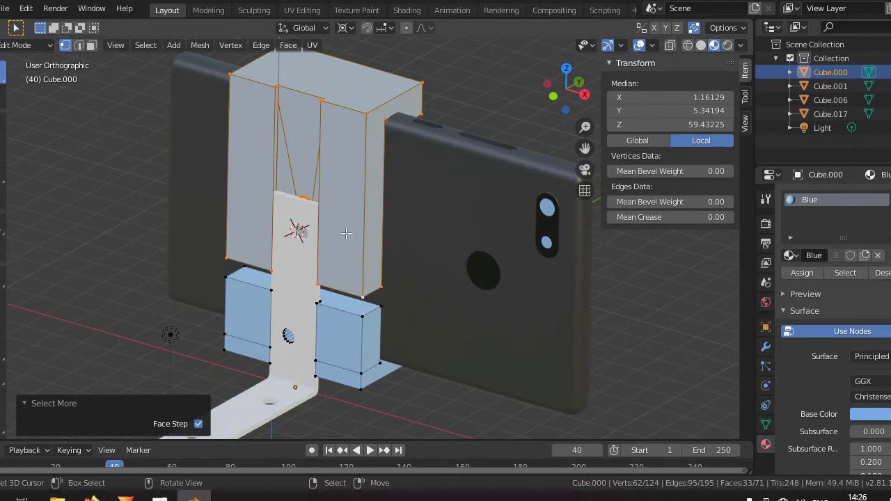
# Join two bottom corners of the upper block with an edge and duplicate it 4 units up.
pyautogui.hotkey('alt', 'z')
pyautogui.scroll(2, 327, 251)
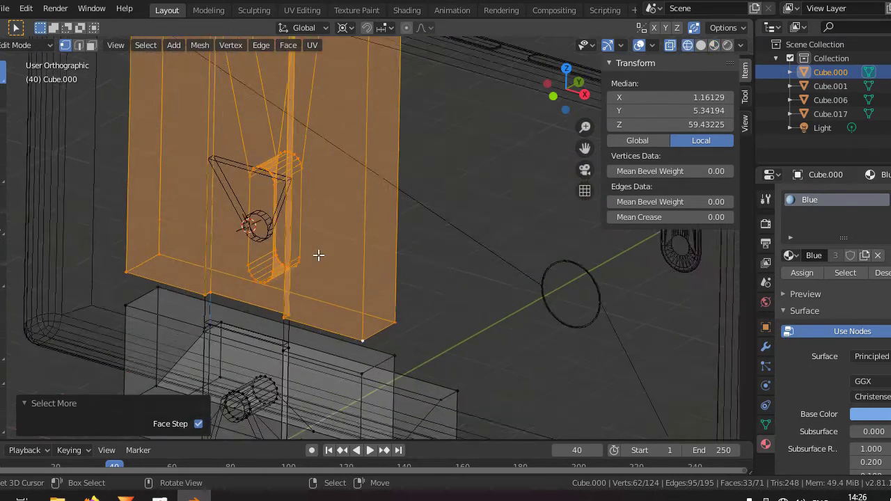
pyautogui.hotkey('alt', 'z')
pyautogui.click(361, 322)
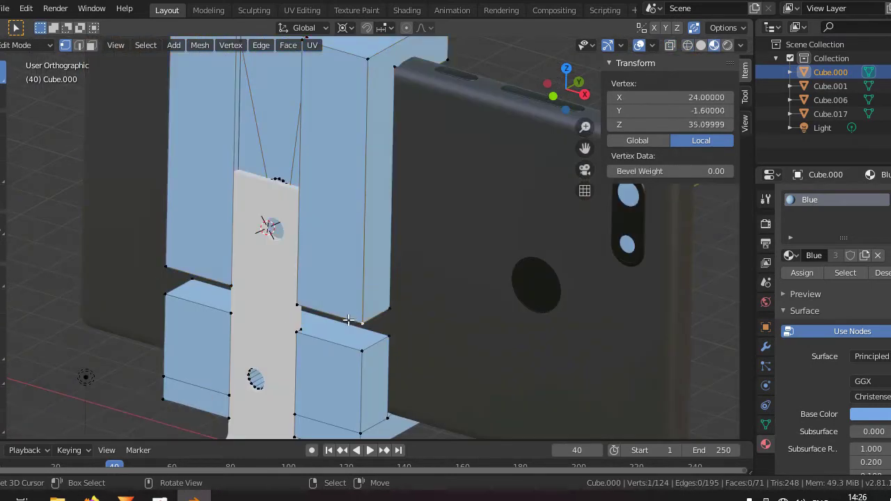
pyautogui.keyDown('shift'); pyautogui.click(165, 266); pyautogui.keyUp('shift')
pyautogui.press('f')
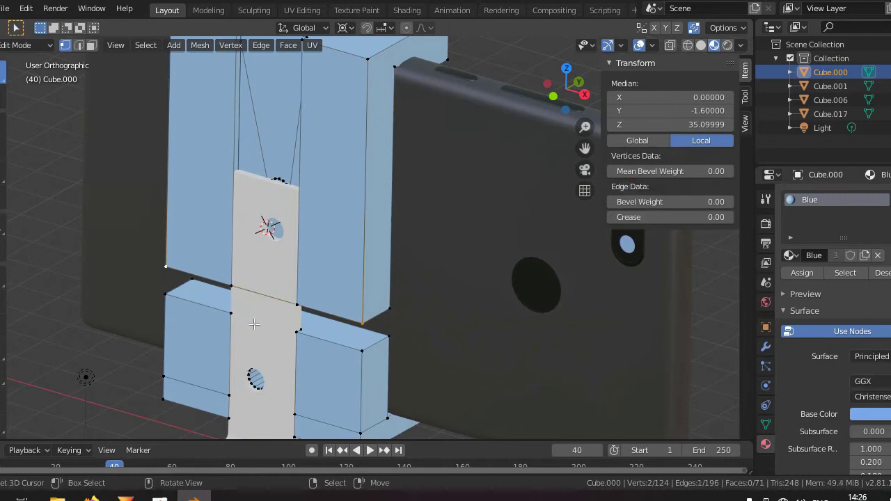
pyautogui.hotkey('shift', 'd')
pyautogui.write('gz4')
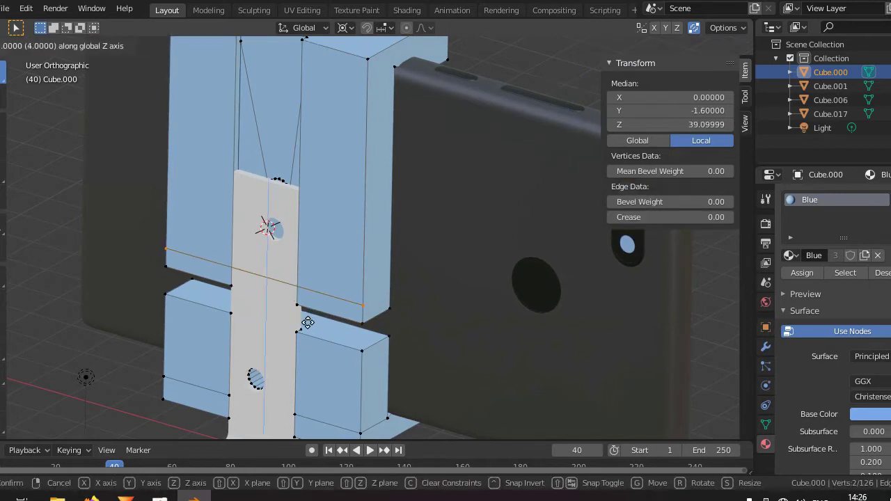
pyautogui.press('Return')
# In side view, extrude the profile 17 up, 4 back, 3 down and 4 back.
pyautogui.press('KP_3')
pyautogui.hotkey('shift', 'z')
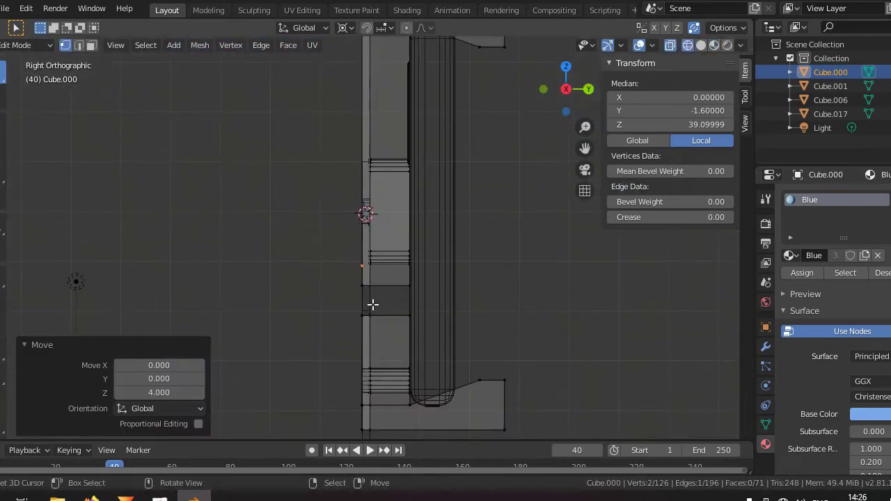
pyautogui.press('g')
pyautogui.press('ctrl')
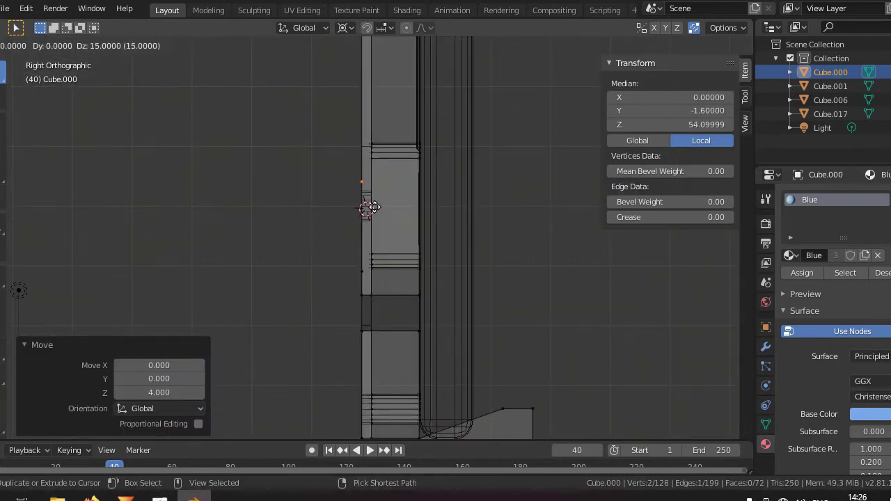
pyautogui.click(373, 205)
pyautogui.write('ey-4')
pyautogui.press('Return')
pyautogui.press('e')
pyautogui.press('z')
pyautogui.press('ctrl')
pyautogui.click(374, 226)
pyautogui.write('ey-4')
pyautogui.press('Return')
# Finish the notched profile by extruding 2 up, 5 back and 17 down.
pyautogui.press('e')
pyautogui.press('ctrl')
pyautogui.click(352, 212)
pyautogui.write('ey-5')
pyautogui.press('Return')
pyautogui.press('e')
pyautogui.press('z')
pyautogui.press('ctrl')
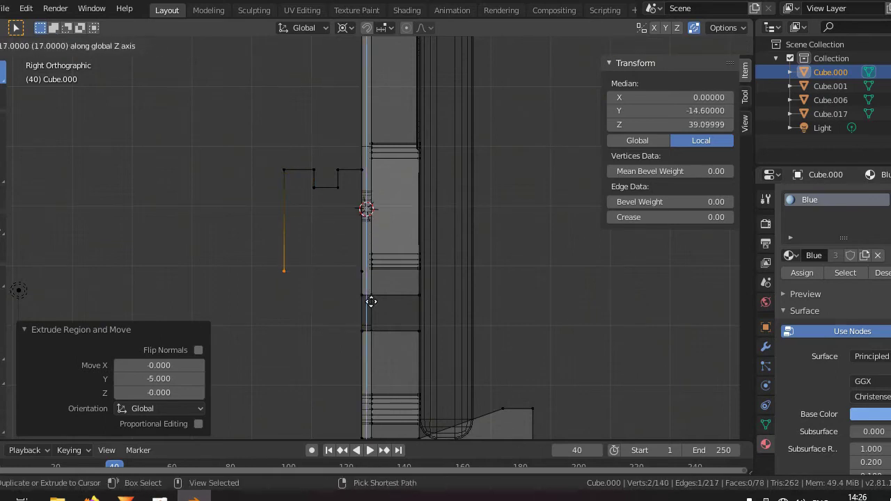
pyautogui.click(374, 285)
# Select the new notched outline face in solid view.
pyautogui.scroll(4, 365, 292)
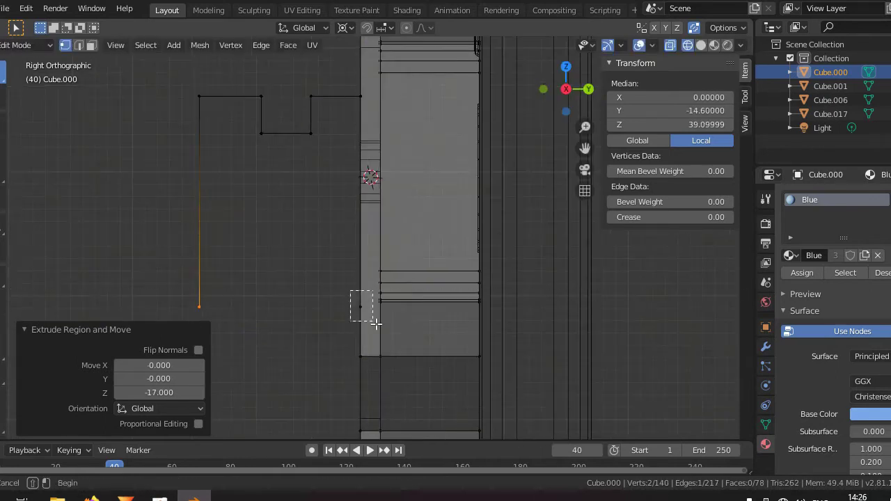
pyautogui.keyDown('shift'); pyautogui.moveTo(376, 324); pyautogui.dragTo(373, 327); pyautogui.keyUp('shift')
pyautogui.scroll(-2, 362, 310)
pyautogui.moveTo(344, 287); pyautogui.dragTo(379, 317, button='middle')
pyautogui.hotkey('alt', 'z')
pyautogui.hotkey('alt', 'z')
pyautogui.hotkey('alt', 'a')
pyautogui.keyDown('alt'); pyautogui.click(213, 182); pyautogui.keyUp('alt')
# Select the notched block and grow the selection over its whole face.
pyautogui.hotkey('alt', 'a')
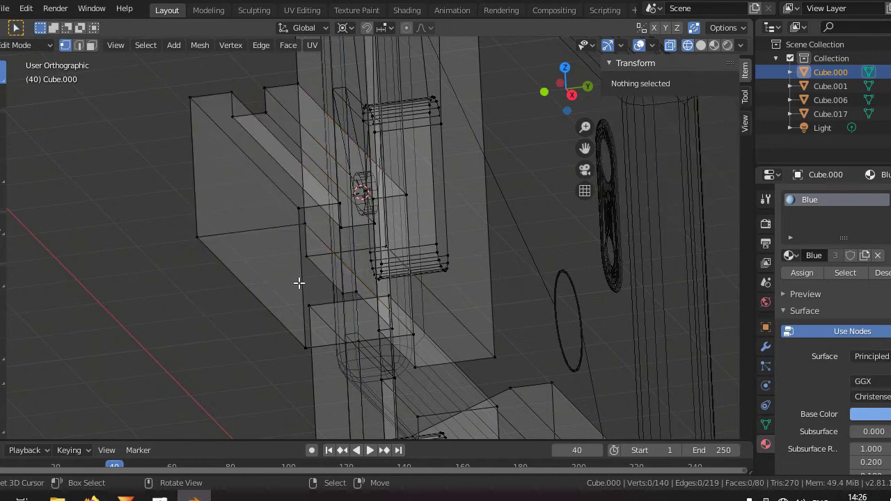
pyautogui.keyDown('alt'); pyautogui.click(298, 282); pyautogui.keyUp('alt')
pyautogui.scroll(-3, 298, 281)
pyautogui.keyDown('alt'); pyautogui.moveTo(298, 280); pyautogui.dragTo(528, 268, button='middle'); pyautogui.keyUp('alt')
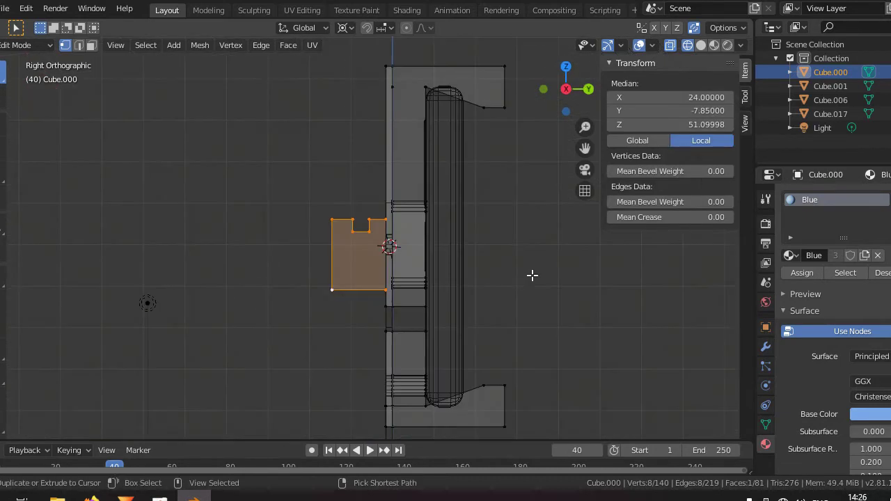
pyautogui.click(383, 311)
pyautogui.press('ctrl+KP_Add')
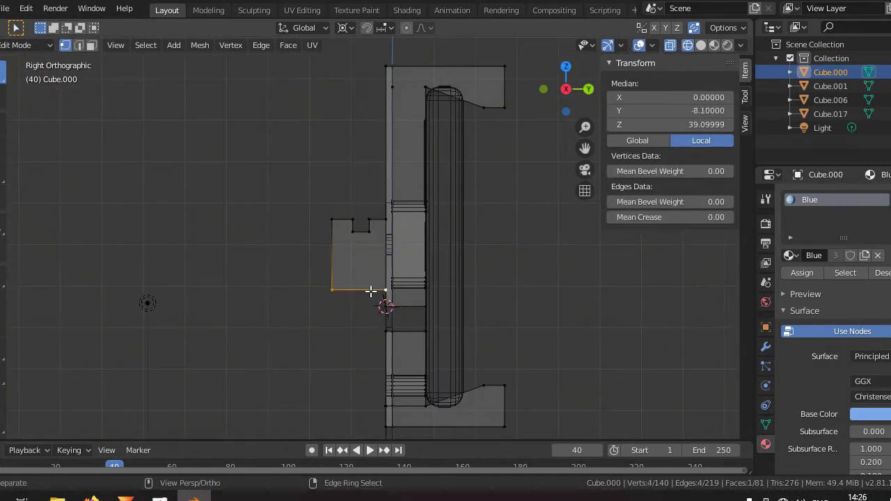
pyautogui.press('ctrl+KP_Add')
# Make a copy of the notched block flipped with S Z -1 and lower it along Z.
pyautogui.keyDown('shift'); pyautogui.moveTo(374, 302); pyautogui.dragTo(435, 255, button='middle'); pyautogui.keyUp('shift')
pyautogui.write('s')
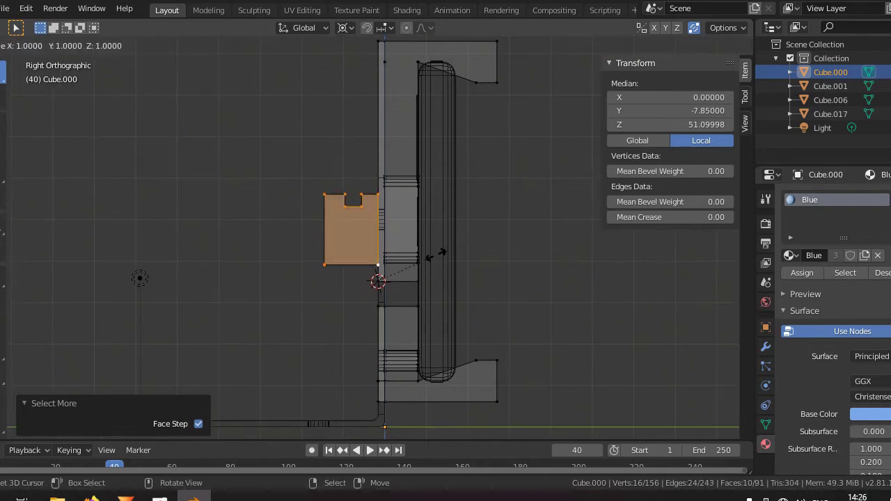
pyautogui.write('z-1')
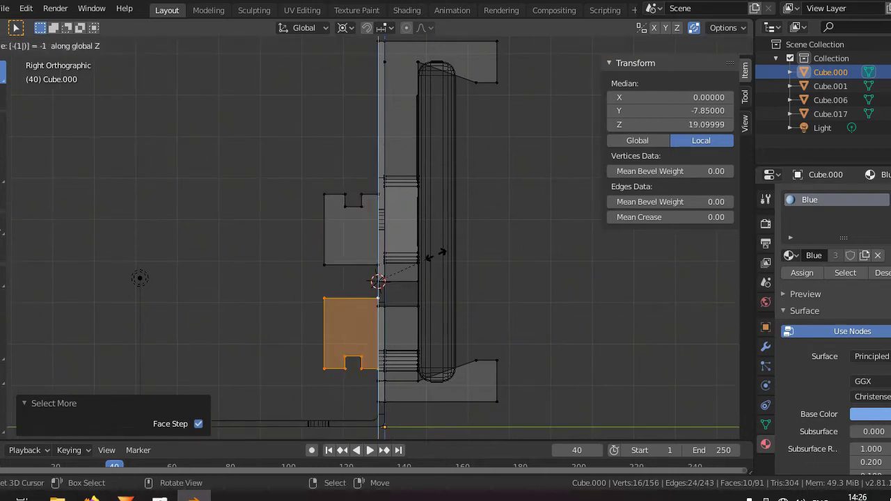
pyautogui.press('Return')
pyautogui.scroll(3, 438, 297)
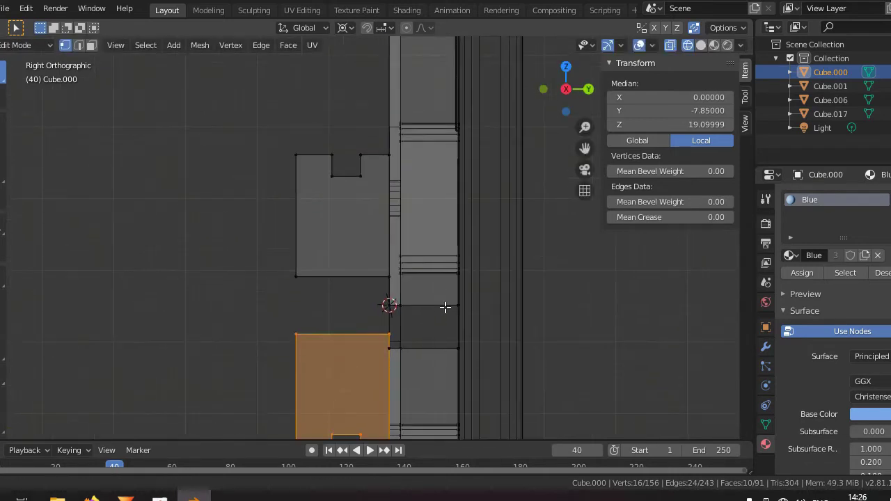
pyautogui.keyDown('shift'); pyautogui.moveTo(446, 272); pyautogui.dragTo(428, 216, button='middle'); pyautogui.keyUp('shift')
pyautogui.press('g')
pyautogui.press('y')
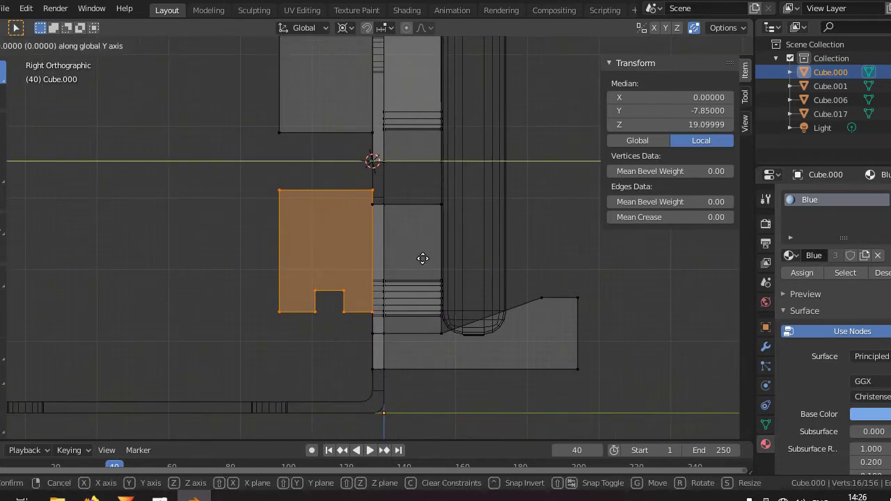
pyautogui.press('Escape')
pyautogui.write('z-2')
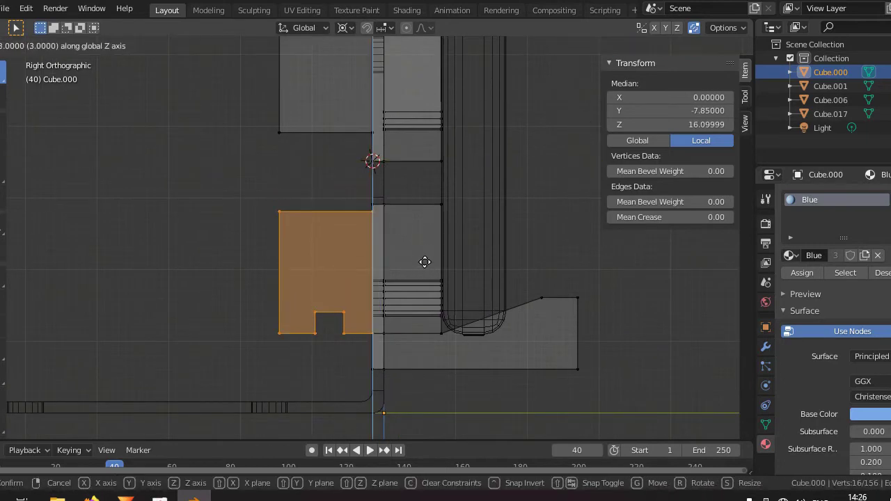
pyautogui.press('Return')
pyautogui.scroll(-4, 376, 256)
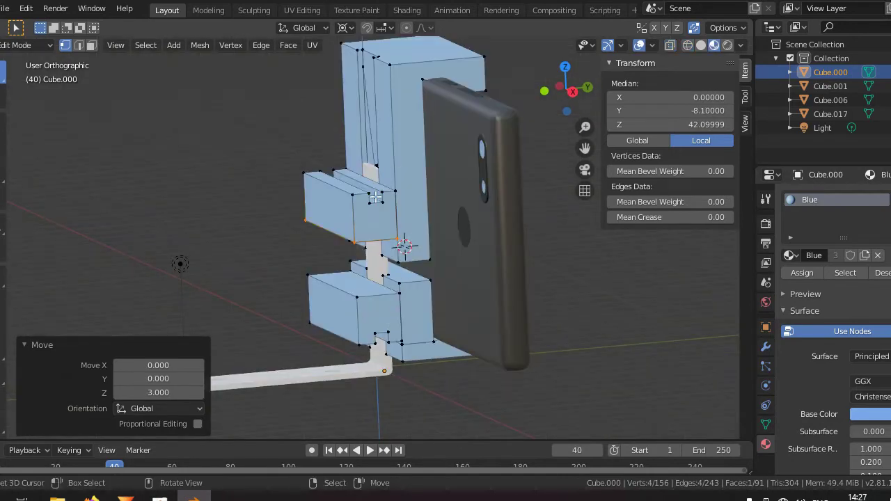
# In X-ray, select the oval slot's edge ring and delete its vertices.
pyautogui.click(350, 197)
pyautogui.press('KP_1')
pyautogui.scroll(3, 291, 214)
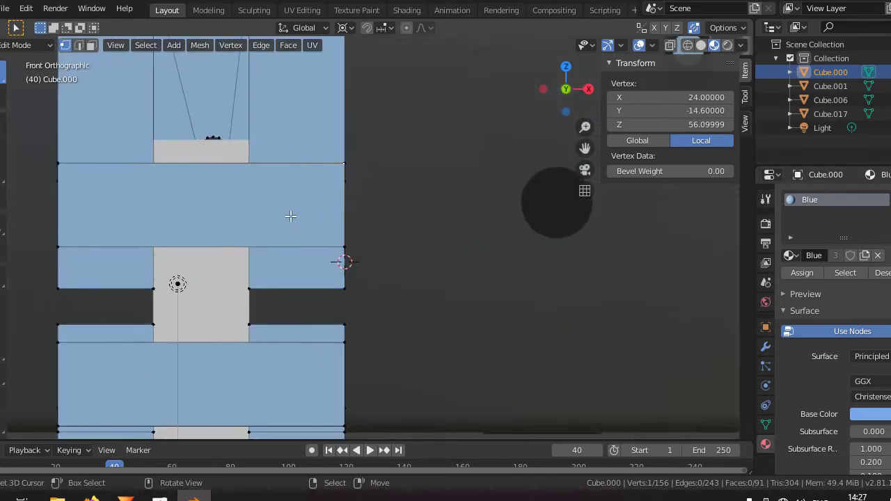
pyautogui.hotkey('shift', 'z')
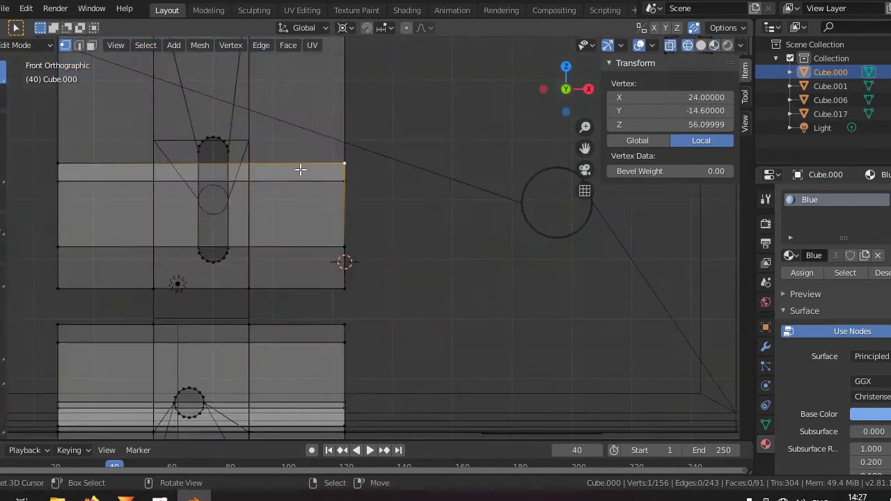
pyautogui.moveTo(302, 169)
pyautogui.mouseDown(button='middle')
pyautogui.moveTo(294, 215)
pyautogui.moveTo(264, 204)
pyautogui.mouseUp(button='middle')
pyautogui.keyDown('ctrl'); pyautogui.keyDown('alt'); pyautogui.click(264, 170); pyautogui.keyUp('alt'); pyautogui.keyUp('ctrl')
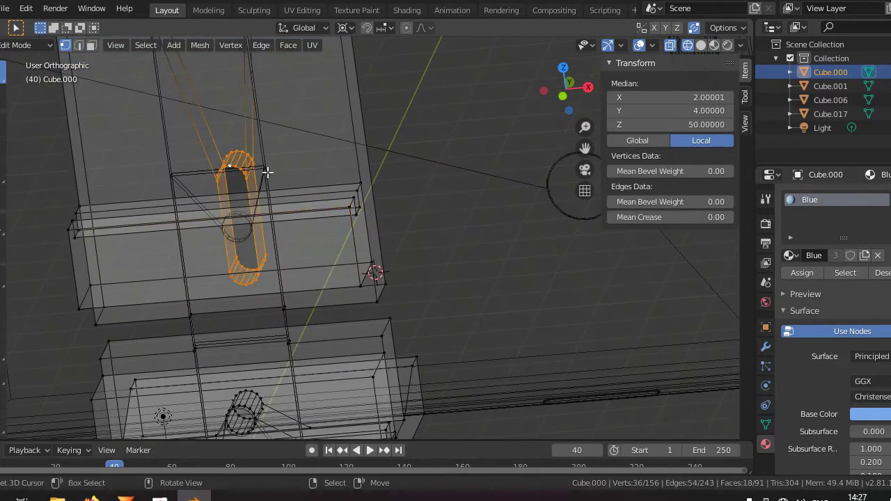
pyautogui.press('x')
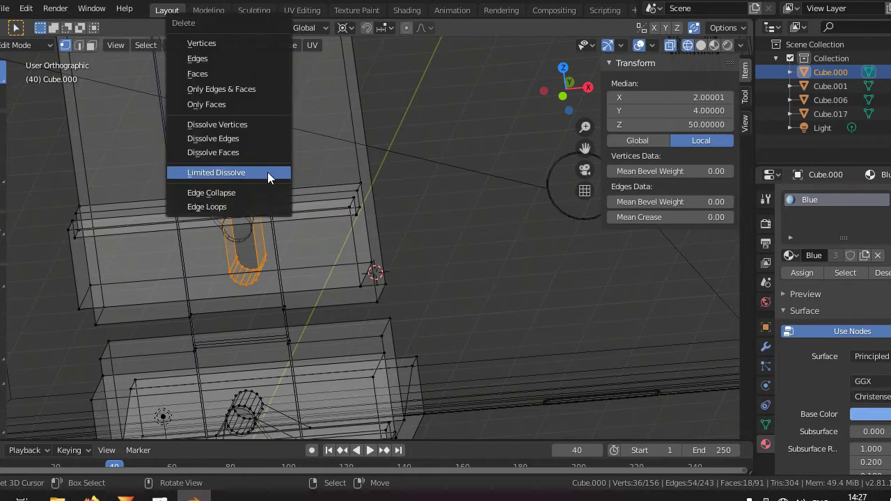
pyautogui.click(223, 46)
# Fill a face between the edge loops around the first opening.
pyautogui.keyDown('alt'); pyautogui.click(223, 296); pyautogui.keyUp('alt')
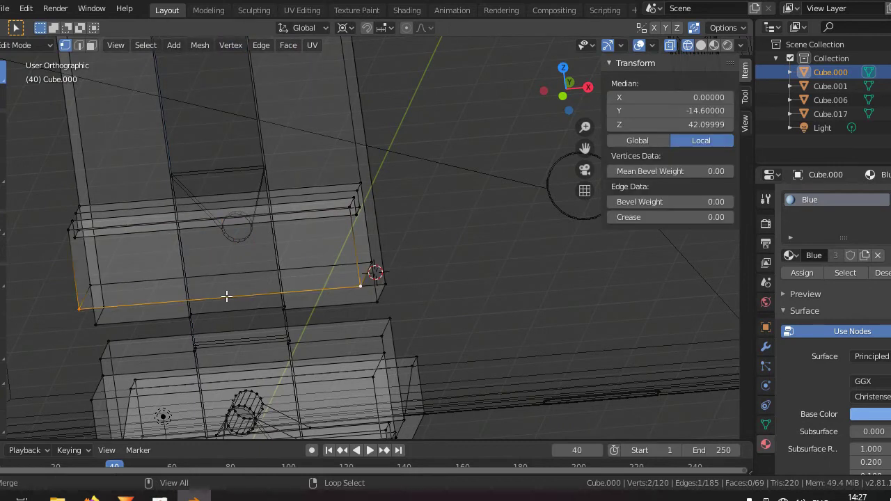
pyautogui.moveTo(226, 296); pyautogui.dragTo(102, 179, button='middle')
pyautogui.keyDown('alt'); pyautogui.keyDown('shift'); pyautogui.click(153, 201); pyautogui.keyUp('shift'); pyautogui.keyUp('alt')
pyautogui.scroll(-3, 286, 270)
pyautogui.hotkey('alt', 'a')
pyautogui.keyDown('alt'); pyautogui.click(369, 283); pyautogui.keyUp('alt')
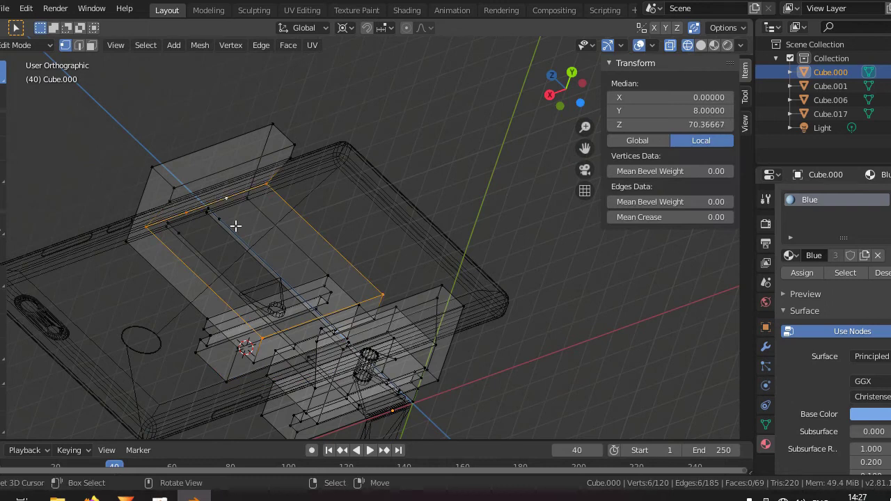
pyautogui.press('f')
# Fill the remaining opening with a face between its two opposite edges.
pyautogui.moveTo(235, 224); pyautogui.dragTo(342, 205, button='middle')
pyautogui.scroll(3, 342, 206)
pyautogui.hotkey('alt', 'z')
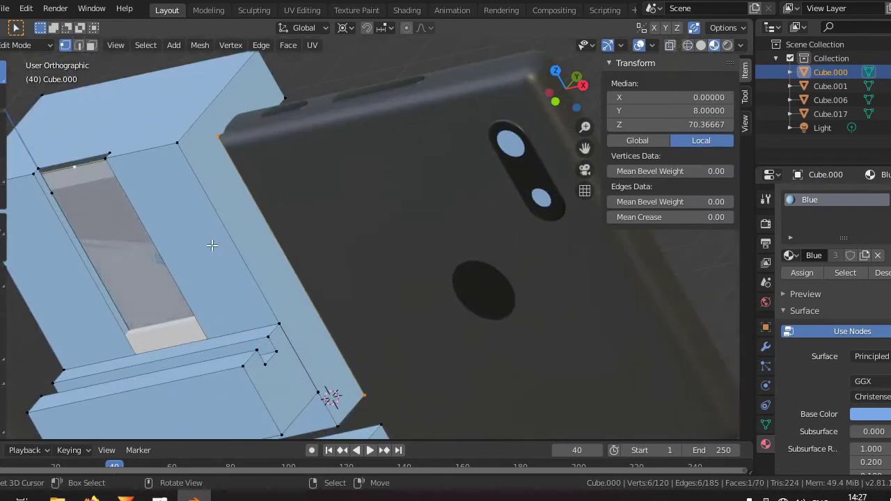
pyautogui.hotkey('alt', 'a')
pyautogui.keyDown('alt'); pyautogui.click(150, 246); pyautogui.keyUp('alt')
pyautogui.hotkey('alt', 'z')
pyautogui.scroll(-3, 150, 245)
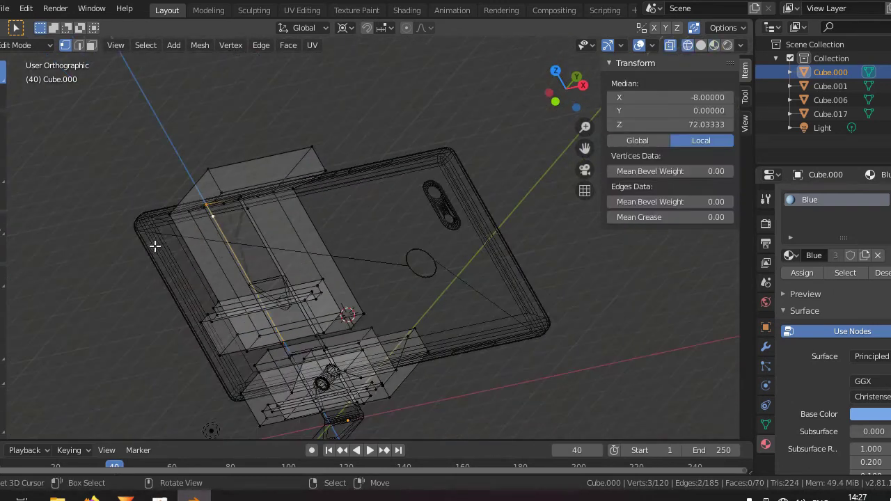
pyautogui.moveTo(159, 243); pyautogui.dragTo(279, 237, button='middle')
pyautogui.scroll(2, 279, 238)
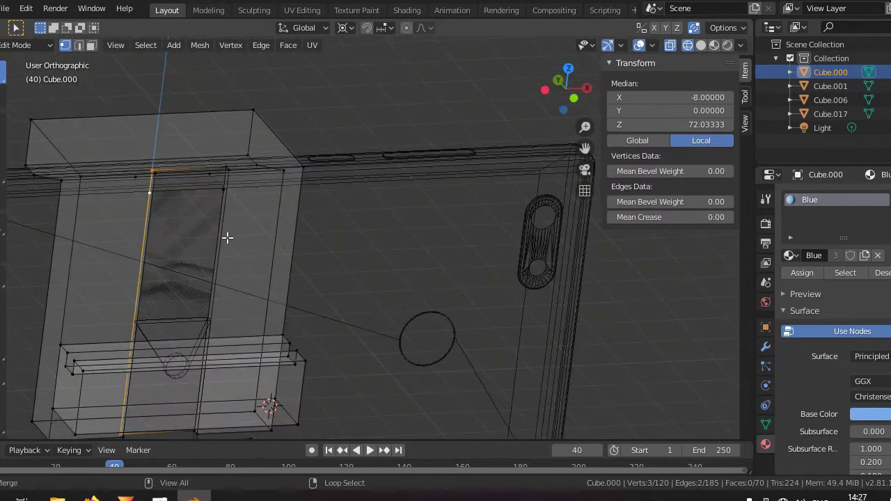
pyautogui.keyDown('alt'); pyautogui.keyDown('shift'); pyautogui.click(204, 236); pyautogui.keyUp('shift'); pyautogui.keyUp('alt')
pyautogui.moveTo(205, 237); pyautogui.dragTo(262, 219, button='middle')
pyautogui.press('f')
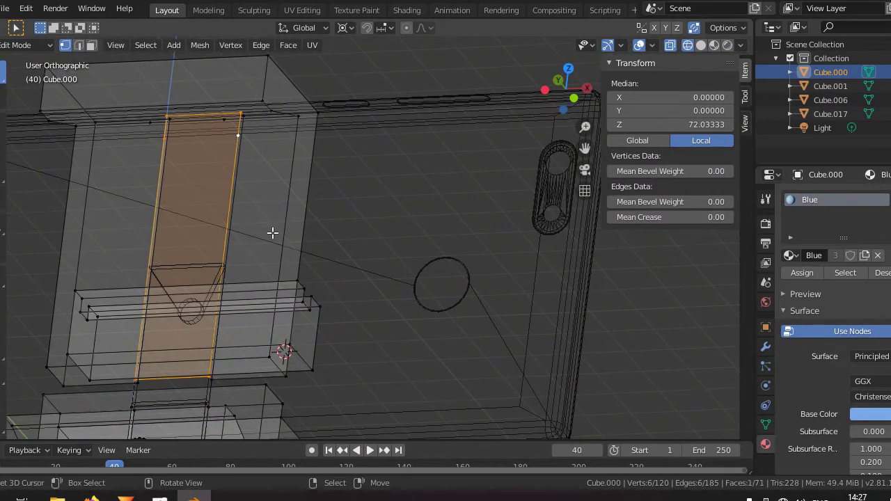
# Limited-dissolve the whole mesh at 5°, leaving 116 vertices and 71 faces.
pyautogui.press('a')
pyautogui.press('x')
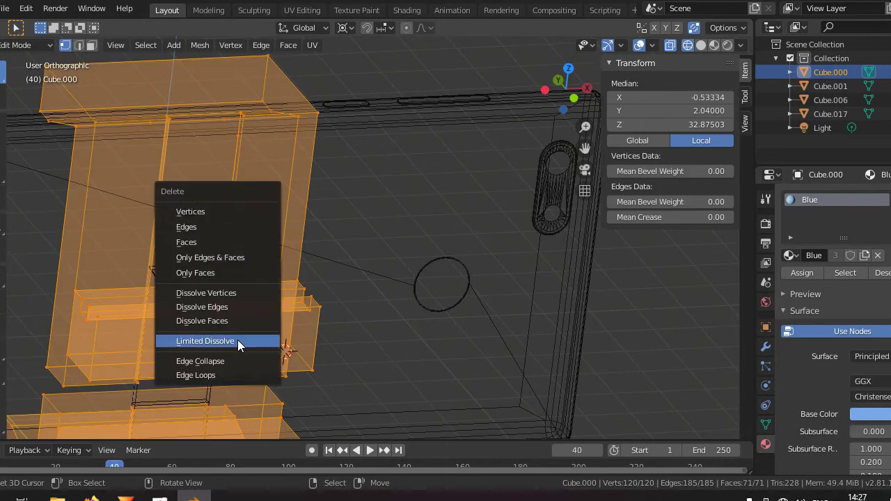
pyautogui.click(237, 339)
pyautogui.moveTo(249, 326); pyautogui.dragTo(263, 317, button='middle')
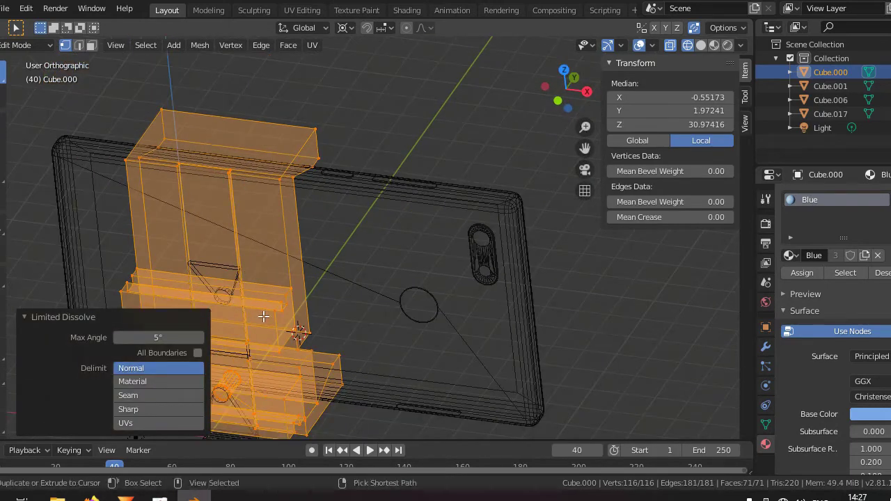
# Select a single corner vertex of the clamp block in front view.
pyautogui.click(267, 314)
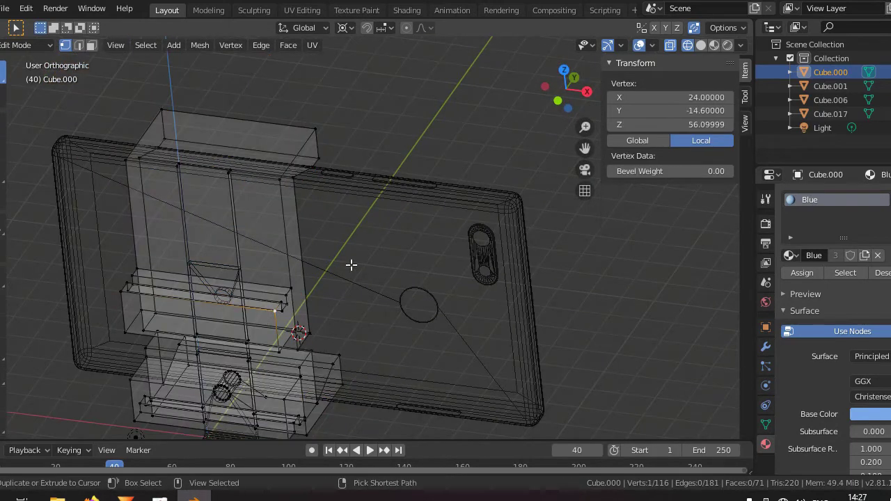
pyautogui.press('ctrl+KP_Add')
pyautogui.press('KP_1')
pyautogui.hotkey('shift', 'z')
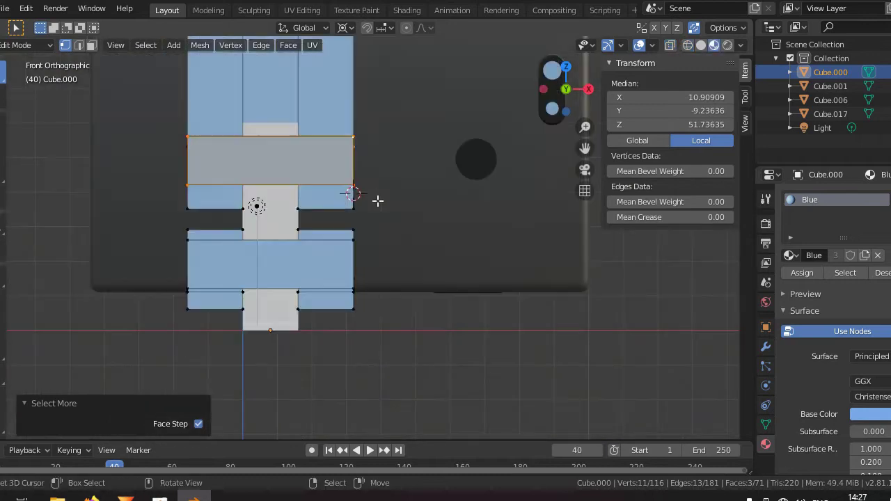
pyautogui.scroll(4, 381, 194)
pyautogui.click(303, 153)
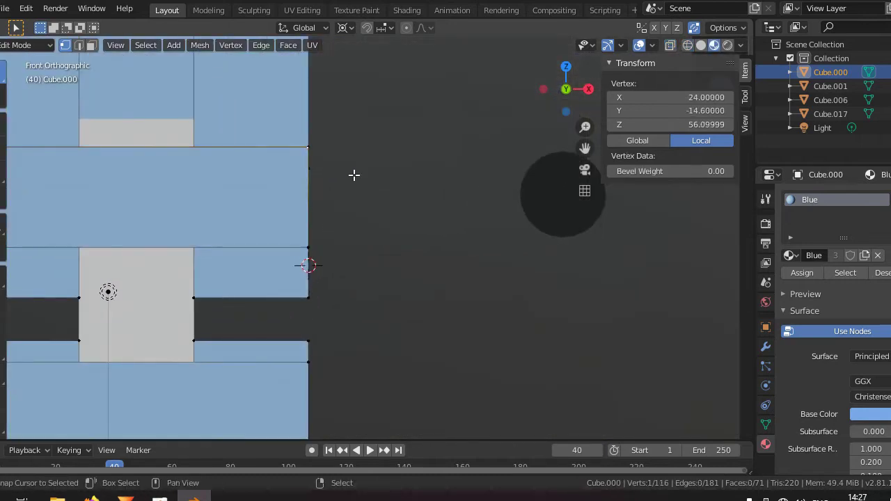
pyautogui.hotkey('shift', 'z')
pyautogui.hotkey('shift', 'z')
# Extrude a new vertex from the corner and snap the 3D cursor to it as the spin centre.
pyautogui.press('e')
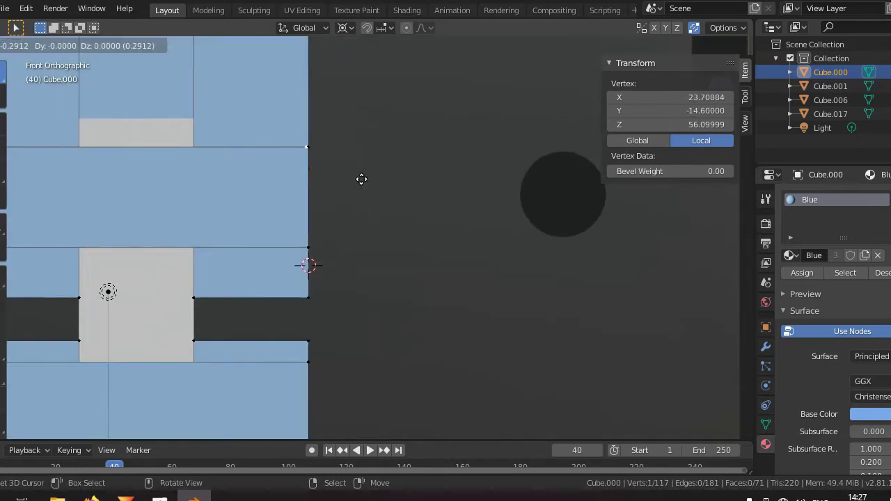
pyautogui.hotkey('shift', 's')
pyautogui.press('2')
pyautogui.press('g')
pyautogui.click(327, 230)
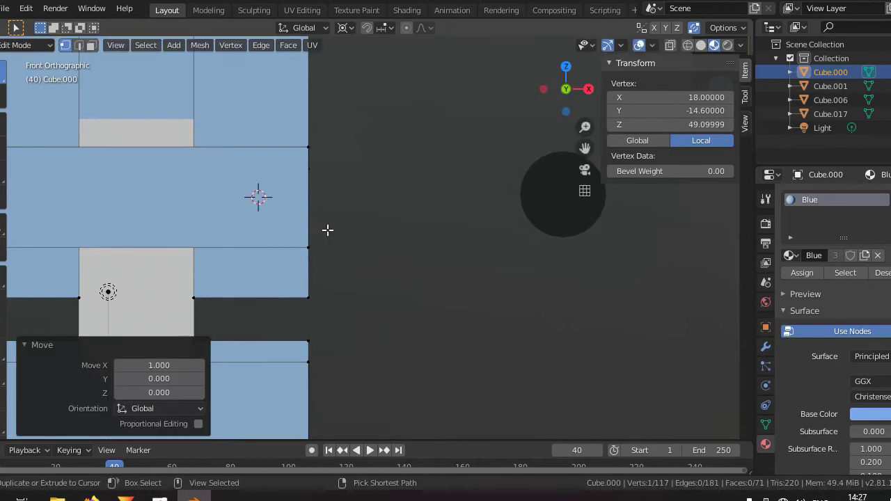
# Spin the vertex into a full circle around the cursor and select the ring.
pyautogui.hotkey('shift', 'alt', 'r')
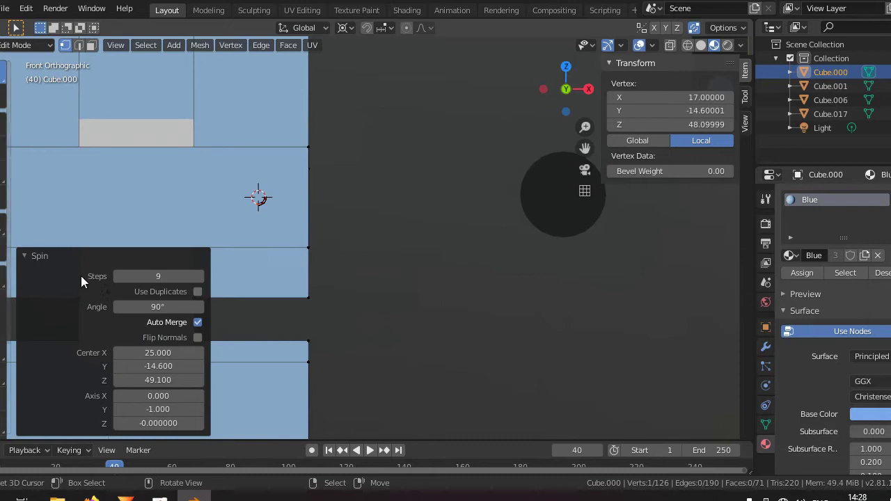
pyautogui.click(118, 276)
pyautogui.click(119, 276)
pyautogui.click(119, 276)
pyautogui.click(118, 276)
pyautogui.click(119, 276)
pyautogui.click(118, 276)
pyautogui.scroll(4, 282, 237)
pyautogui.keyDown('shift'); pyautogui.moveTo(247, 216); pyautogui.dragTo(324, 222, button='middle'); pyautogui.keyUp('shift')
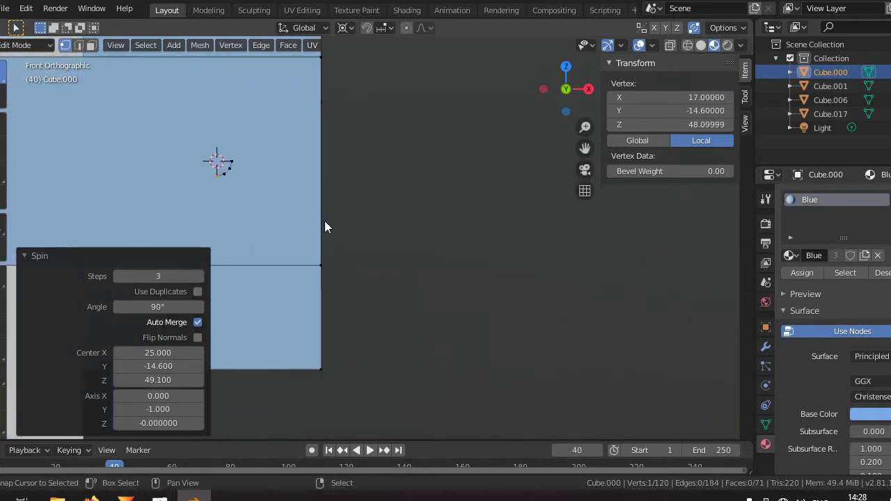
pyautogui.hotkey('shift', 'r')
pyautogui.hotkey('shift', 'r')
pyautogui.hotkey('shift', 'r')
pyautogui.press('l')
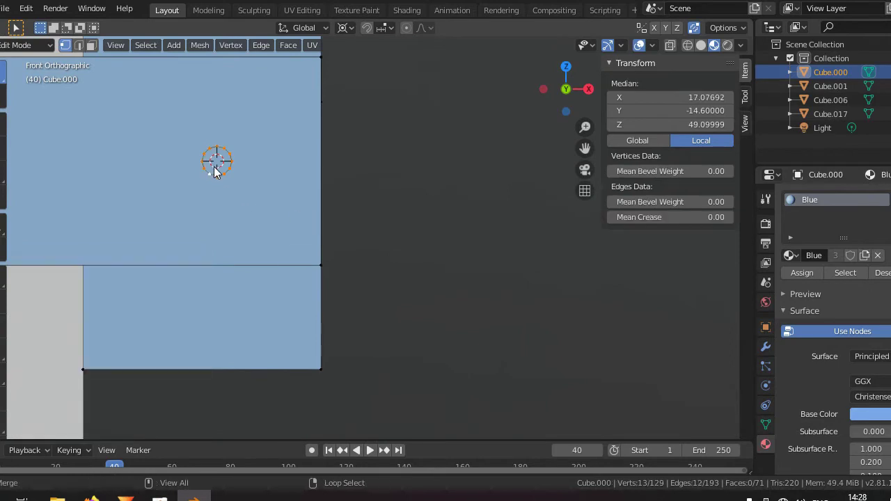
# Duplicate the circle and mirror the copy with scale X -1, then select both circles.
pyautogui.scroll(-6, 248, 220)
pyautogui.press('Tab')
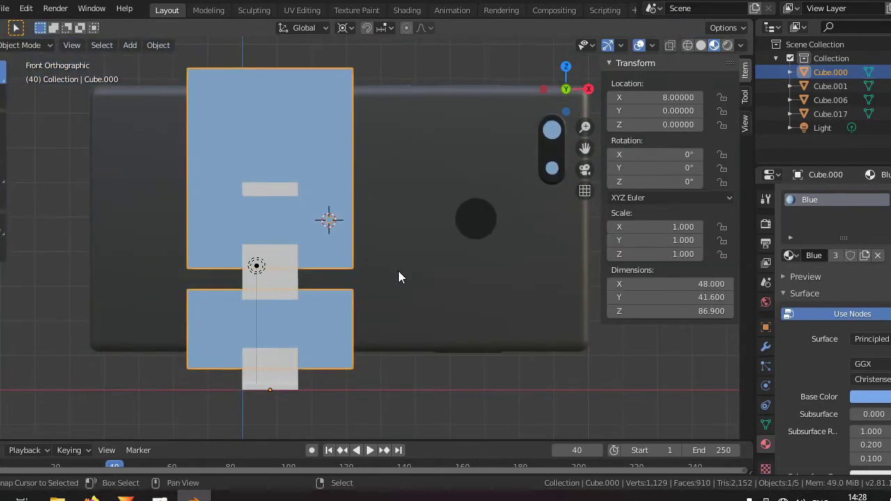
pyautogui.press('Tab')
pyautogui.scroll(4, 351, 246)
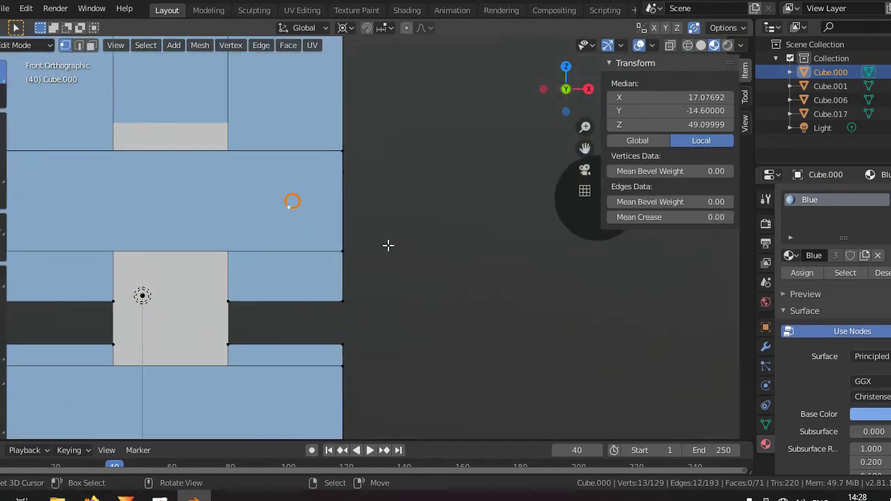
pyautogui.hotkey('shift', 'd')
pyautogui.write('sx-1')
pyautogui.press('Return')
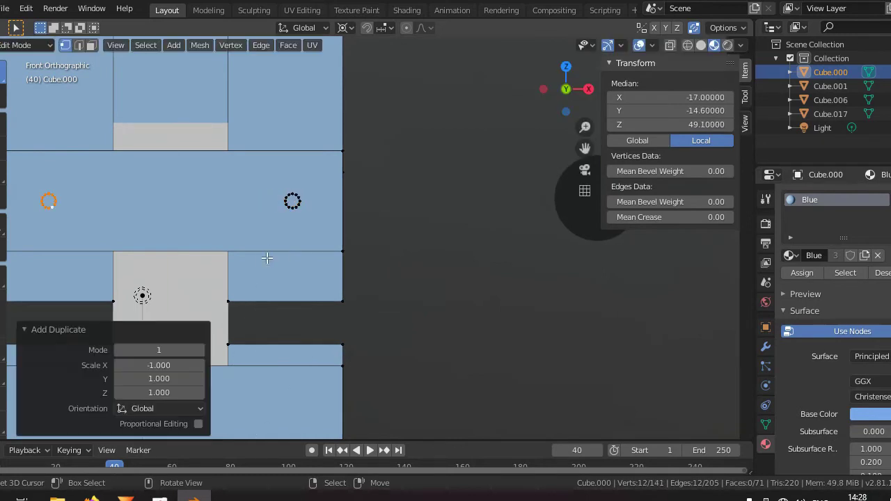
pyautogui.press('l')
# Shift both circles 4 units sideways and extrude them along Y into rods.
pyautogui.press('KP_3')
pyautogui.keyDown('ctrl'); pyautogui.scroll(4, 425, 241); pyautogui.keyUp('ctrl')
pyautogui.press('g')
pyautogui.click(334, 257)
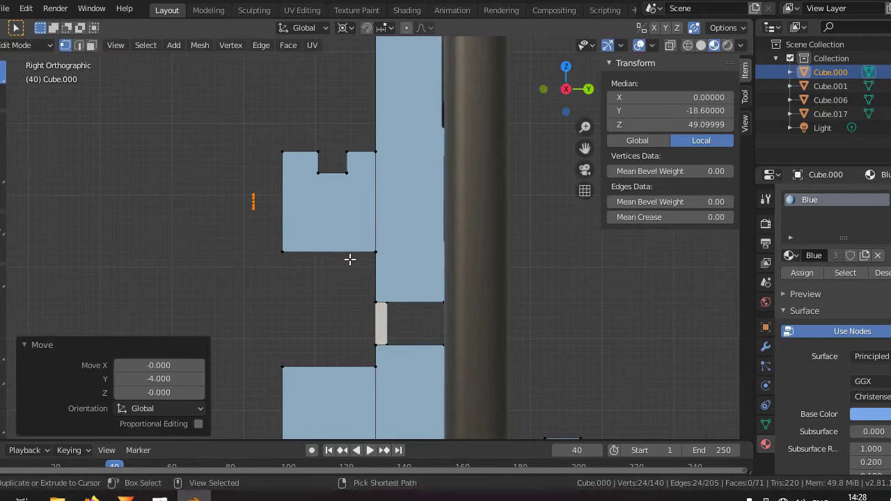
pyautogui.press('e')
pyautogui.press('y')
pyautogui.click(567, 263)
pyautogui.hotkey('shift', 'z')
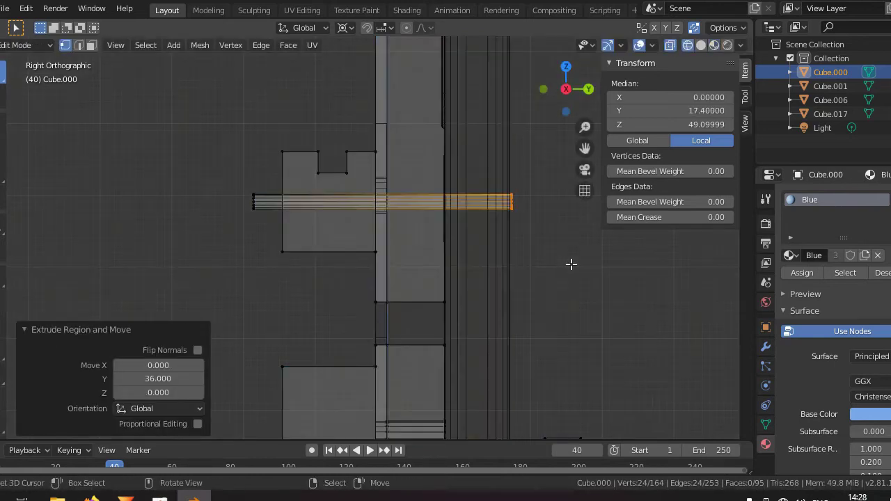
pyautogui.press('ctrl+KP_Add')
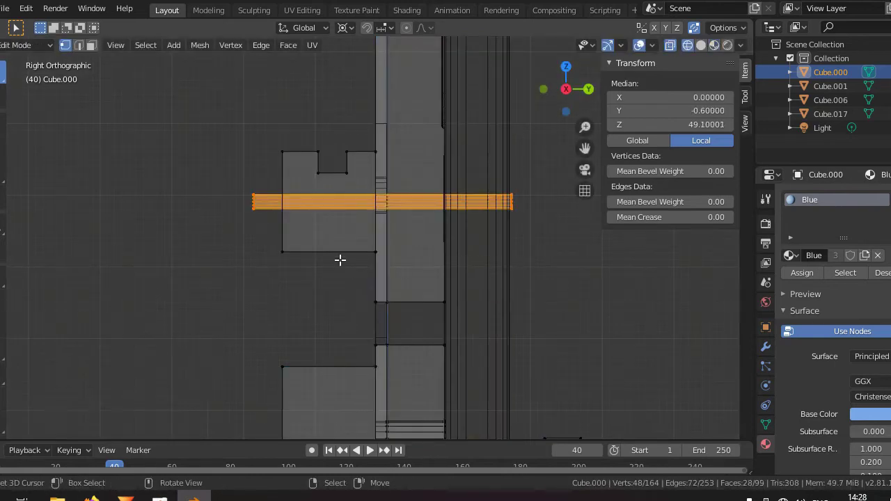
# Try Face > Intersect (Boolean) on the rods and clamp mesh, then undo it.
pyautogui.hotkey('ctrl', 'f')
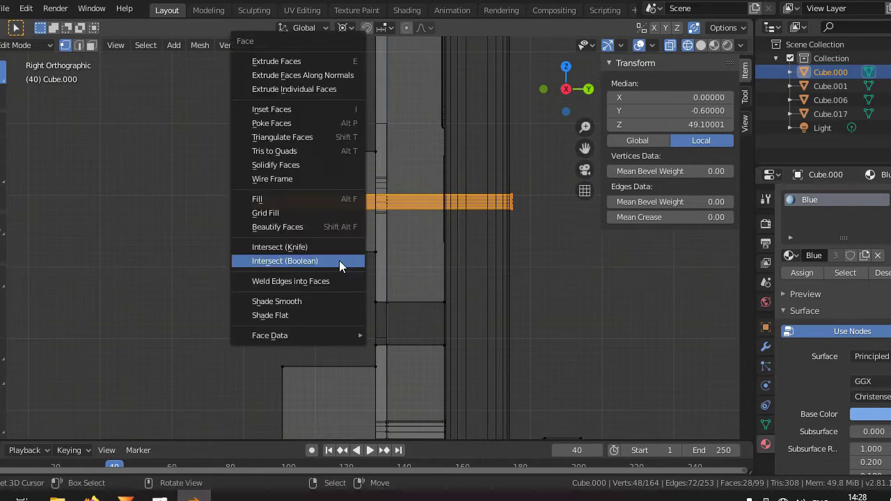
pyautogui.click(339, 261)
pyautogui.moveTo(332, 230); pyautogui.dragTo(352, 268, button='middle')
pyautogui.hotkey('ctrl', 'z')
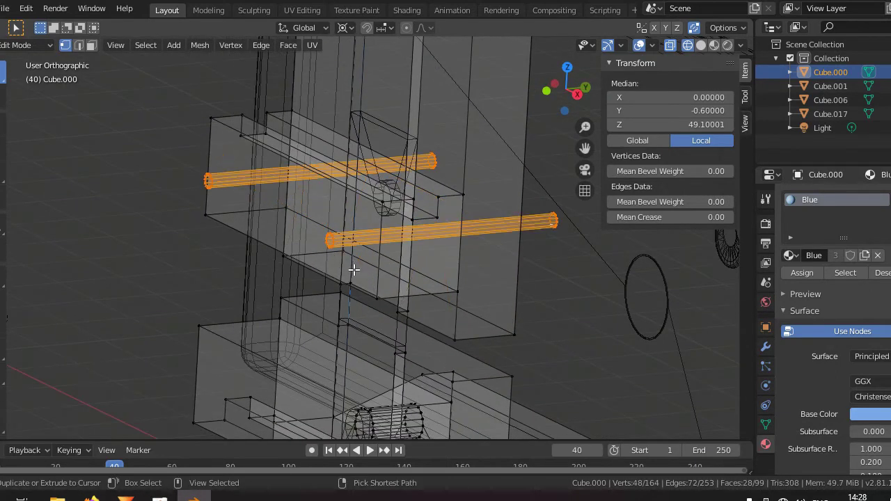
# Select the clamp block faces and check the mesh for non-manifold edges.
pyautogui.click(353, 270)
pyautogui.click(214, 210)
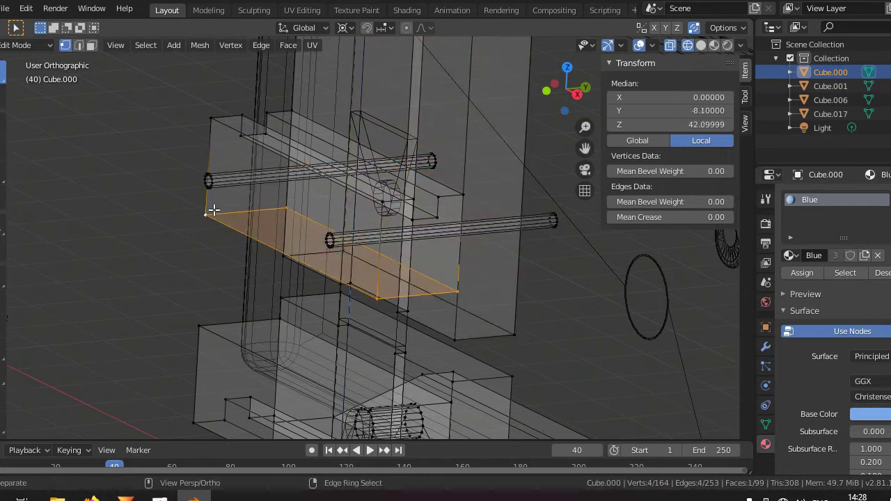
pyautogui.press('ctrl+KP_Add')
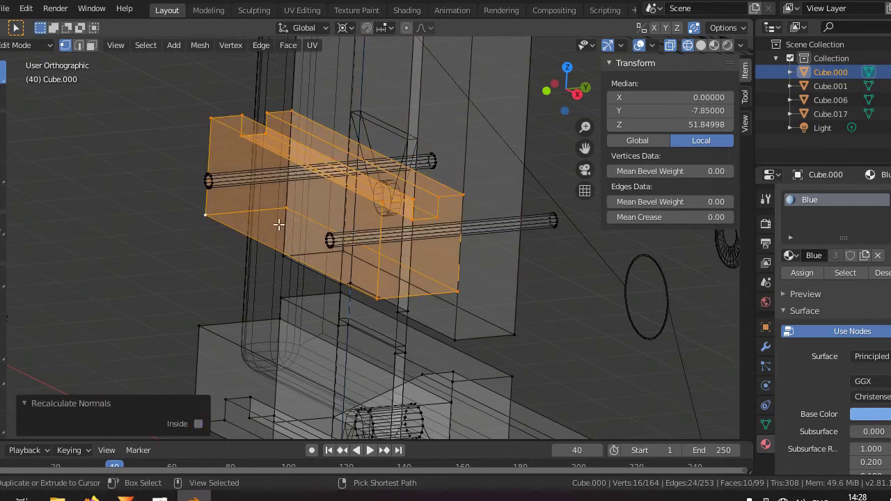
pyautogui.hotkey('alt', 'a')
pyautogui.hotkey('ctrl', 'shift', 'alt', 'm')
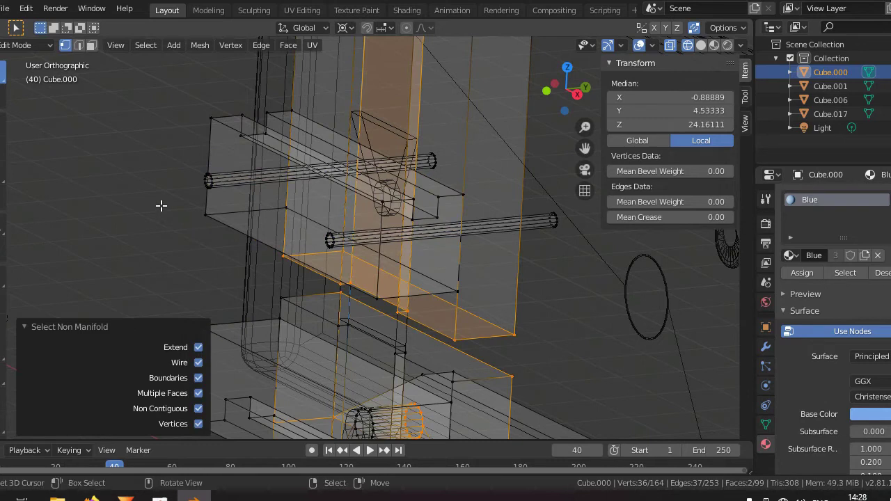
pyautogui.press('KP_Decimal')
pyautogui.hotkey('alt', 'a')
pyautogui.press('a')
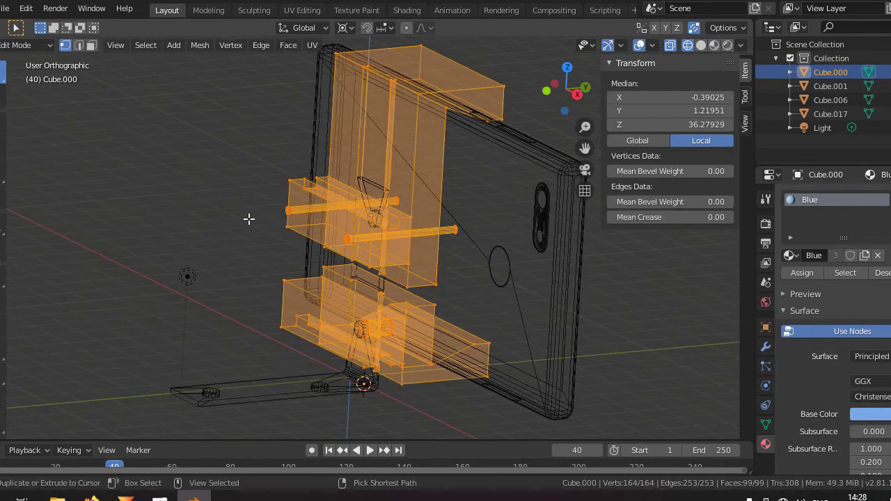
pyautogui.hotkey('alt', 'a')
pyautogui.hotkey('ctrl', 'shift', 'alt', 'm')
pyautogui.scroll(3, 341, 268)
# Select the rods and apply a boolean subtraction from the clamp block.
pyautogui.press('l')
pyautogui.press('l')
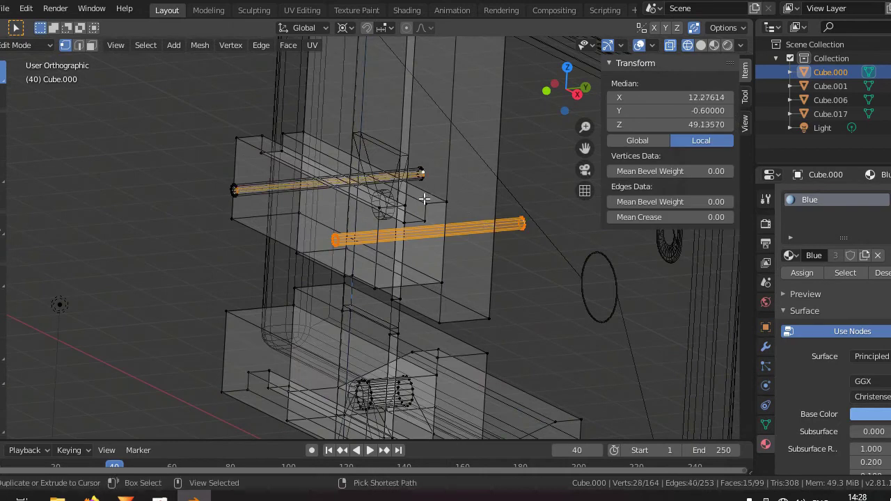
pyautogui.press('ctrl+KP_Add')
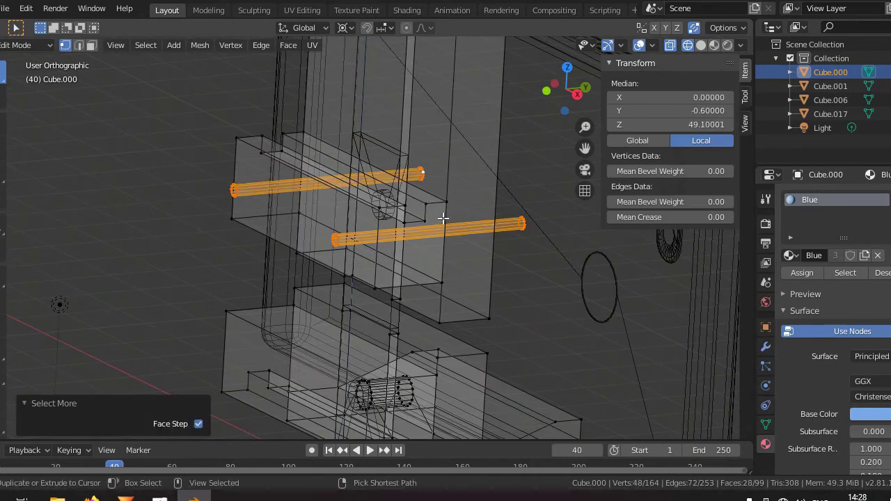
pyautogui.hotkey('ctrl', 'f')
pyautogui.click(423, 235)
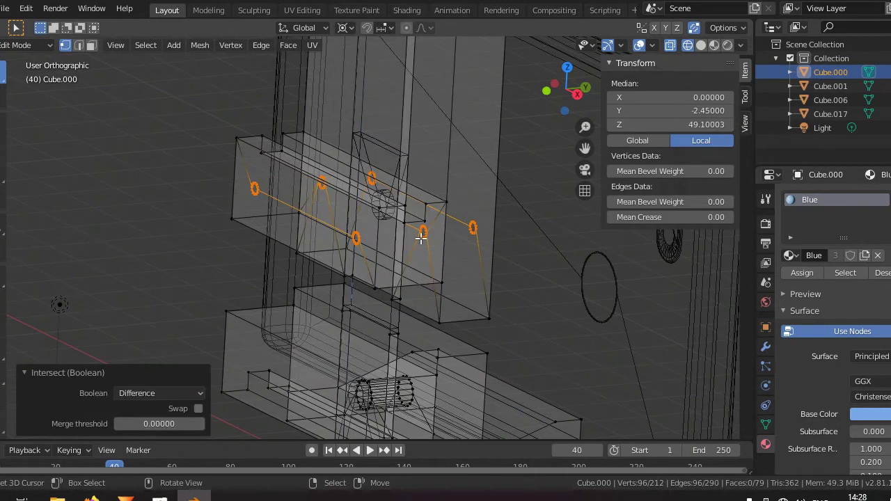
pyautogui.scroll(4, 435, 277)
pyautogui.moveTo(438, 274); pyautogui.dragTo(406, 277, button='middle')
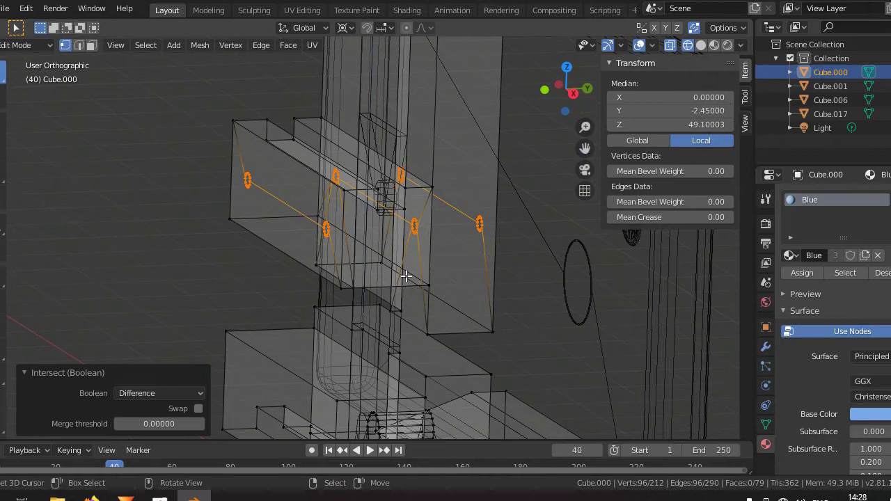
# Select the whole clamp block and view it from the right side.
pyautogui.hotkey('ctrl', 'l')
pyautogui.click(395, 278)
pyautogui.press('ctrl+KP_Add')
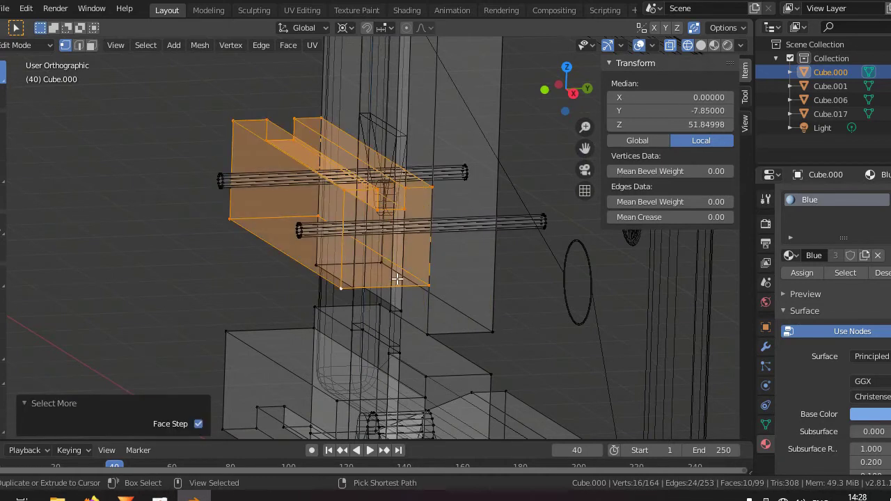
pyautogui.press('KP_3')
pyautogui.scroll(3, 453, 267)
# Confirm the block shift, then cut the rod into the clamp block with Intersect (Boolean).
pyautogui.press('g')
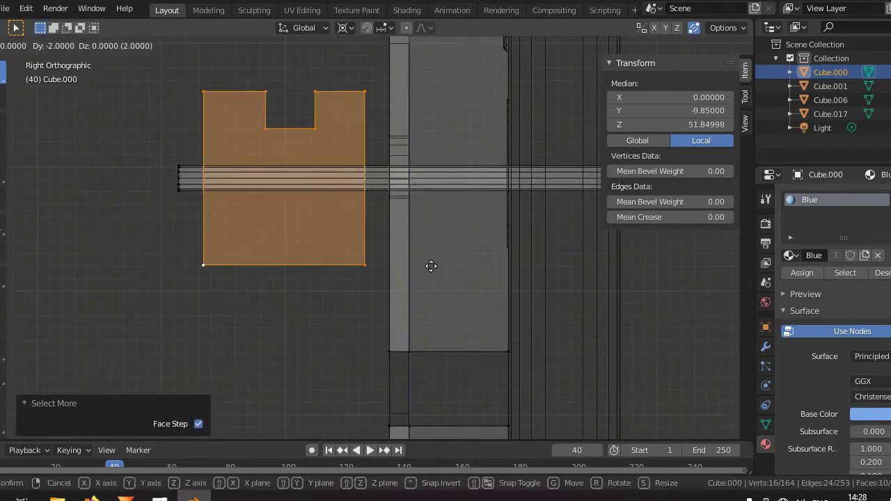
pyautogui.click(441, 266)
pyautogui.keyDown('ctrl'); pyautogui.keyDown('alt'); pyautogui.click(260, 185); pyautogui.keyUp('alt'); pyautogui.keyUp('ctrl')
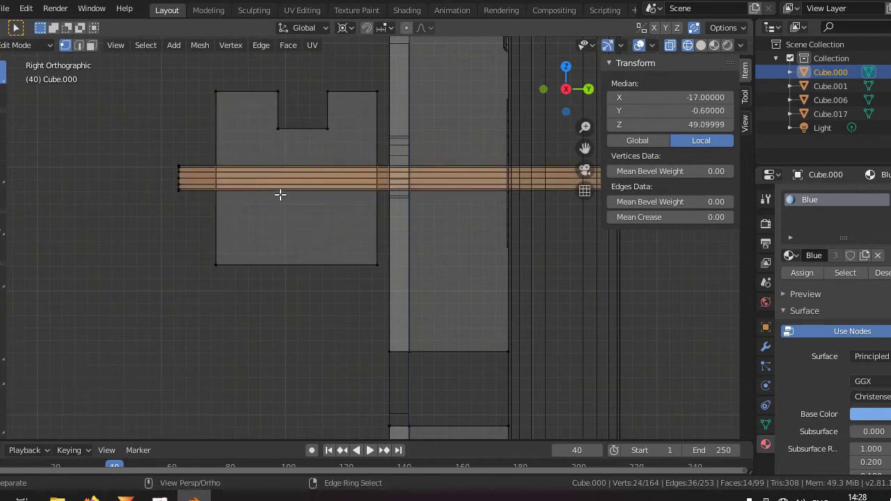
pyautogui.hotkey('ctrl', 'l')
pyautogui.hotkey('ctrl', 'f')
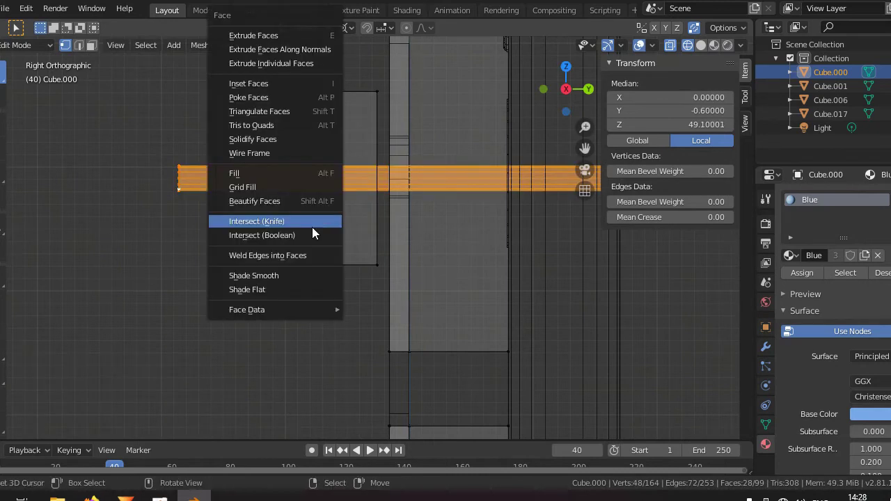
pyautogui.click(306, 235)
pyautogui.moveTo(305, 236)
pyautogui.mouseDown(button='middle')
pyautogui.moveTo(359, 245)
pyautogui.moveTo(352, 290)
pyautogui.moveTo(407, 273)
pyautogui.mouseUp(button='middle')
pyautogui.hotkey('shift', 'z')
pyautogui.hotkey('shift', 'z')
# Select the block around the rods and move it 1 unit along Y.
pyautogui.keyDown('ctrl'); pyautogui.keyDown('alt'); pyautogui.click(373, 301); pyautogui.keyUp('alt'); pyautogui.keyUp('ctrl')
pyautogui.click(350, 280)
pyautogui.press('ctrl+KP_Add')
pyautogui.press('ctrl+KP_Add')
pyautogui.press('ctrl+KP_Add')
pyautogui.scroll(4, 392, 276)
pyautogui.press('g')
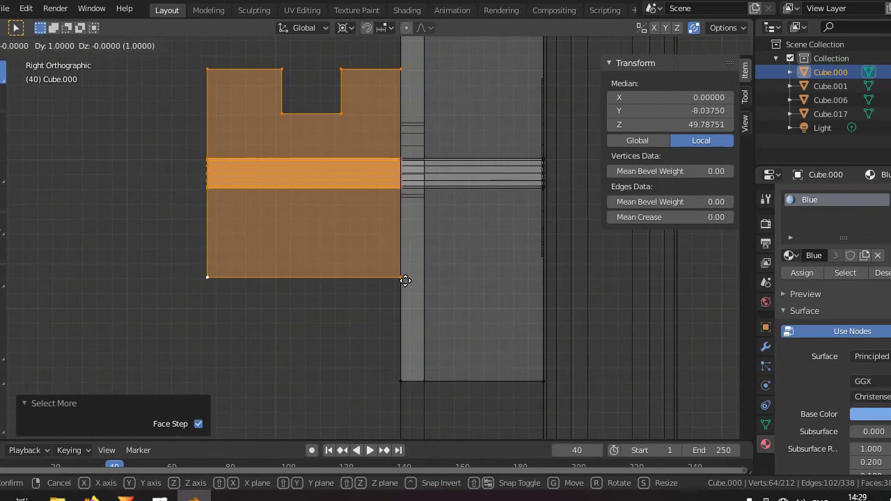
pyautogui.press('Return')
# Select the tall vertical strip of the clamp in solid shading.
pyautogui.moveTo(360, 267)
pyautogui.mouseDown(button='middle')
pyautogui.moveTo(382, 280)
pyautogui.moveTo(406, 278)
pyautogui.moveTo(396, 264)
pyautogui.mouseUp(button='middle')
pyautogui.hotkey('shift', 'z')
pyautogui.keyDown('ctrl'); pyautogui.click(483, 307); pyautogui.keyUp('ctrl')
pyautogui.press('ctrl+KP_Add')
pyautogui.scroll(-2, 481, 273)
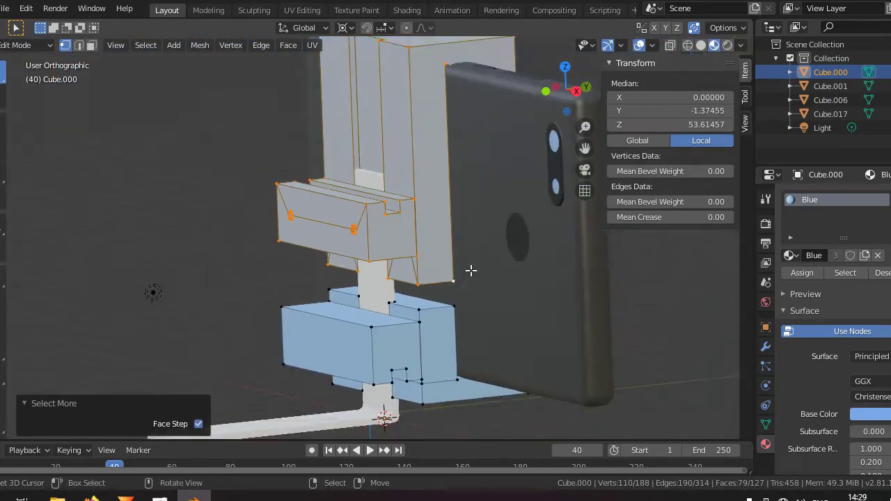
# Cancel a vertical move and select corner vertices on the upper and lower blocks.
pyautogui.scroll(-2, 468, 272)
pyautogui.press('g')
pyautogui.press('z')
pyautogui.press('Escape')
pyautogui.click(348, 246)
pyautogui.keyDown('shift'); pyautogui.click(362, 248); pyautogui.keyUp('shift')
pyautogui.keyDown('shift'); pyautogui.click(359, 375); pyautogui.keyUp('shift')
# Orbit the view to face the assembled phone holder from lower down.
pyautogui.moveTo(410, 318); pyautogui.dragTo(445, 288, button='middle')
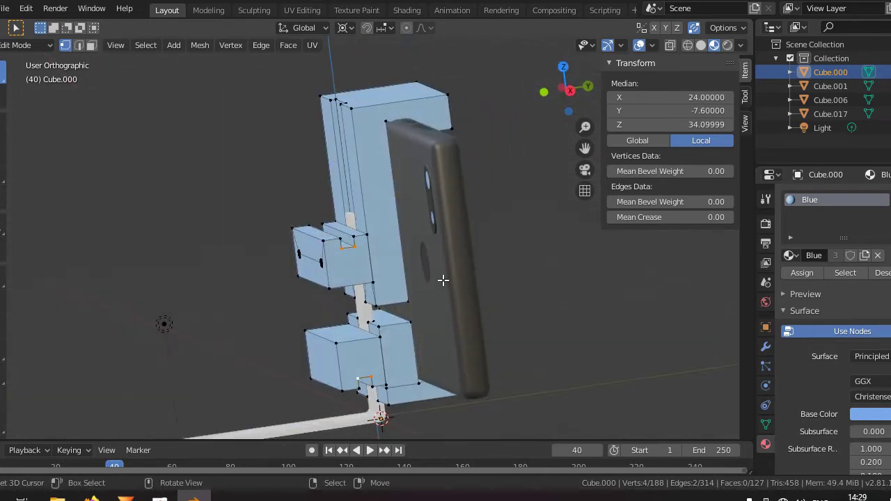
pyautogui.moveTo(336, 312); pyautogui.dragTo(387, 304, button='middle')
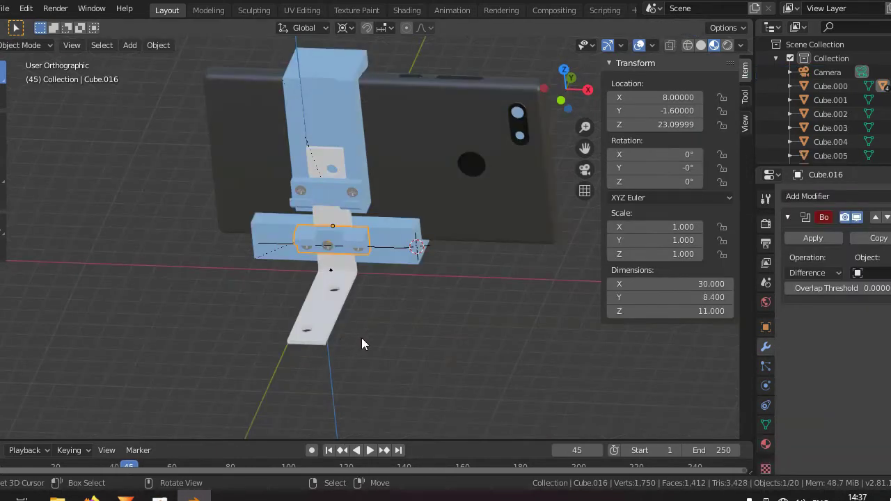
pyautogui.moveTo(362, 343); pyautogui.dragTo(272, 334, button='middle')
pyautogui.scroll(5, 313, 351)
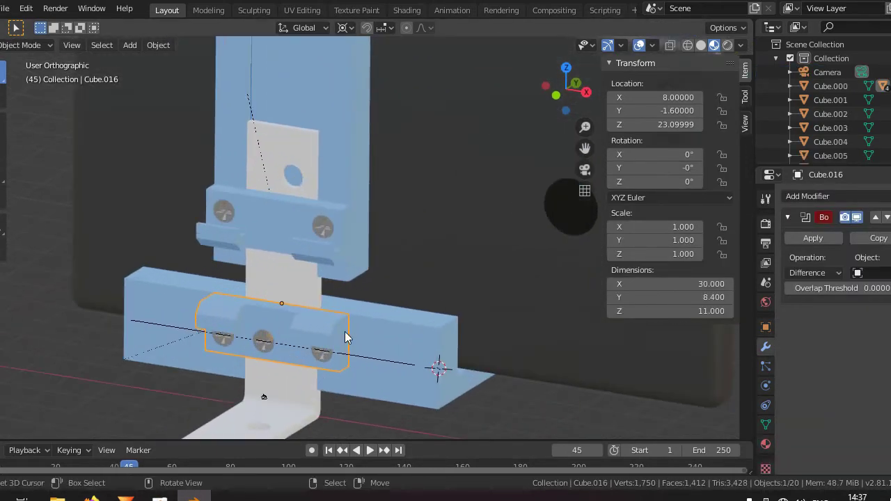
pyautogui.keyDown('shift'); pyautogui.click(356, 278); pyautogui.keyUp('shift')
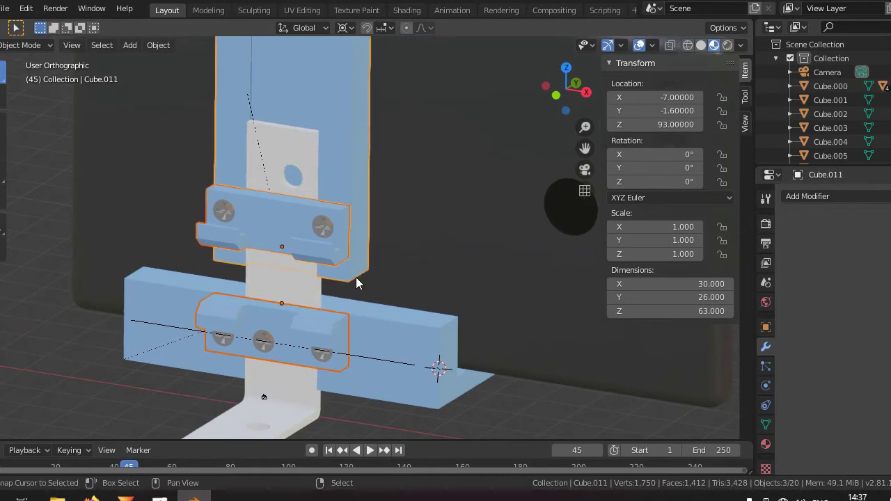
pyautogui.keyDown('shift'); pyautogui.click(390, 323); pyautogui.keyUp('shift')
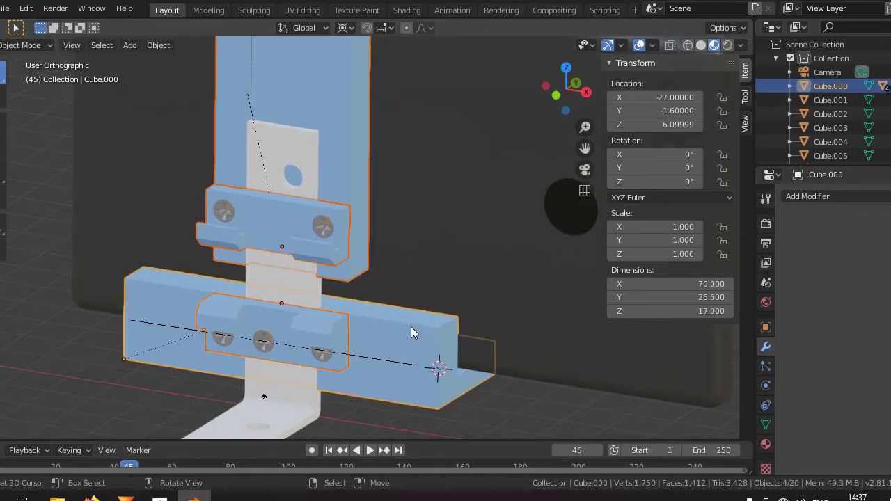
pyautogui.press('KP_3')
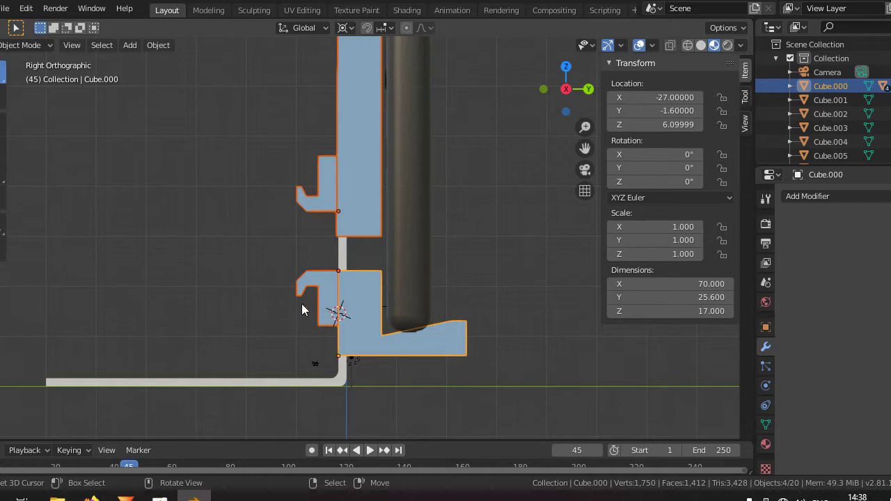
pyautogui.keyDown('shift'); pyautogui.moveTo(294, 338); pyautogui.dragTo(243, 332, button='middle'); pyautogui.keyUp('shift')
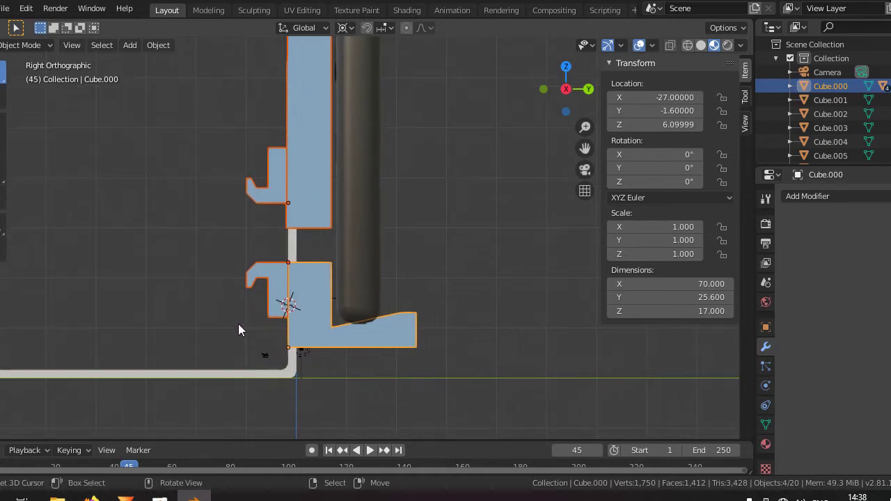
pyautogui.click(318, 223)
pyautogui.keyDown('shift'); pyautogui.click(310, 284); pyautogui.keyUp('shift')
pyautogui.keyDown('shift'); pyautogui.click(263, 271); pyautogui.keyUp('shift')
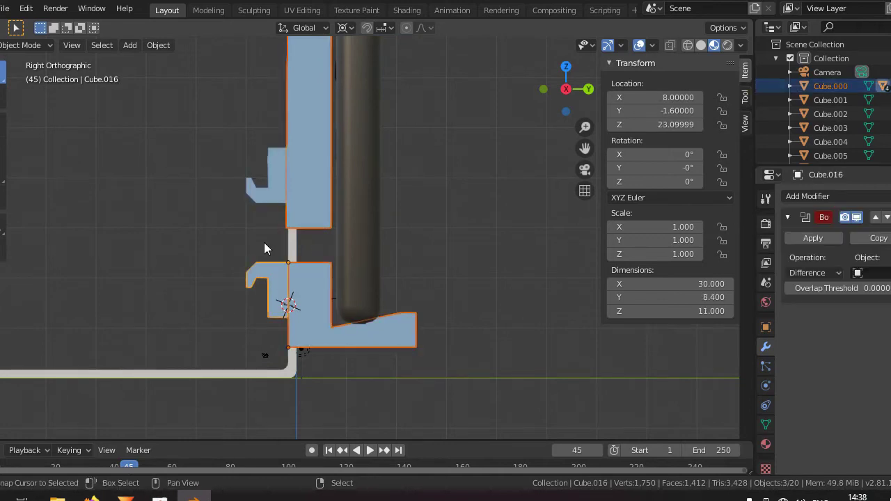
pyautogui.keyDown('shift'); pyautogui.click(252, 193); pyautogui.keyUp('shift')
pyautogui.moveTo(231, 211); pyautogui.dragTo(294, 261, button='middle')
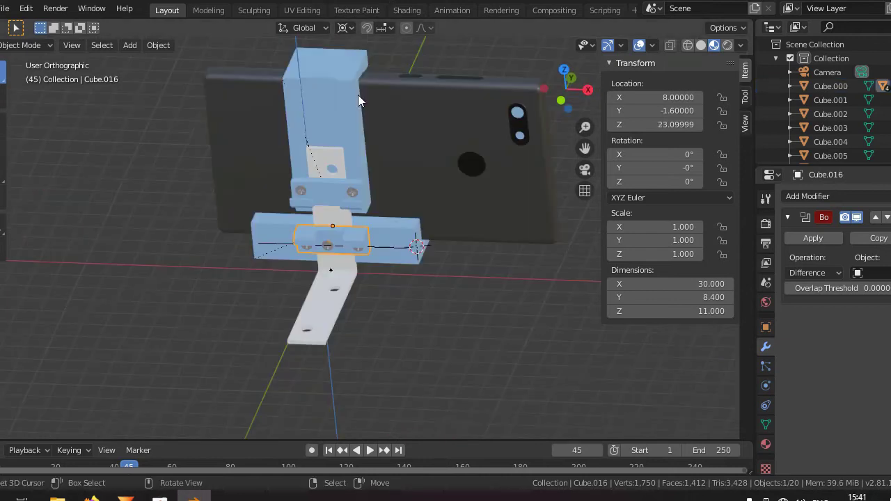
pyautogui.press('KP_3')
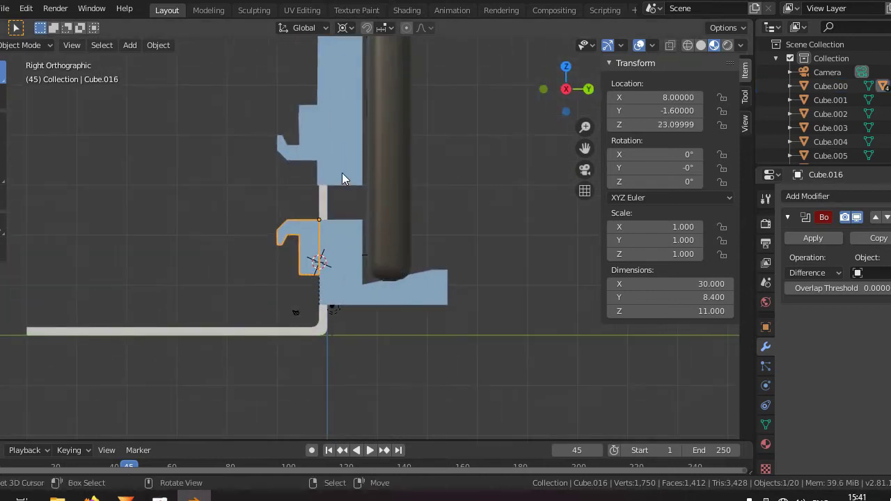
# Select the tall upper clamp piece Cube.011 in the wireframe side view.
pyautogui.click(342, 175)
pyautogui.scroll(4, 345, 186)
pyautogui.hotkey('shift', 'z')
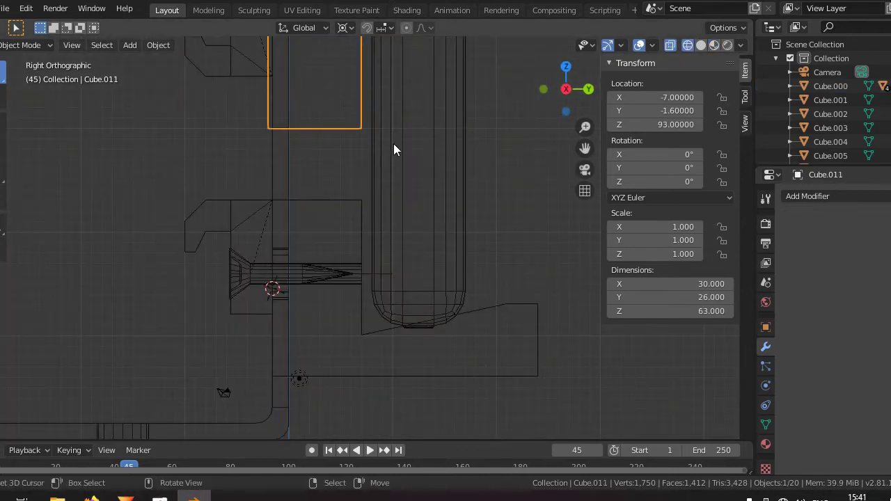
pyautogui.press('g')
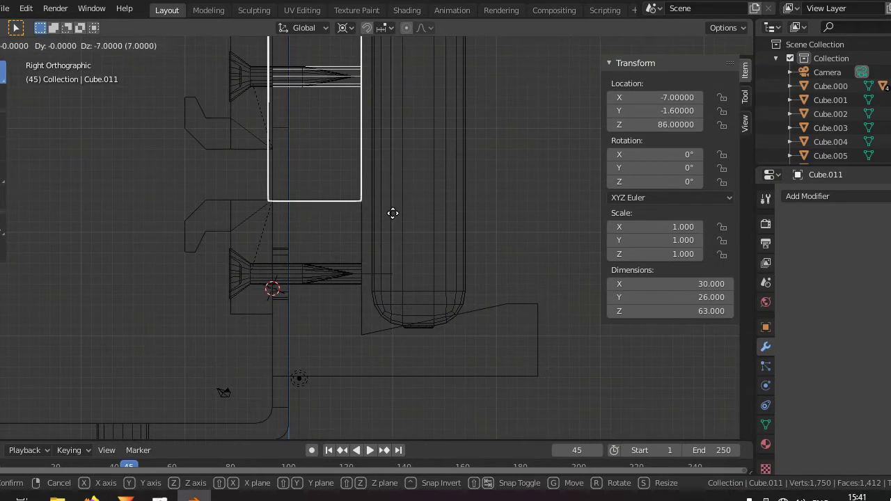
pyautogui.press('Escape')
pyautogui.scroll(-4, 340, 197)
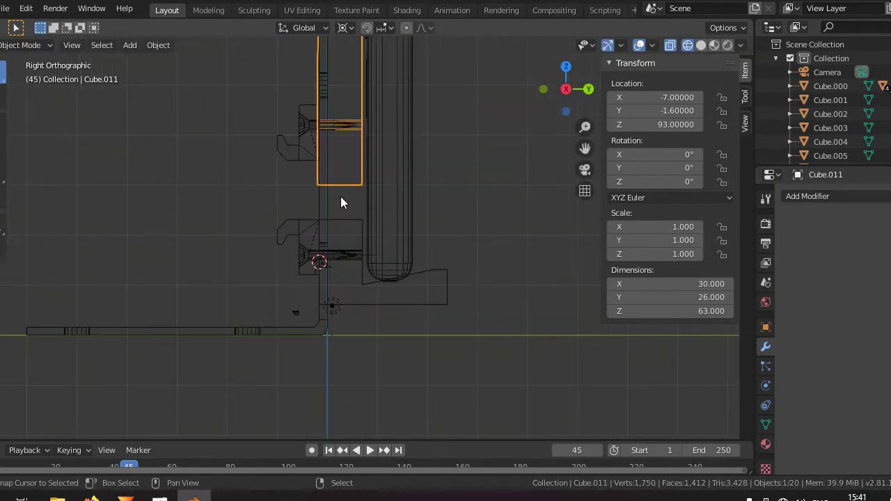
pyautogui.keyDown('shift'); pyautogui.moveTo(341, 196); pyautogui.dragTo(348, 244, button='middle'); pyautogui.keyUp('shift')
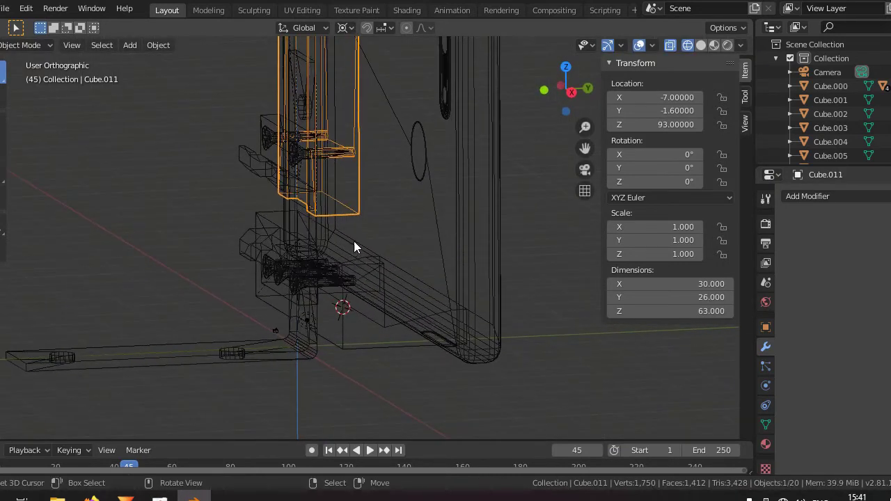
pyautogui.scroll(-3, 358, 243)
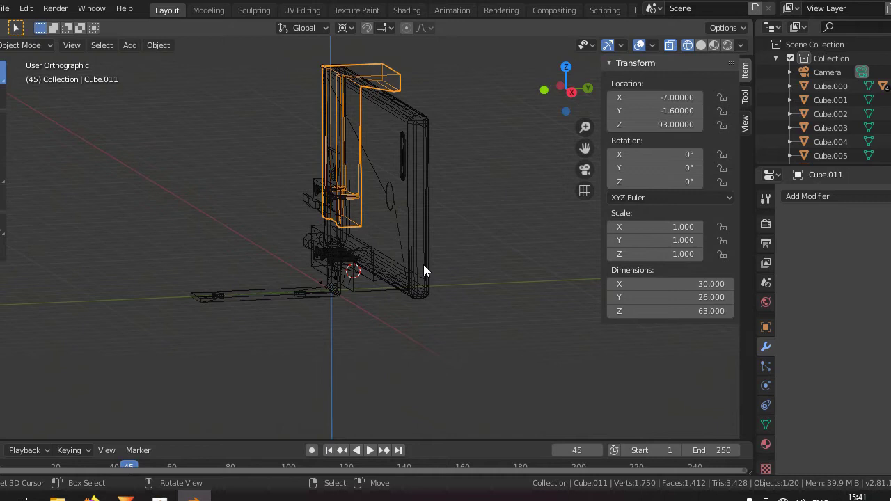
# Orbit around the phone and holder in solid shading, then return to wireframe side view.
pyautogui.press('z')
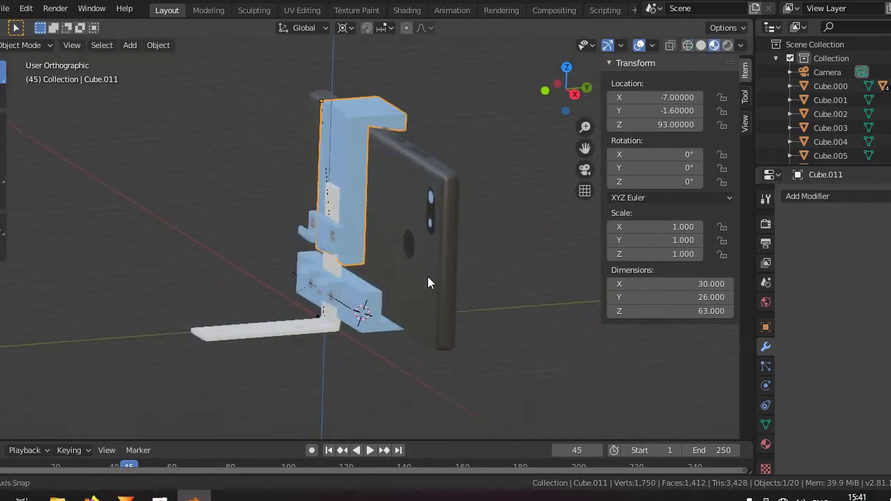
pyautogui.moveTo(431, 282); pyautogui.dragTo(411, 219, button='middle')
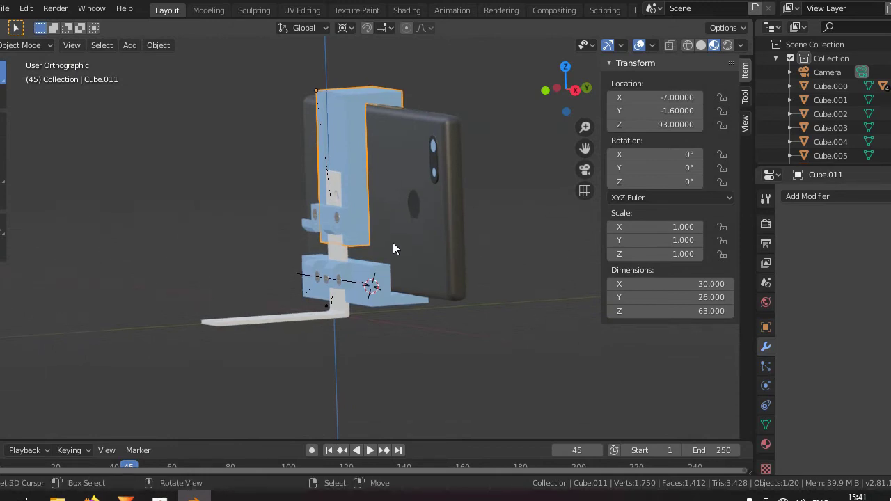
pyautogui.keyDown('shift'); pyautogui.moveTo(394, 247); pyautogui.dragTo(389, 273, button='middle'); pyautogui.keyUp('shift')
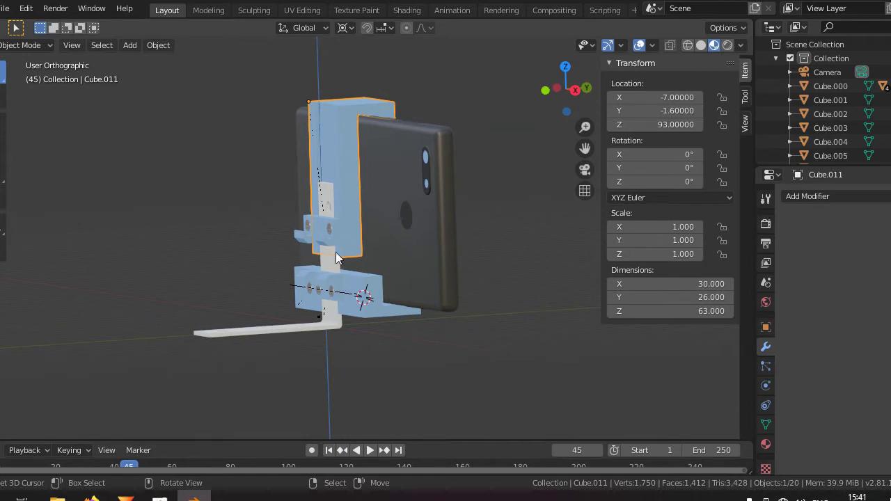
pyautogui.scroll(2, 354, 280)
pyautogui.scroll(-2, 357, 281)
pyautogui.press('KP_3')
pyautogui.hotkey('shift', 'z')
# Select the tall piece's top face in edit mode and test a vertical move, cancelling it.
pyautogui.press('Tab')
pyautogui.hotkey('alt', 'a')
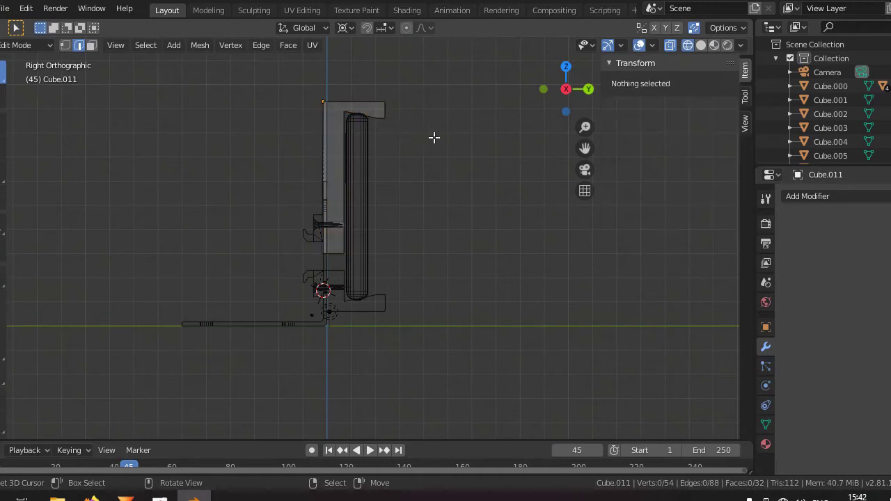
pyautogui.moveTo(438, 131); pyautogui.dragTo(236, 63)
pyautogui.press('g')
pyautogui.press('z')
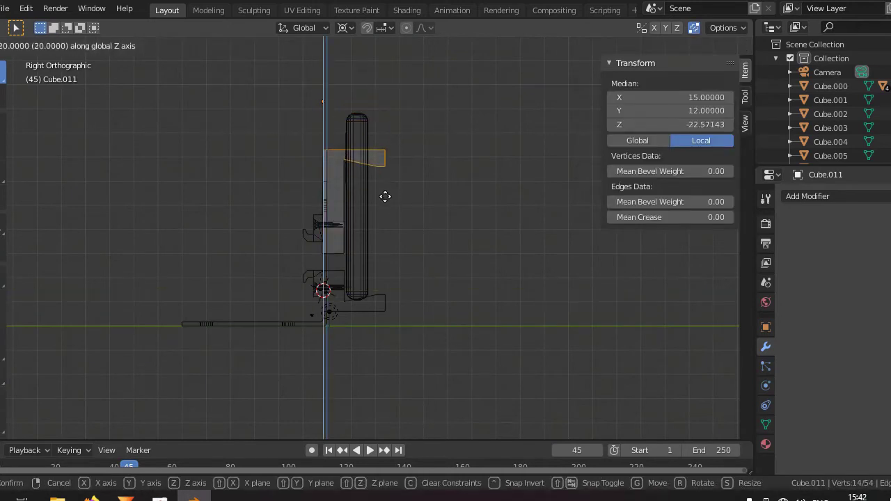
pyautogui.rightClick(347, 204)
pyautogui.press('Tab')
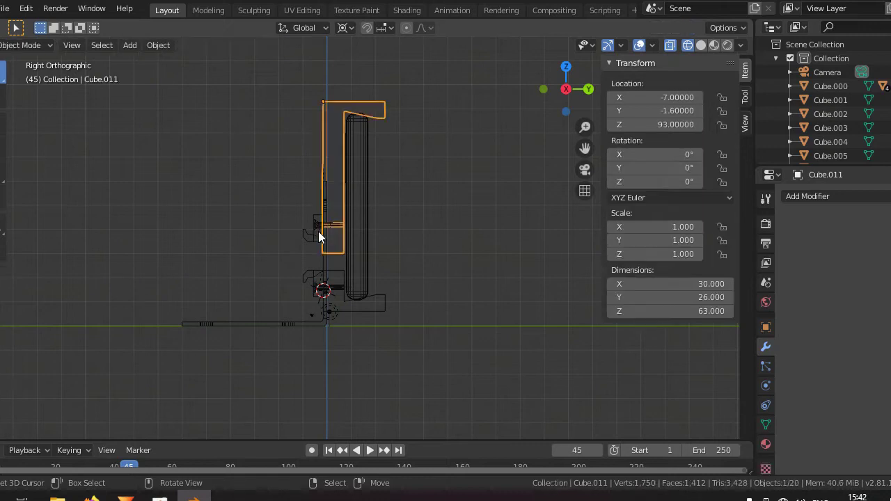
# Select the whole mesh of the tall piece and return to object mode.
pyautogui.press('Tab')
pyautogui.scroll(2, 344, 288)
pyautogui.scroll(-2, 367, 272)
pyautogui.hotkey('alt', 'a')
pyautogui.press('a')
pyautogui.scroll(3, 366, 272)
pyautogui.press('Tab')
pyautogui.scroll(-1, 365, 289)
pyautogui.scroll(2, 375, 269)
# Raise the tall piece 15 units along Z to Z 108 and add the lower L-bracket to the selection.
pyautogui.press('g')
pyautogui.press('z')
pyautogui.press('6')
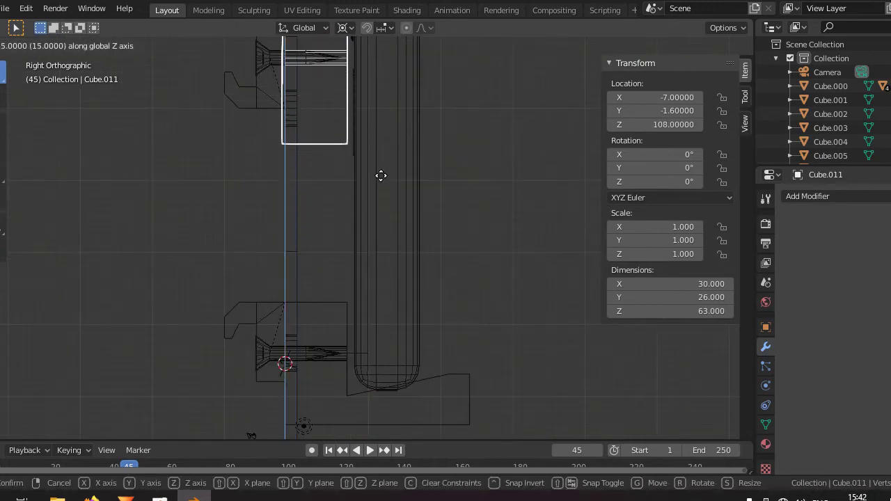
pyautogui.click(380, 179)
pyautogui.moveTo(378, 178)
pyautogui.mouseDown(button='middle')
pyautogui.moveTo(353, 265)
pyautogui.moveTo(361, 218)
pyautogui.moveTo(360, 272)
pyautogui.mouseUp(button='middle')
pyautogui.hotkey('shift', 'z')
pyautogui.keyDown('shift'); pyautogui.moveTo(387, 331); pyautogui.dragTo(380, 312, button='middle'); pyautogui.keyUp('shift')
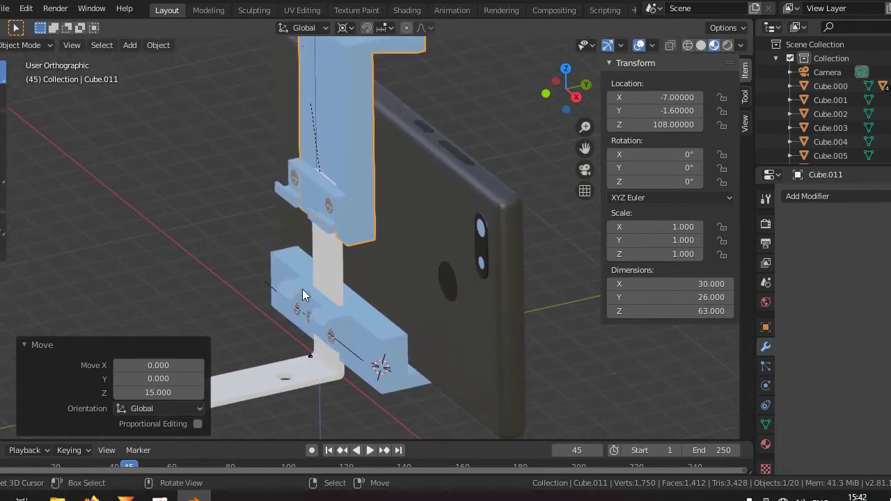
pyautogui.keyDown('shift'); pyautogui.click(289, 264); pyautogui.keyUp('shift')
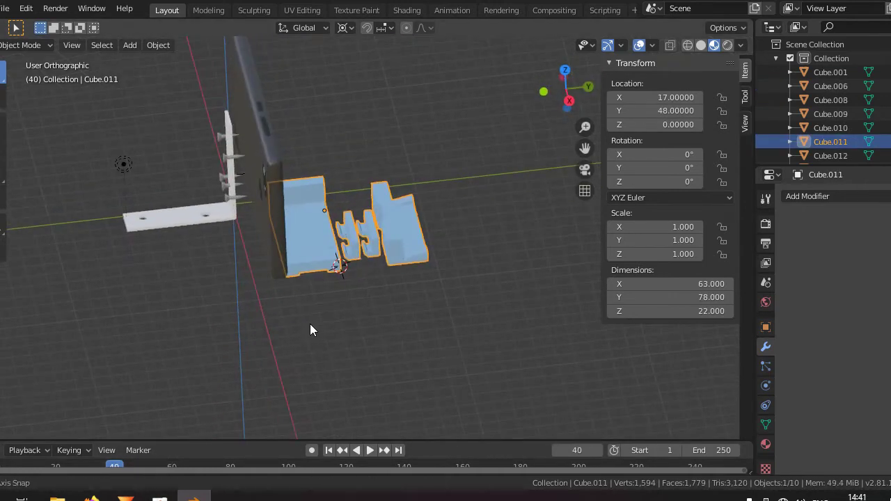
pyautogui.moveTo(310, 330); pyautogui.dragTo(335, 297, button='middle')
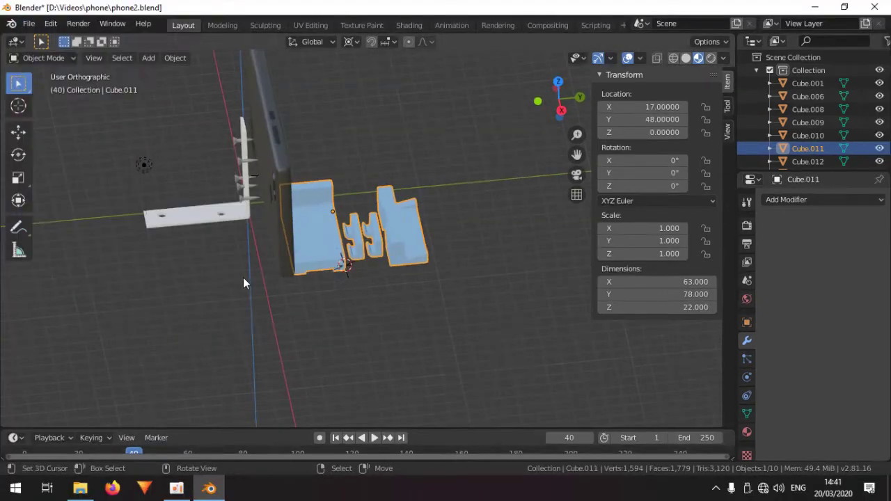
# Enter Edit Mode briefly to inspect the laid-flat parts' mesh, then return to Object Mode.
pyautogui.press('Tab')
pyautogui.scroll(5, 323, 306)
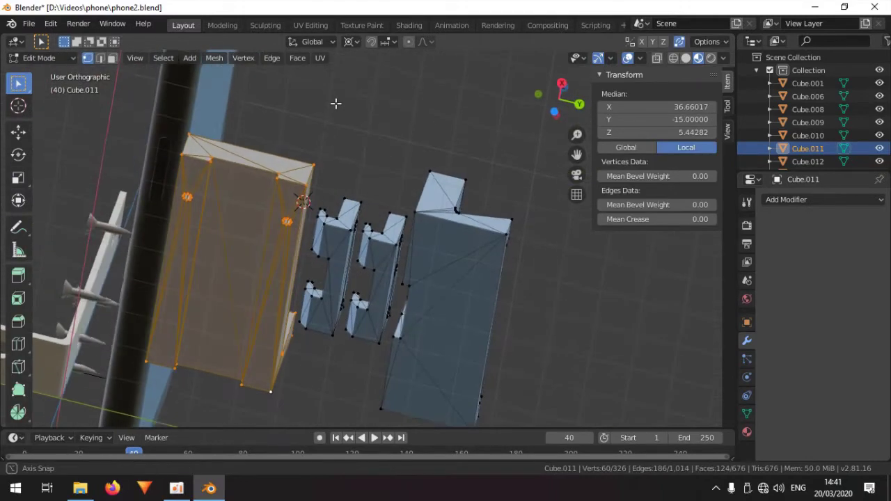
pyautogui.scroll(-4, 392, 276)
pyautogui.moveTo(335, 103); pyautogui.dragTo(384, 322, button='middle')
pyautogui.press('Tab')
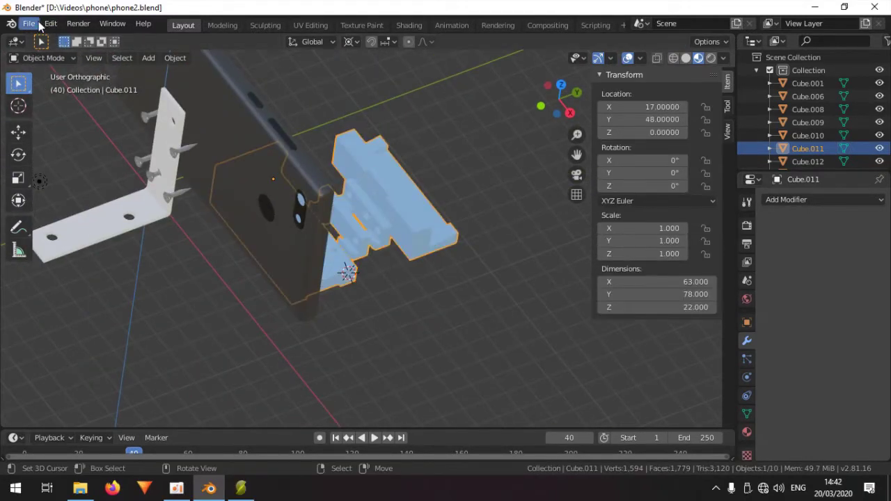
# Start an STL export targeting phone3.stl in the phone folder.
pyautogui.click(28, 23)
pyautogui.moveTo(76, 215)
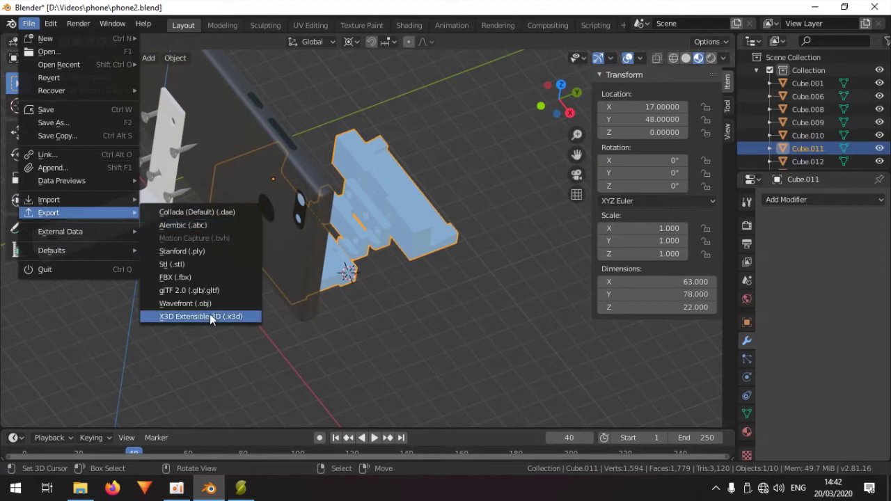
pyautogui.click(203, 264)
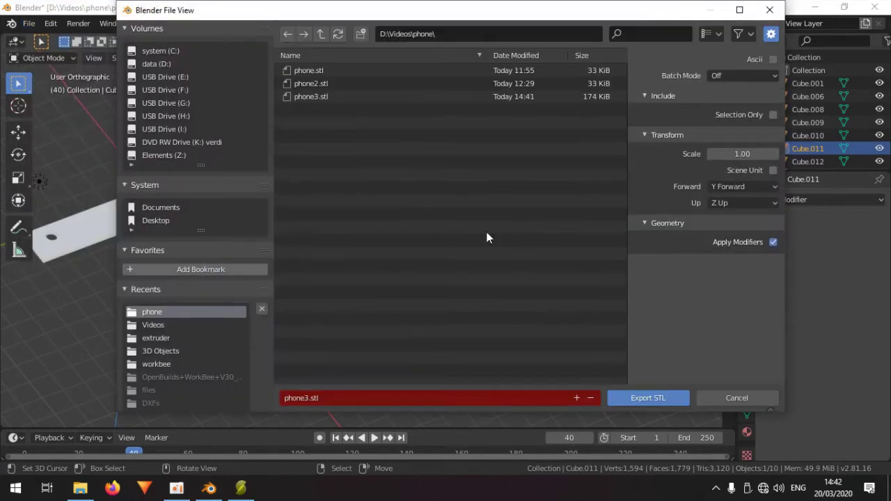
pyautogui.click(326, 85)
pyautogui.click(323, 96)
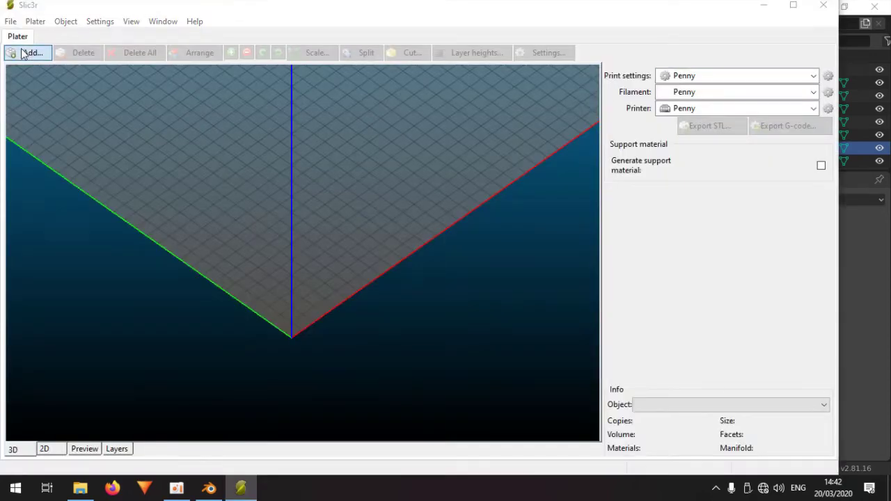
# Load phone3.stl onto the Slic3r plater and select the model.
pyautogui.click(27, 54)
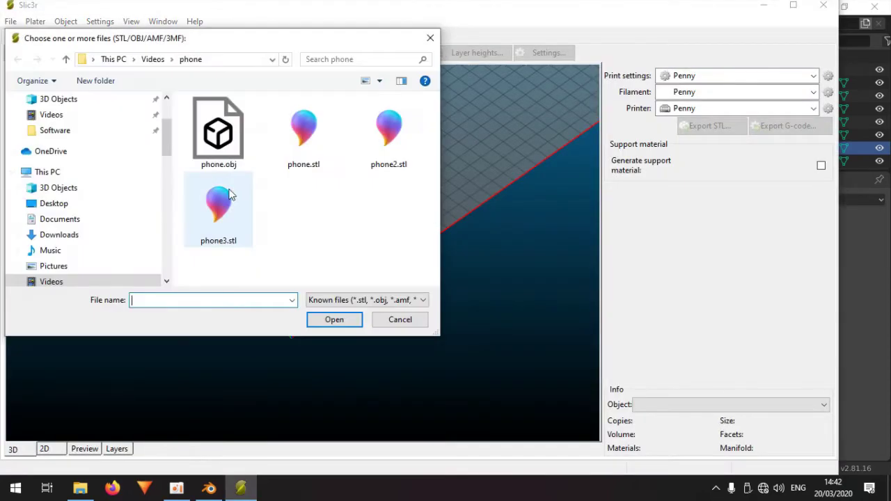
pyautogui.click(237, 219)
pyautogui.click(342, 323)
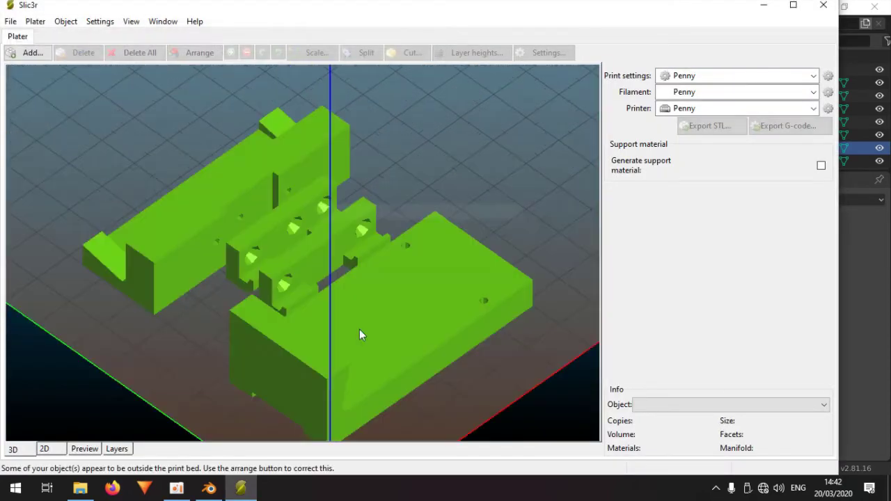
pyautogui.scroll(-5, 359, 329)
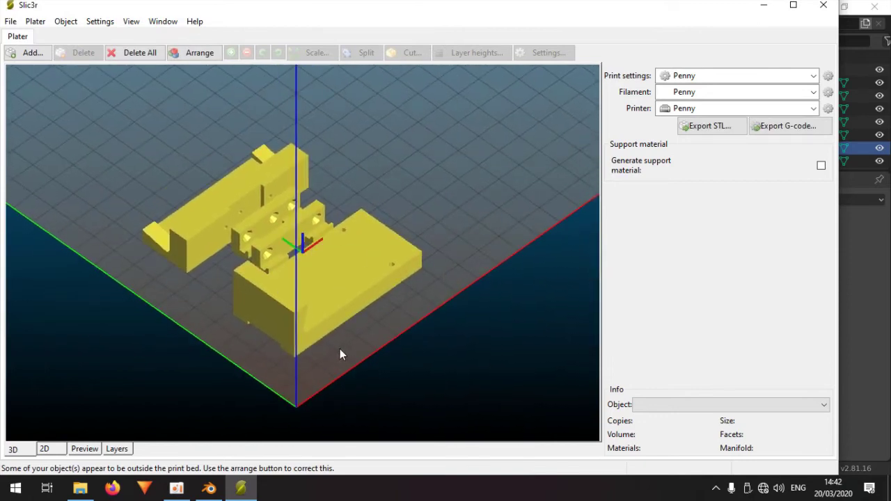
pyautogui.moveTo(410, 393); pyautogui.dragTo(334, 324)
pyautogui.click(330, 308)
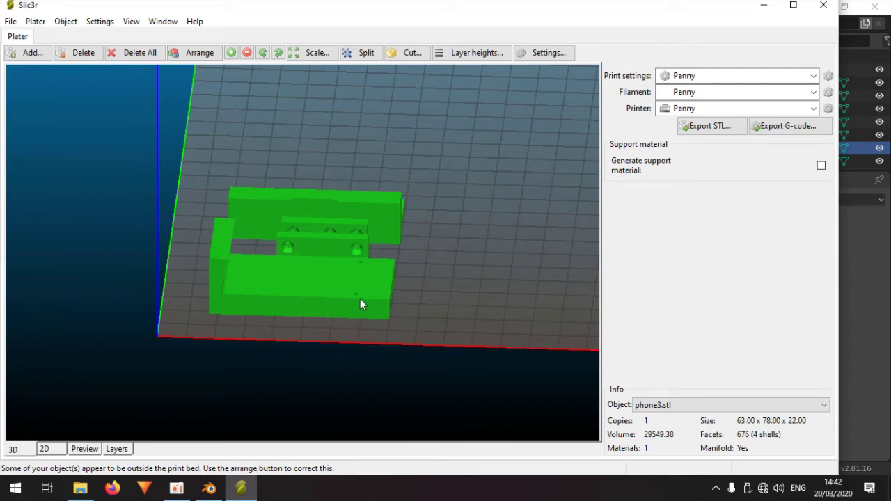
# Preview phone3's sliced layers, re-selecting the model and stepping the layer slider upward.
pyautogui.click(117, 448)
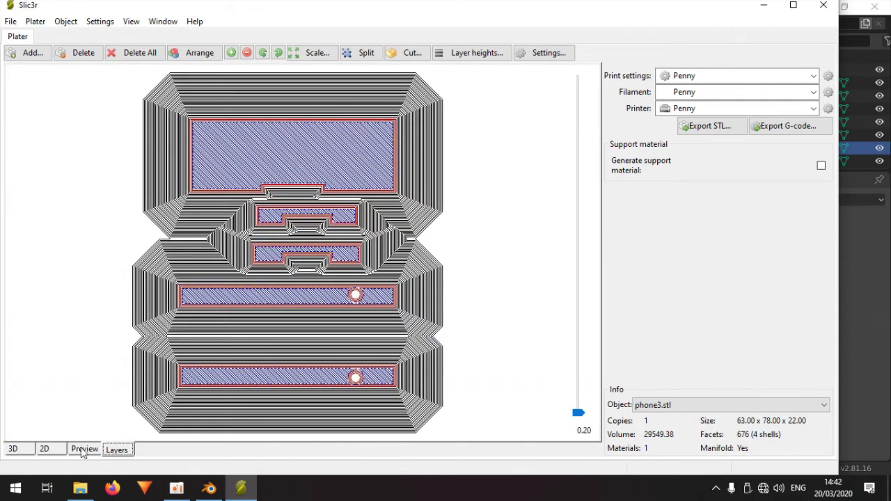
pyautogui.click(15, 451)
pyautogui.moveTo(302, 373)
pyautogui.mouseDown()
pyautogui.moveTo(255, 362)
pyautogui.moveTo(260, 354)
pyautogui.moveTo(280, 364)
pyautogui.moveTo(289, 341)
pyautogui.moveTo(294, 377)
pyautogui.mouseUp()
pyautogui.click(379, 348)
pyautogui.click(326, 373)
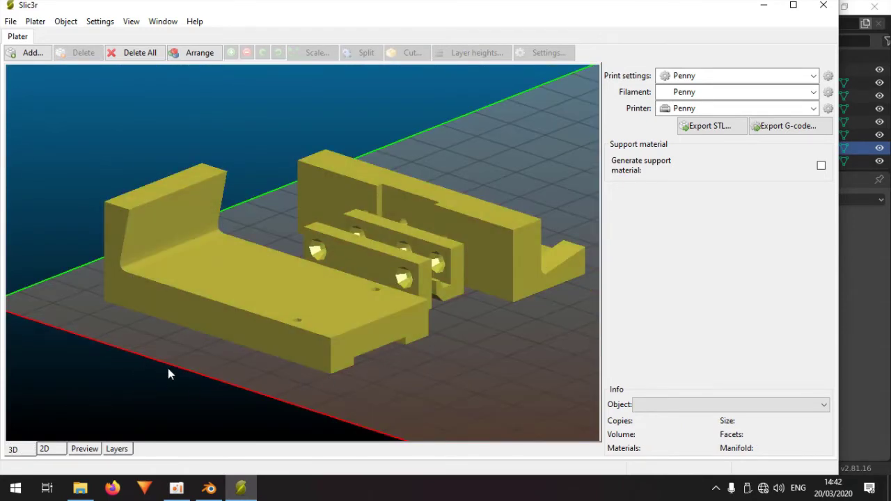
pyautogui.click(243, 312)
pyautogui.click(117, 449)
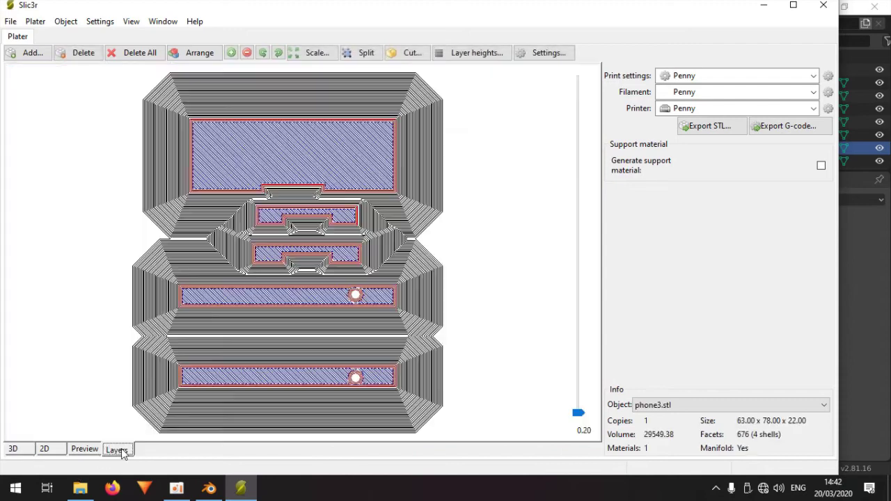
pyautogui.moveTo(585, 417); pyautogui.dragTo(580, 393)
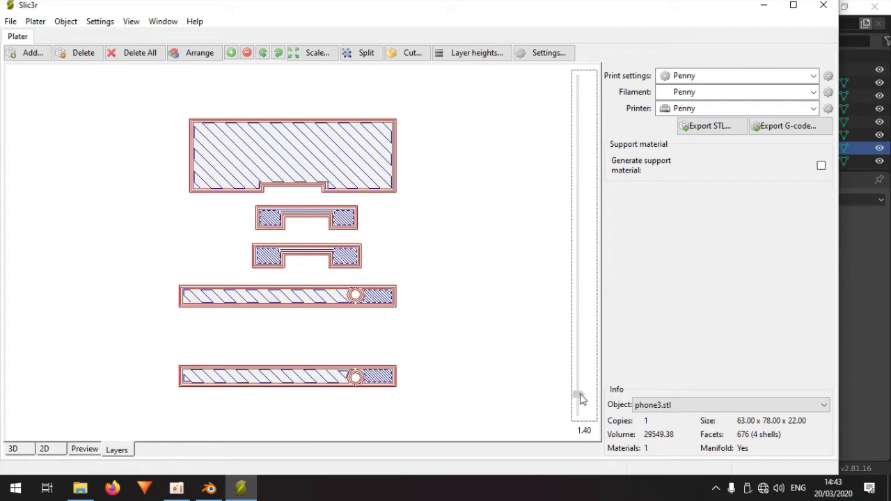
# Back in Blender, select Cube.011's vertex at Y -7, Z 1.7.
pyautogui.click(208, 488)
pyautogui.scroll(7, 327, 327)
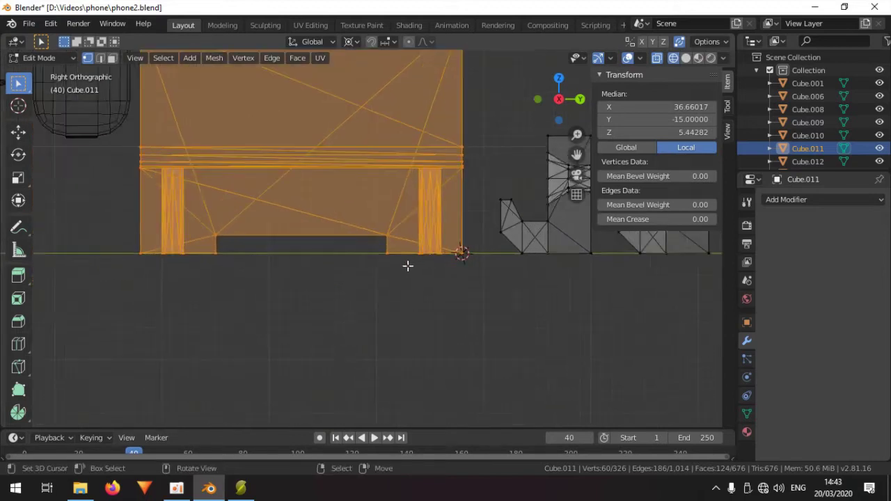
pyautogui.click(394, 235)
pyautogui.keyDown('shift'); pyautogui.moveTo(422, 258); pyautogui.dragTo(391, 288, button='middle'); pyautogui.keyUp('shift')
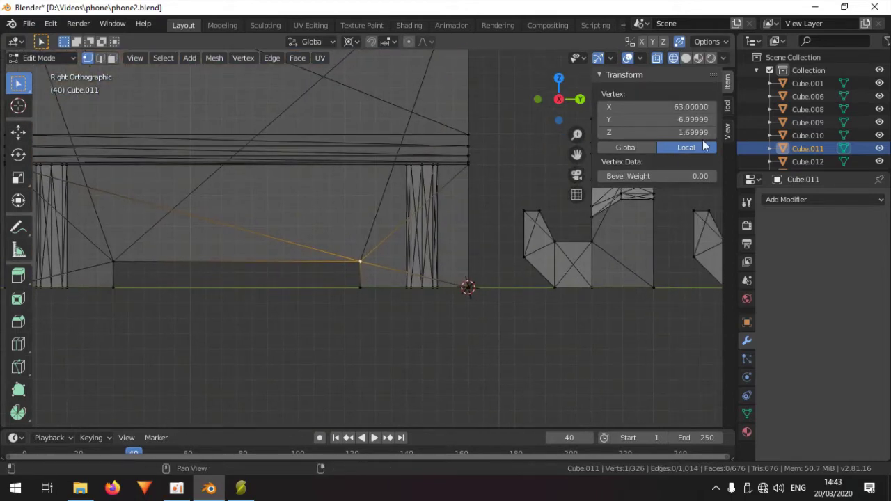
pyautogui.click(363, 267)
pyautogui.scroll(4, 414, 245)
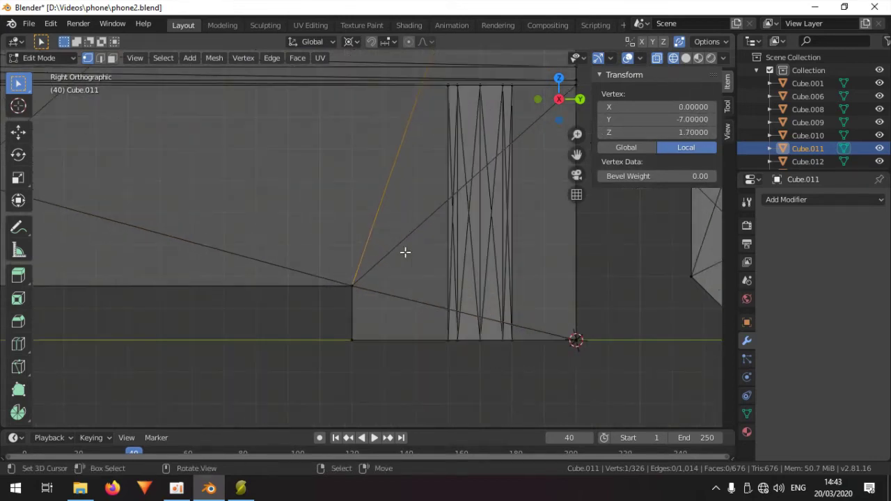
pyautogui.scroll(-3, 466, 231)
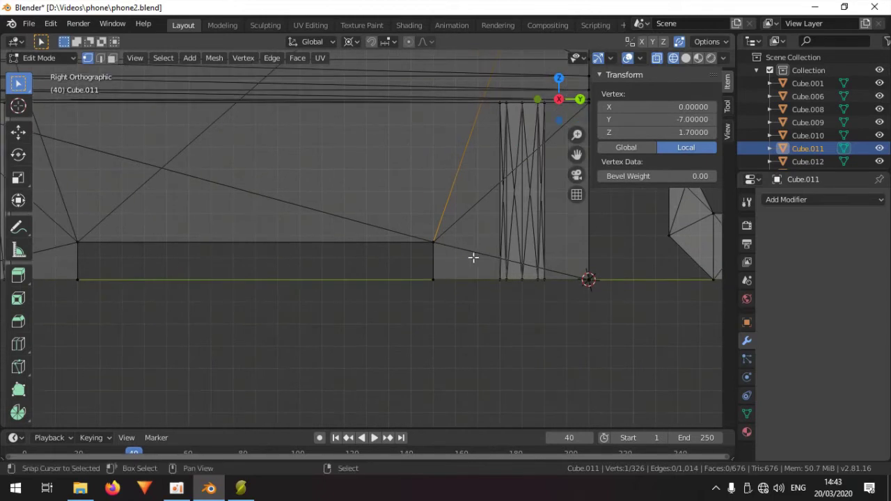
# Box-select the four top-edge vertices and snap them to the grid with Shift+S, then check one vertex.
pyautogui.click(471, 257)
pyautogui.moveTo(471, 254); pyautogui.dragTo(34, 219)
pyautogui.scroll(5, 393, 274)
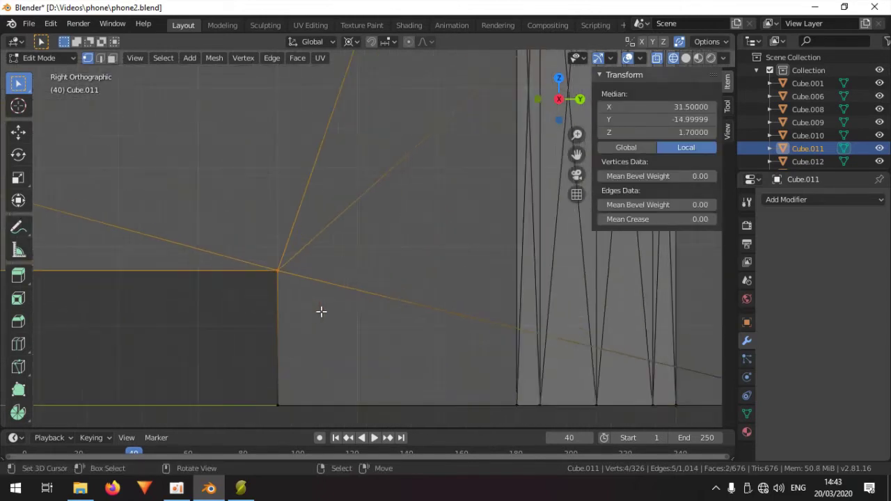
pyautogui.hotkey('shift', 's')
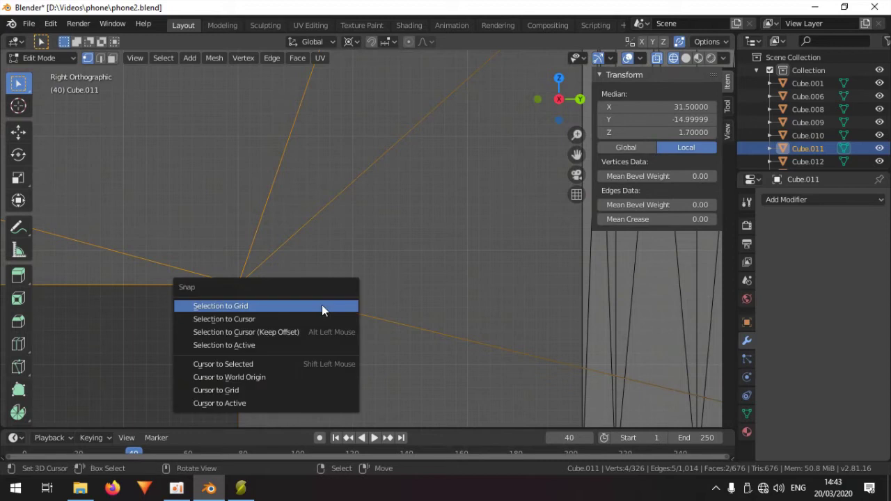
pyautogui.click(254, 307)
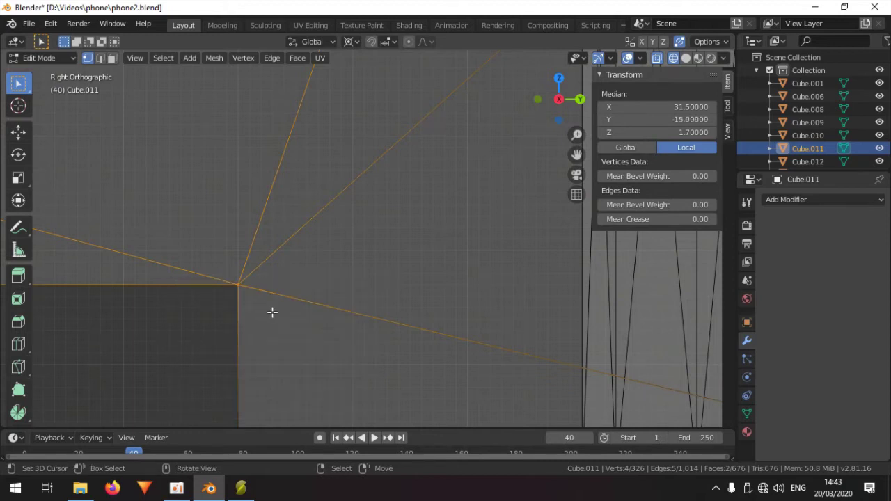
pyautogui.scroll(3, 279, 313)
pyautogui.click(337, 252)
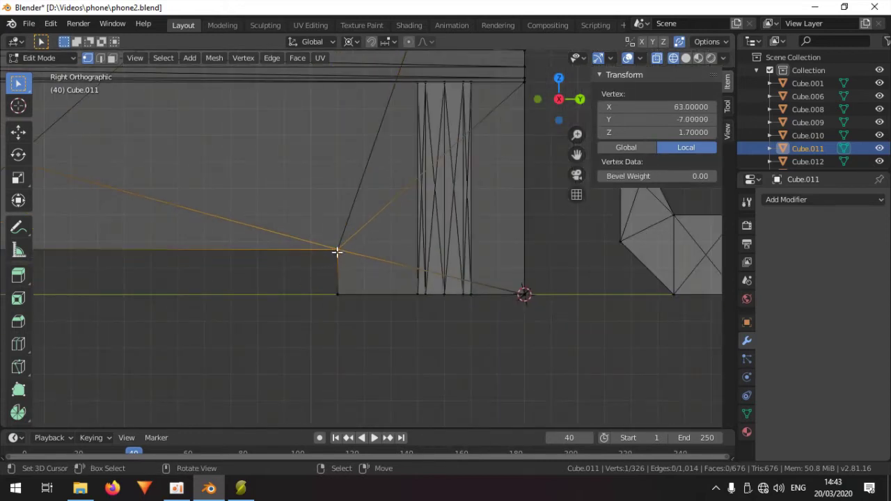
pyautogui.scroll(-5, 329, 298)
pyautogui.moveTo(331, 293); pyautogui.dragTo(378, 276, button='middle')
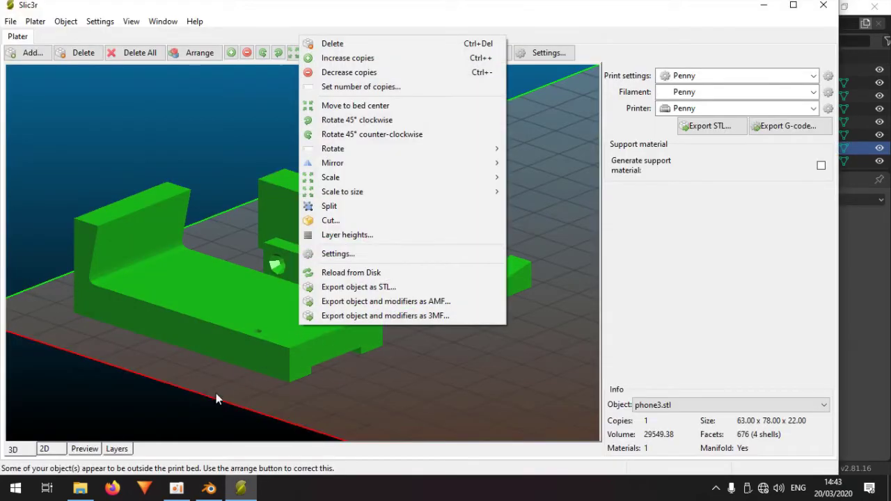
# View phone3's re-sliced layer at 2.00 mm, zooming to inspect the bridging infill lines.
pyautogui.click(182, 423)
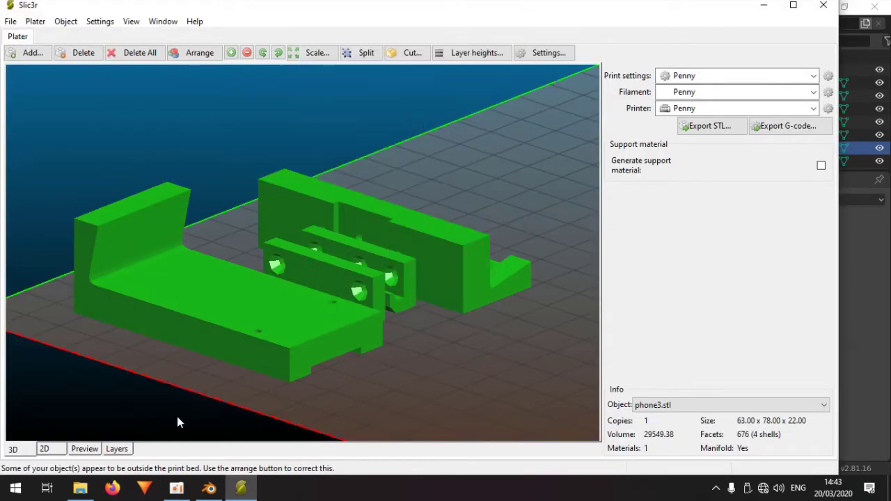
pyautogui.click(117, 449)
pyautogui.scroll(3, 577, 390)
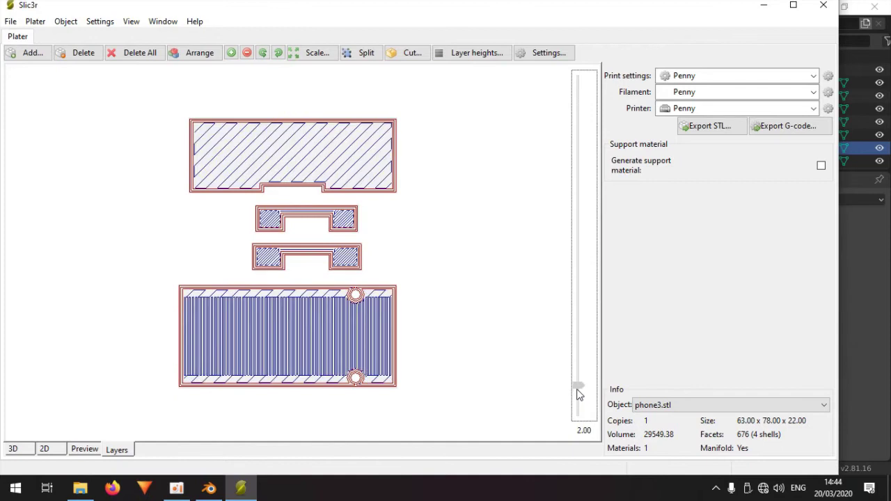
pyautogui.scroll(5, 392, 318)
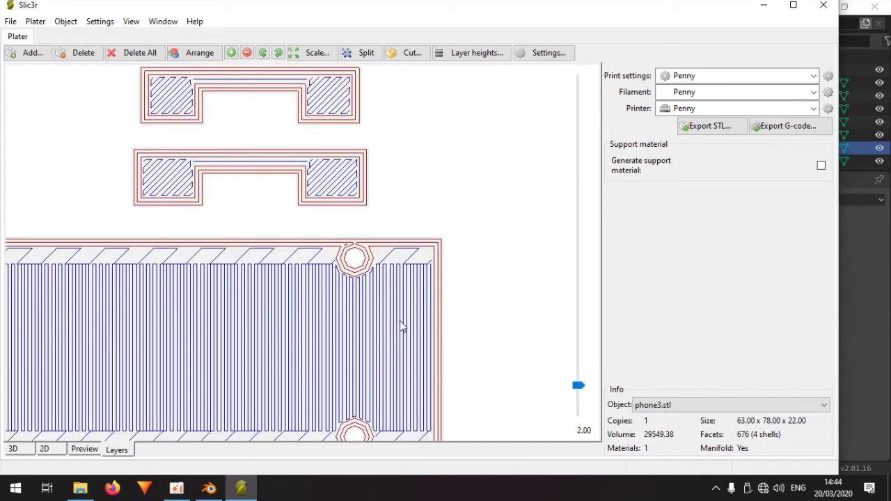
pyautogui.scroll(-6, 401, 326)
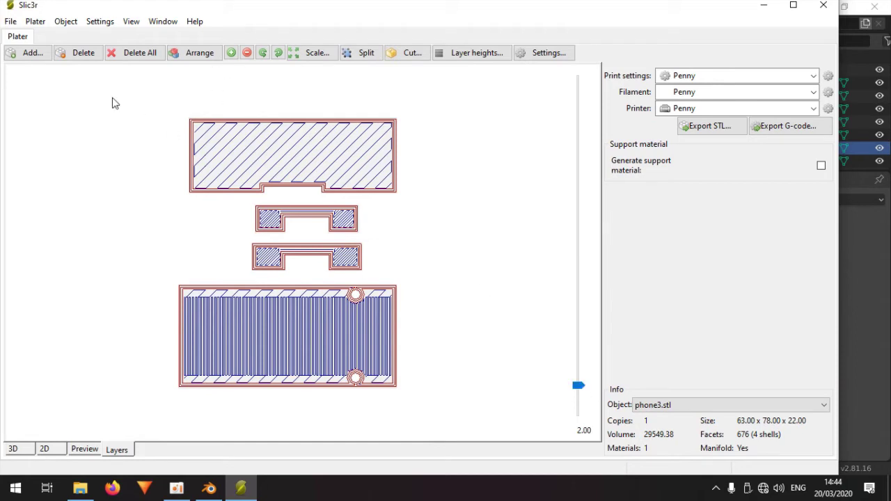
pyautogui.click(67, 22)
pyautogui.click(259, 19)
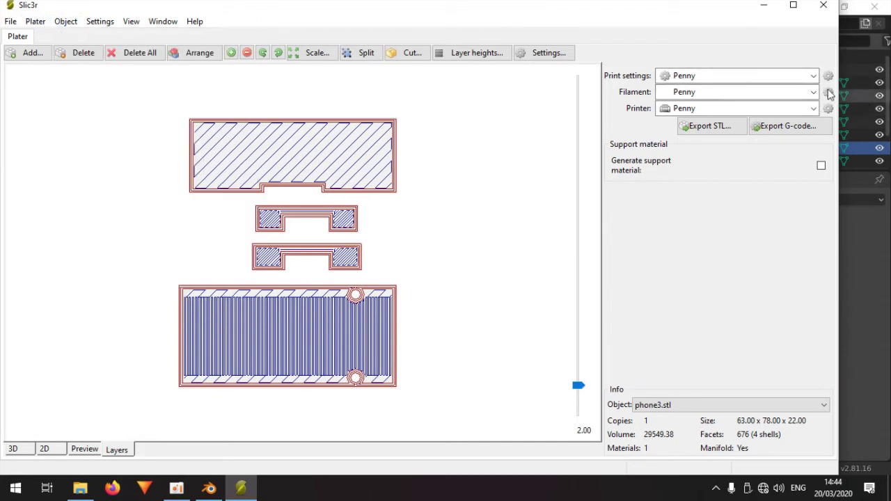
# Set the travel speed to 50 mm/s in the Print Settings speed page.
pyautogui.click(828, 77)
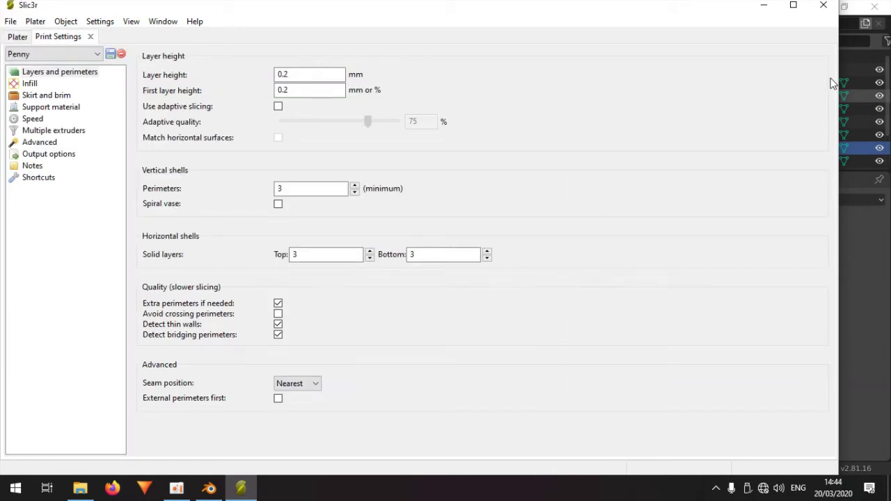
pyautogui.click(45, 123)
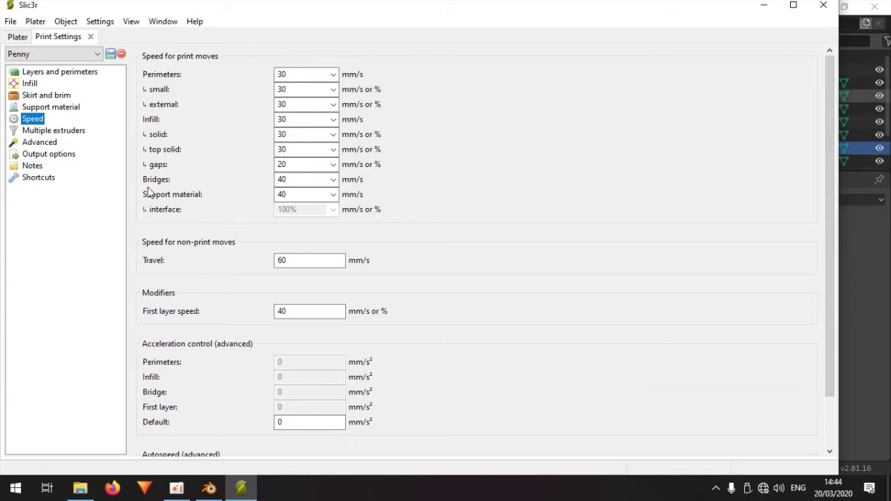
pyautogui.doubleClick(305, 178)
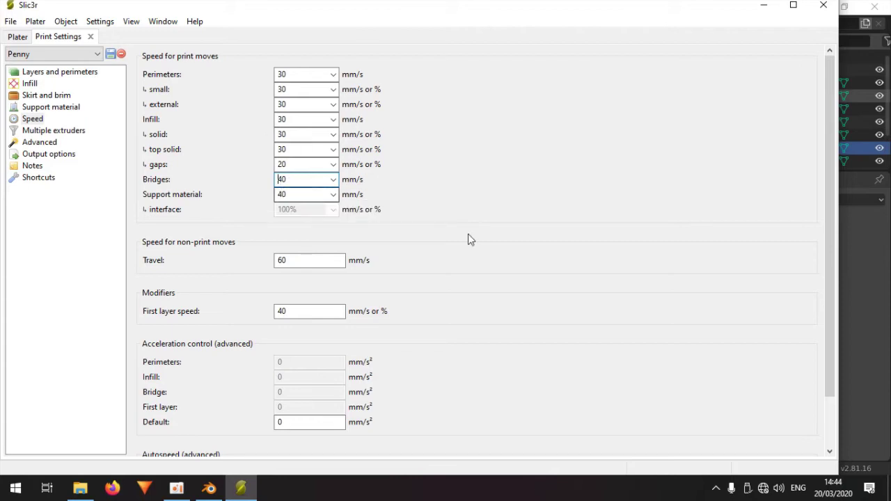
pyautogui.click(276, 261)
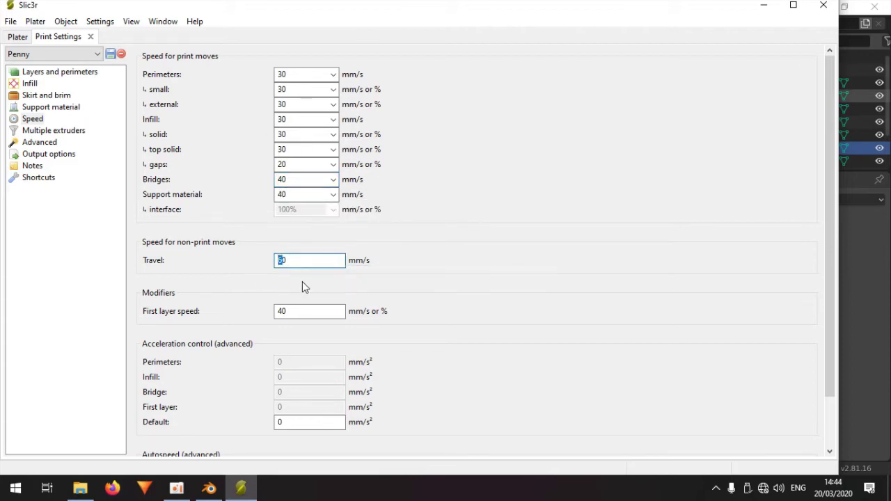
pyautogui.write('50')
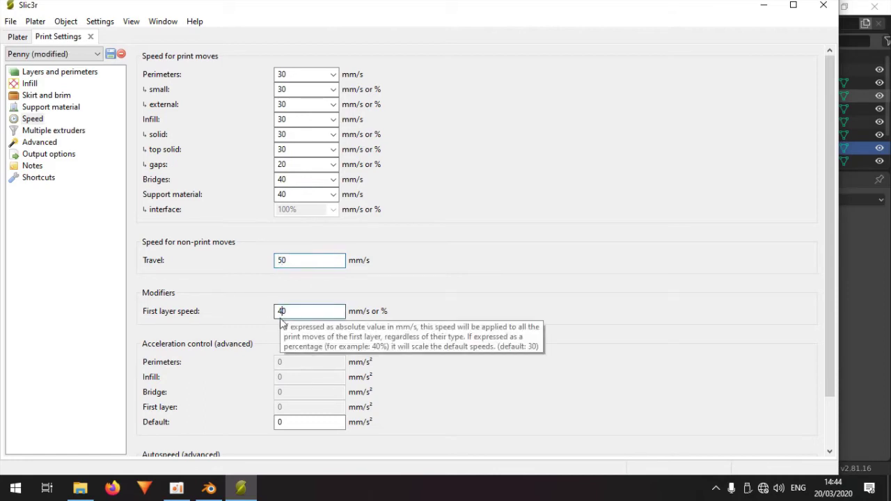
pyautogui.click(281, 311)
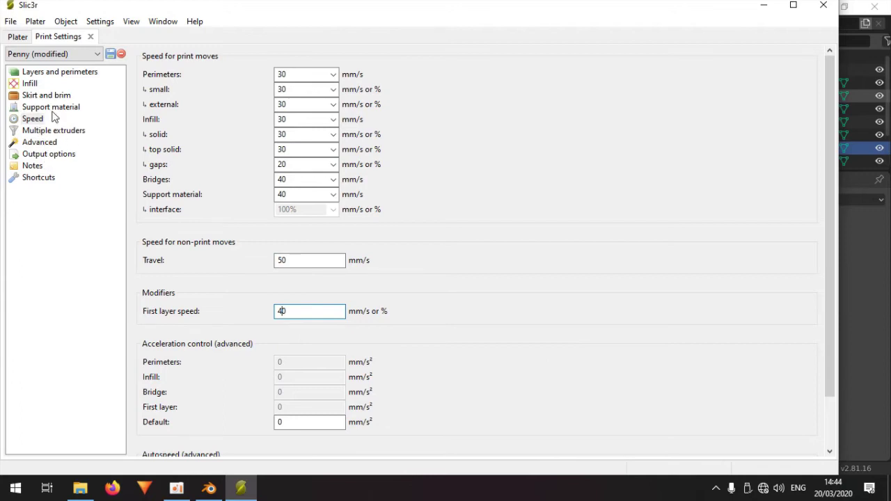
# Set the bridge flow ratio to 0.8 on the Advanced page.
pyautogui.click(43, 144)
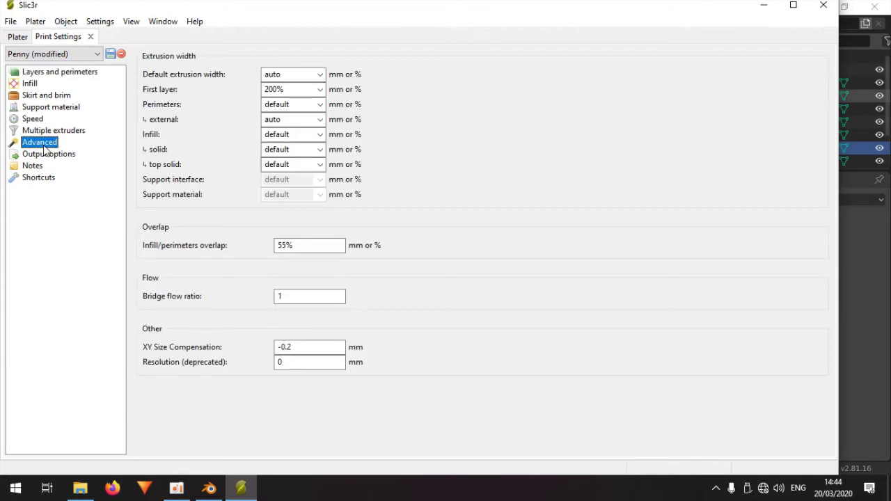
pyautogui.doubleClick(280, 296)
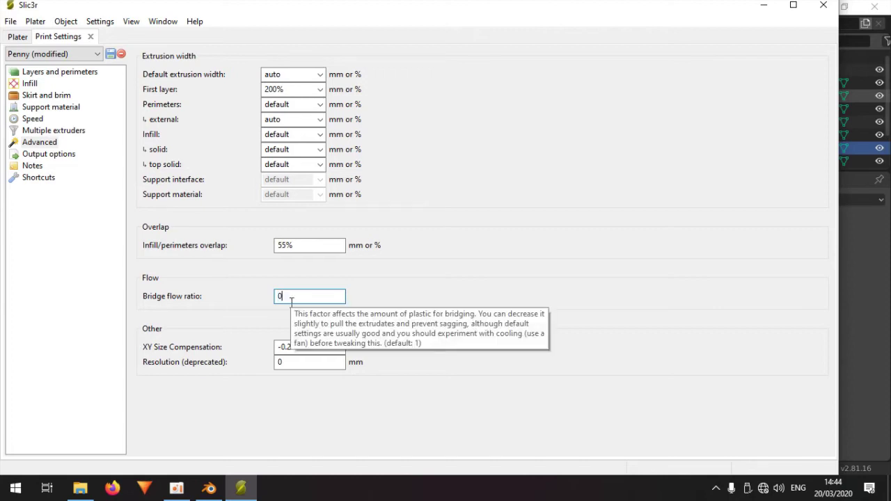
pyautogui.click(371, 316)
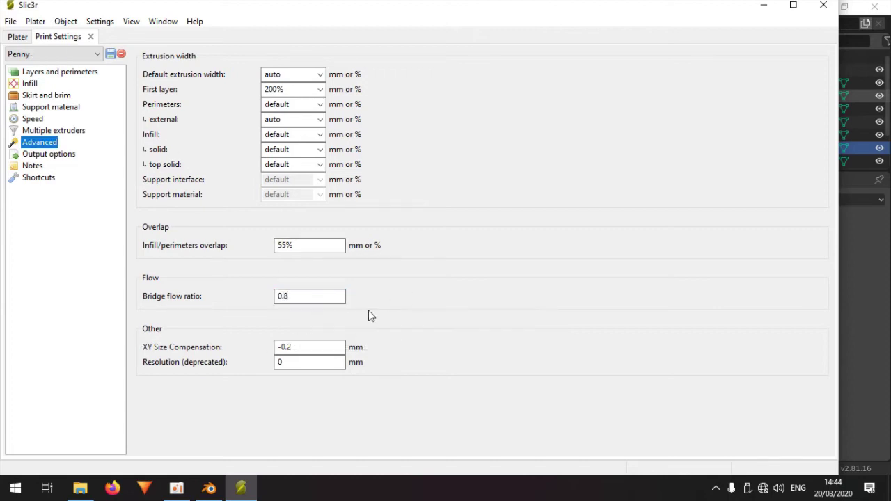
pyautogui.click(327, 298)
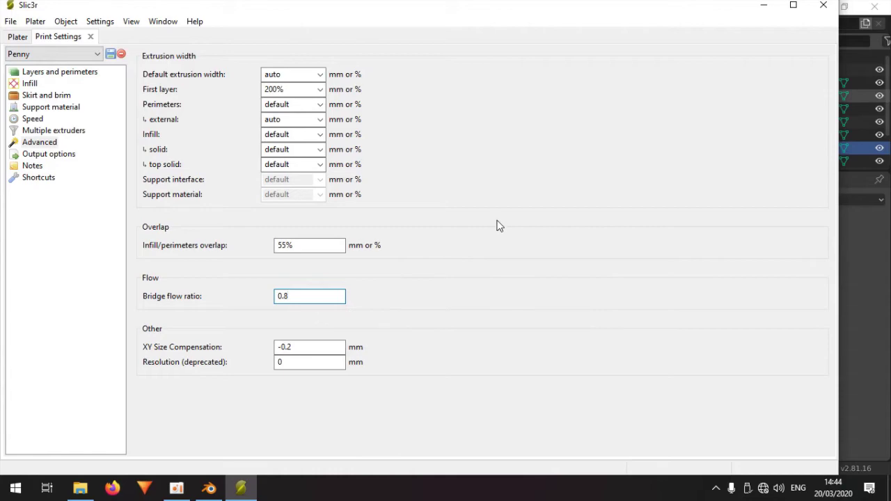
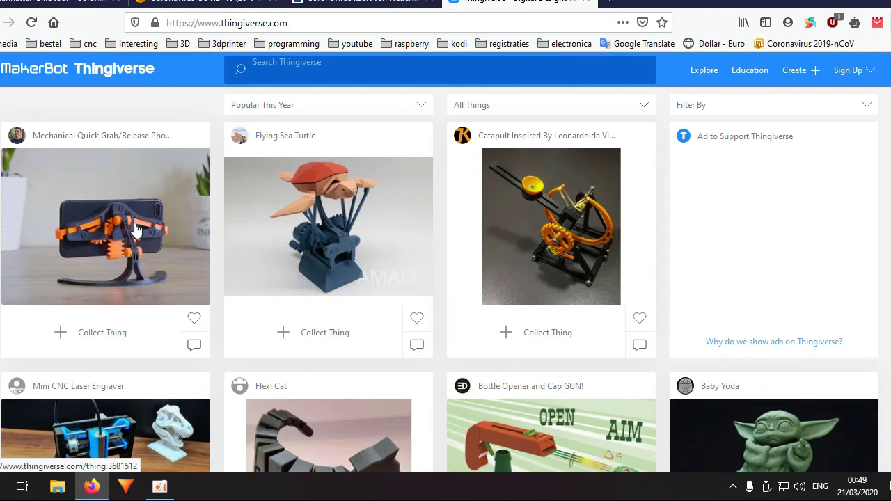
# Open the Mechanical Quick Grab/Release Phone Stand thing page from the Thingiverse front page.
pyautogui.click(115, 235)
pyautogui.click(143, 284)
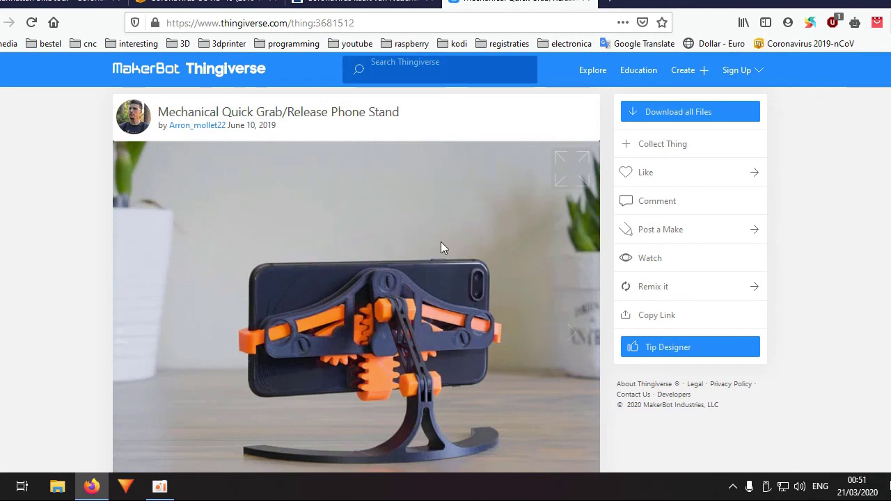
# Switch the main photo to the fourth gallery image showing the printed parts laid out.
pyautogui.scroll(-5, 440, 248)
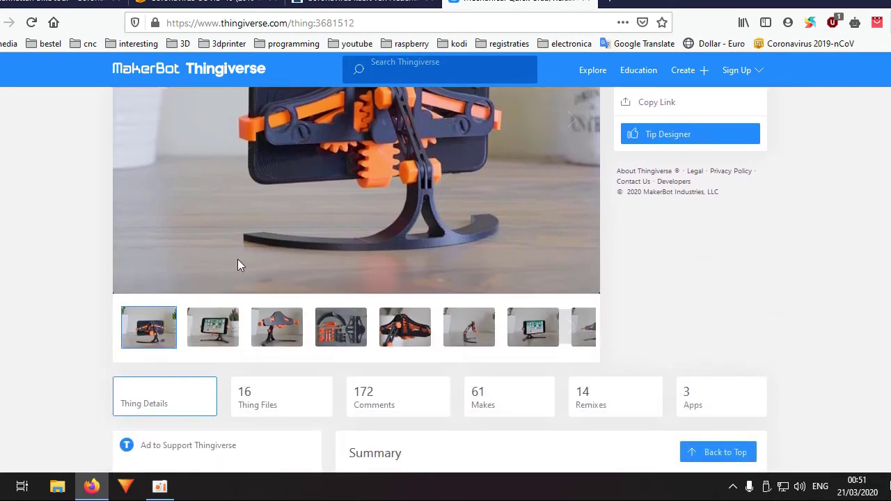
pyautogui.scroll(2, 360, 408)
pyautogui.click(359, 408)
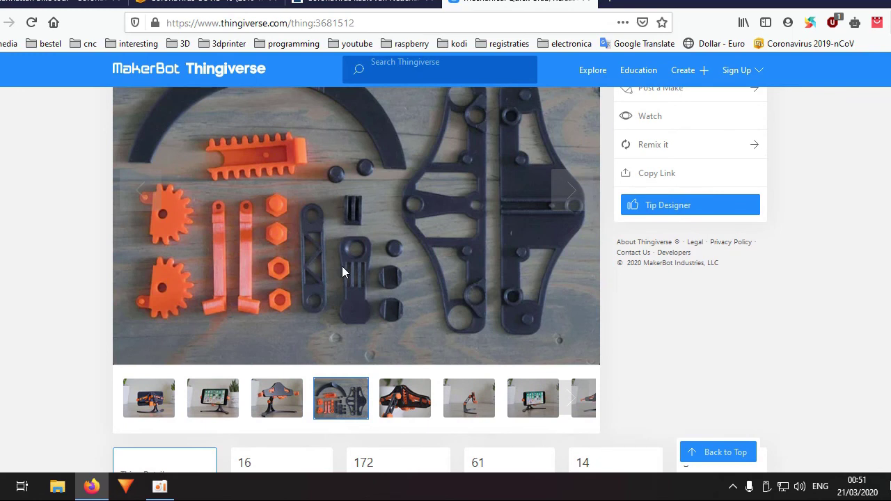
pyautogui.scroll(-2, 342, 272)
pyautogui.scroll(5, 355, 202)
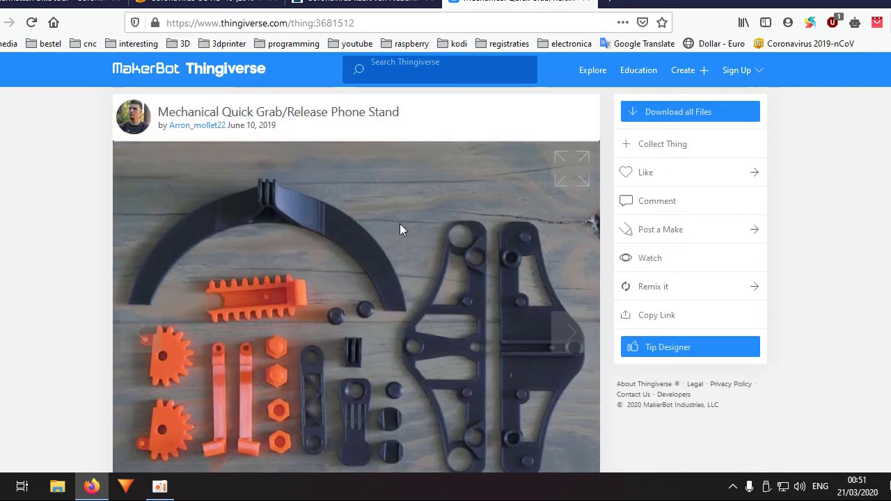
pyautogui.scroll(-3, 325, 304)
pyautogui.scroll(3, 345, 276)
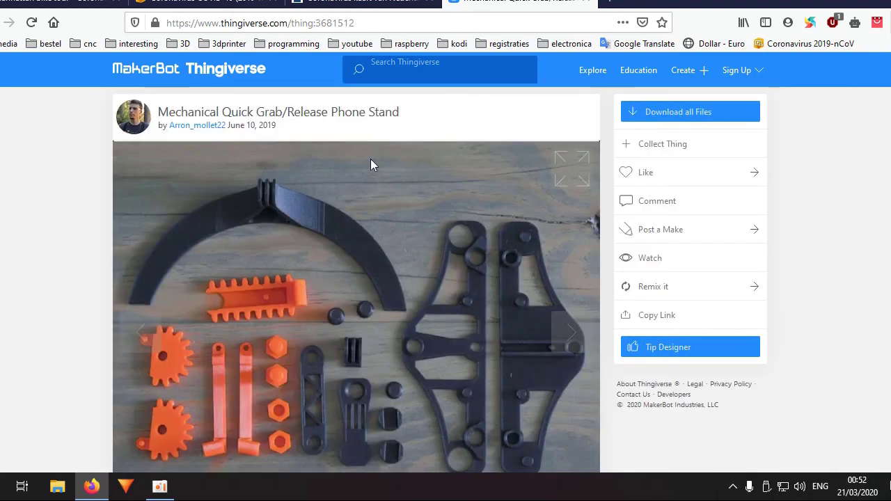
# Open the account menu, start a new thing upload, and select phone.blend as the file.
pyautogui.click(737, 72)
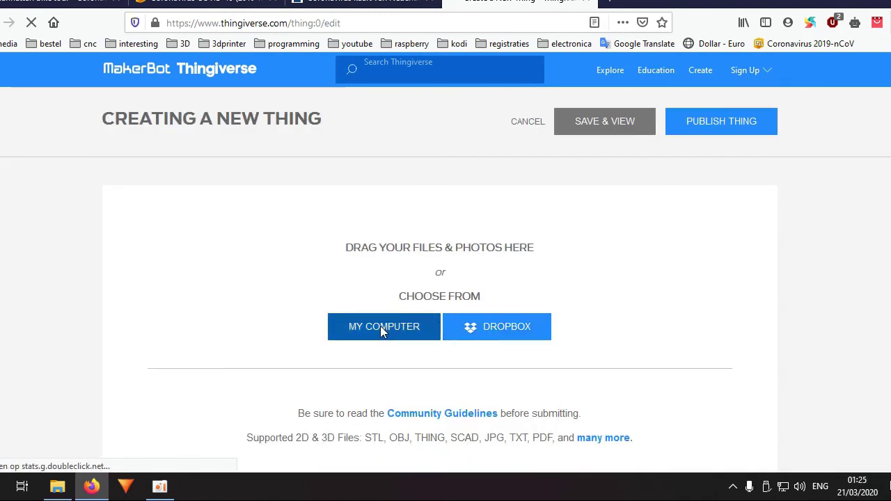
pyautogui.click(385, 325)
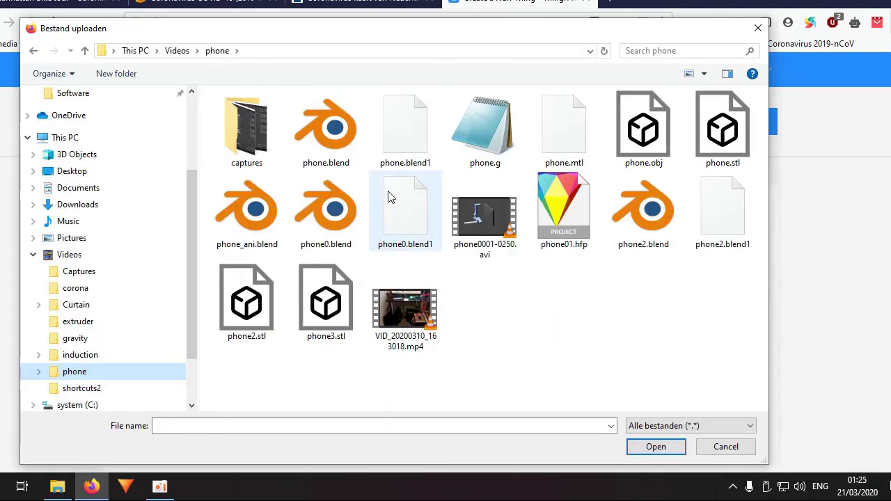
pyautogui.click(335, 136)
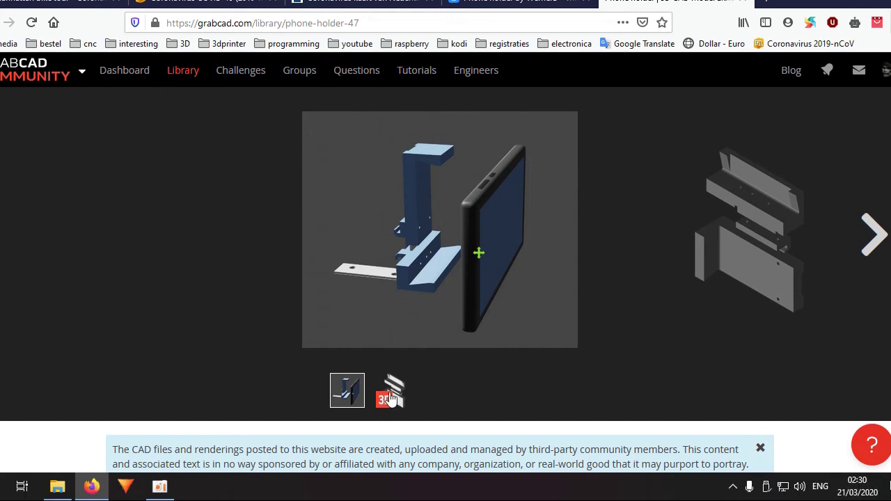
# Load the Phone holder model in GrabCAD's 3D viewer and orbit it to another angle.
pyautogui.click(389, 407)
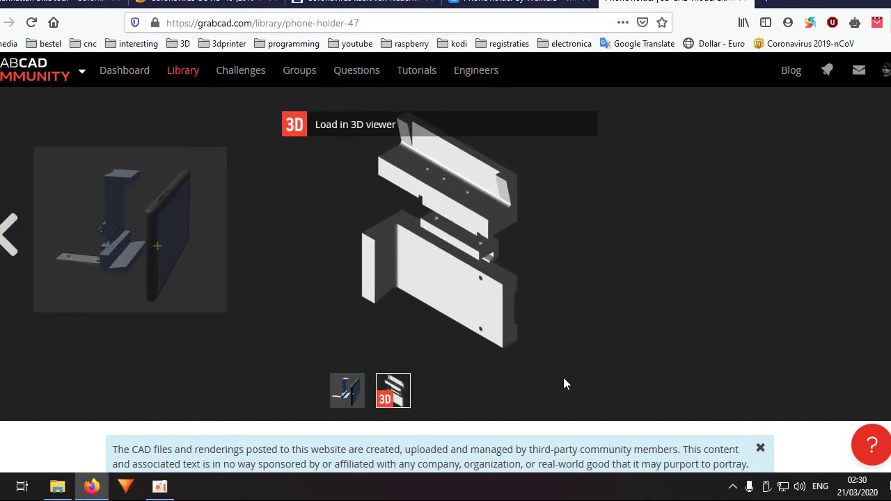
pyautogui.click(359, 126)
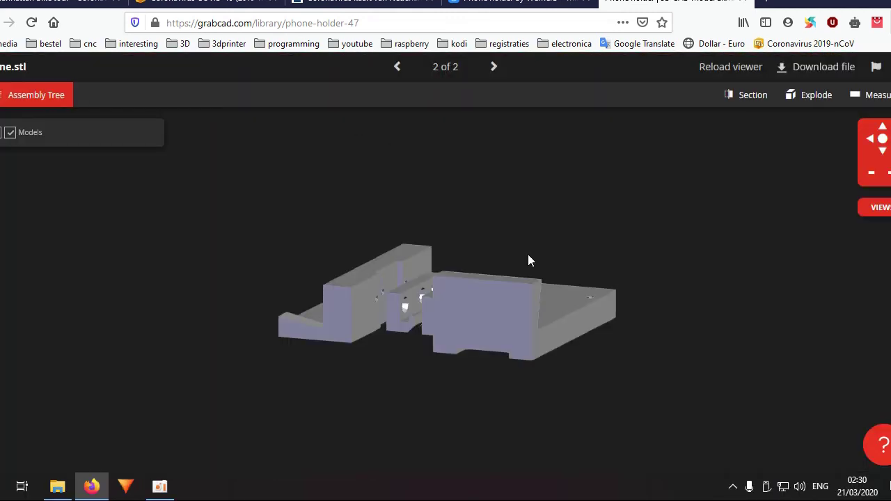
pyautogui.moveTo(420, 346); pyautogui.dragTo(356, 390)
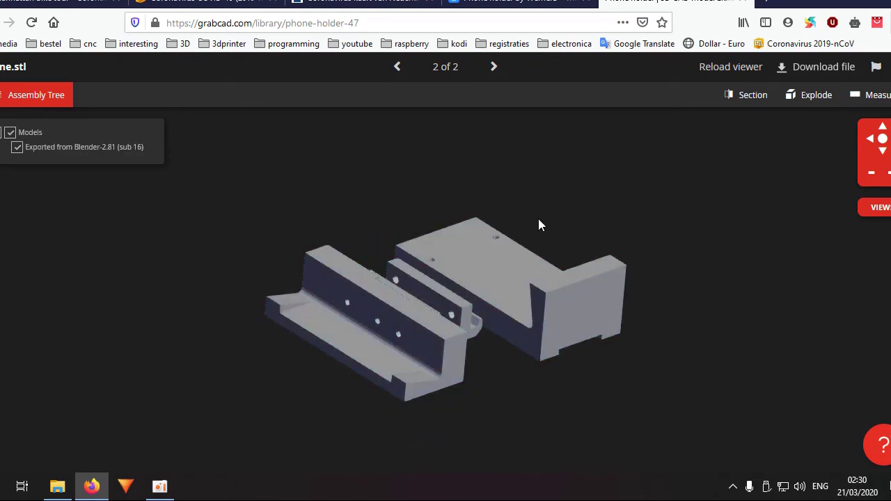